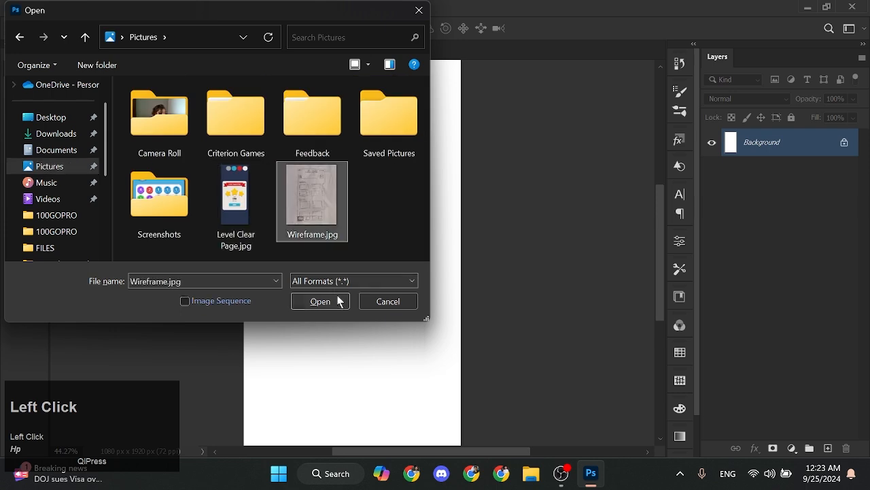
# Open Wireframe.jpg, unlock its background layer, and copy the sketch into the Untitled-1 document.
pyautogui.click(337, 301)
pyautogui.click(844, 142)
pyautogui.hotkey('ctrl', 'c')
pyautogui.click(109, 49)
pyautogui.hotkey('ctrl', 'v')
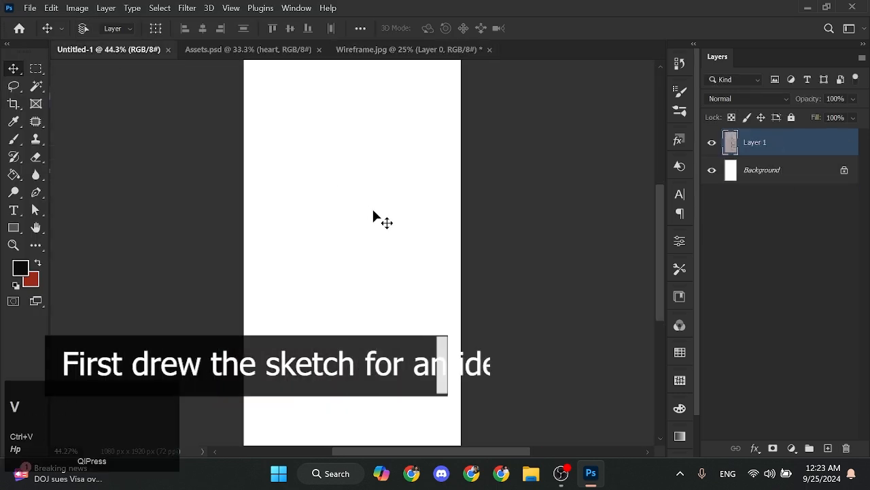
# Scale the pasted wireframe sketch down to the canvas width and centre it on the page.
pyautogui.hotkey('ctrl', 't')
pyautogui.scroll(-3, 431, 317)
pyautogui.click(416, 212)
pyautogui.moveTo(532, 349)
pyautogui.mouseDown()
pyautogui.moveTo(398, 214)
pyautogui.moveTo(418, 249)
pyautogui.mouseUp()
pyautogui.press('Return')
pyautogui.keyDown('alt'); pyautogui.scroll(2, 414, 247); pyautogui.keyUp('alt')
pyautogui.keyDown('alt'); pyautogui.scroll(1, 408, 239); pyautogui.keyUp('alt')
pyautogui.moveTo(410, 211); pyautogui.dragTo(445, 276)
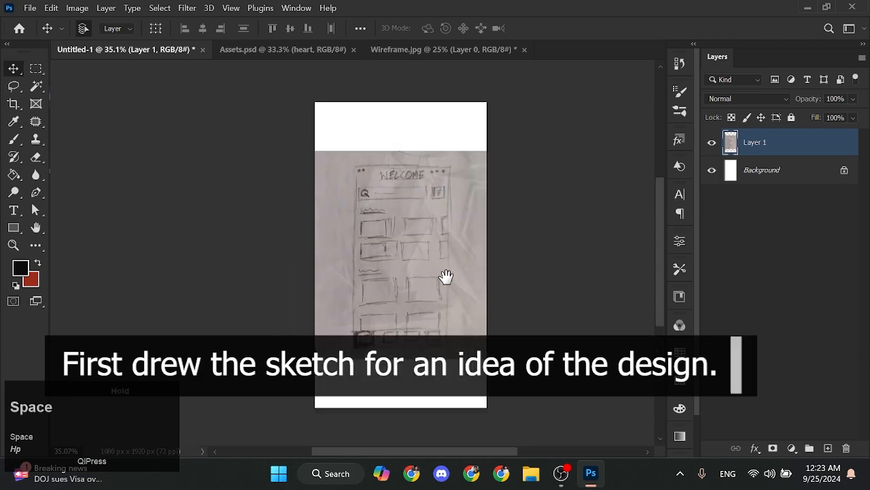
# Unlock the Background layer and create an artboard from the layers, 1080 px wide and 1920 px high.
pyautogui.click(844, 170)
pyautogui.rightClick(765, 147)
pyautogui.click(640, 162)
pyautogui.click(648, 150)
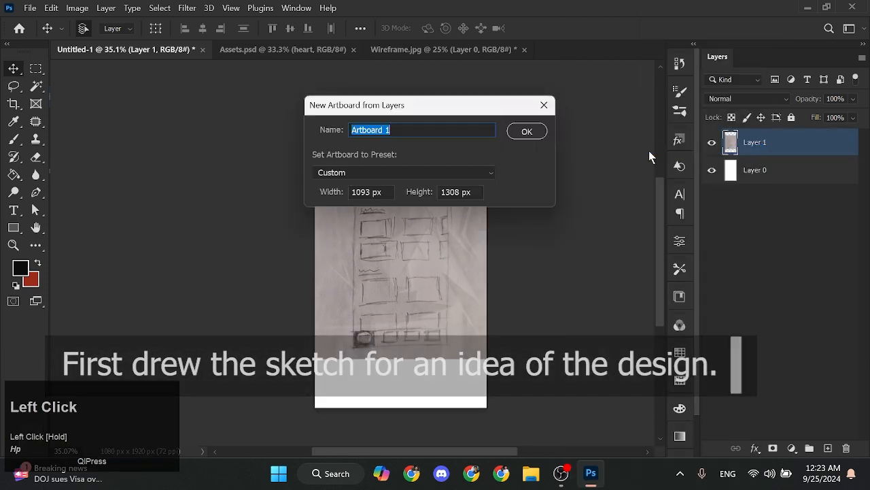
pyautogui.click(381, 193)
pyautogui.hotkey('ctrl', 'a')
pyautogui.write('190')
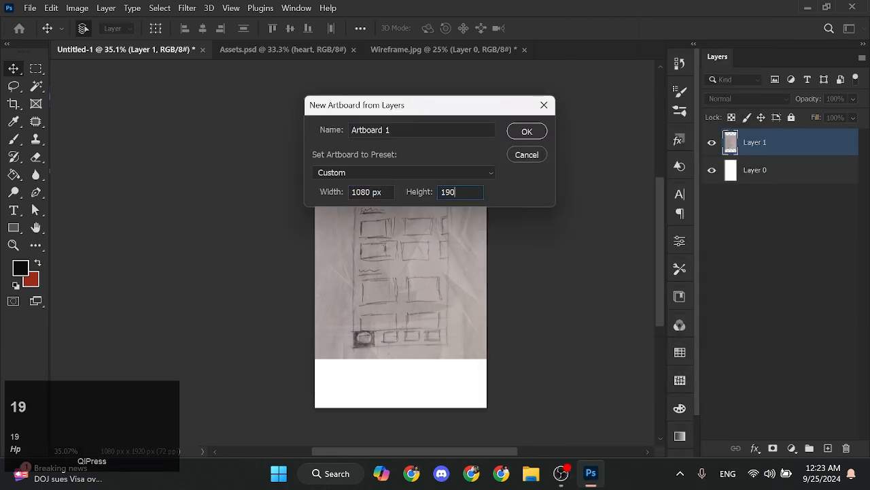
pyautogui.write('0')
pyautogui.press('Return')
# Delete the white Layer 0 covering the sketch and move the sketch outside the artboard, to its left.
pyautogui.click(762, 194)
pyautogui.hotkey('ctrl', 't')
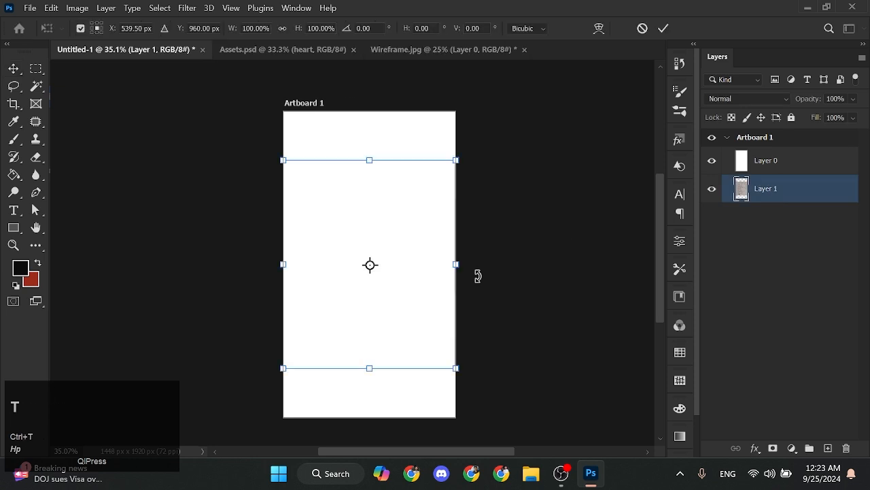
pyautogui.press('Return')
pyautogui.click(771, 166)
pyautogui.press('Delete')
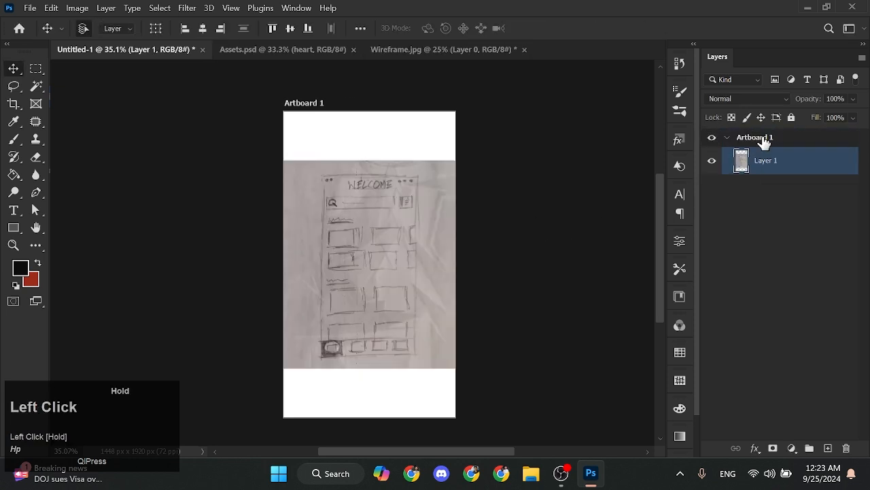
pyautogui.moveTo(416, 234); pyautogui.dragTo(322, 237)
pyautogui.moveTo(398, 231); pyautogui.dragTo(361, 214)
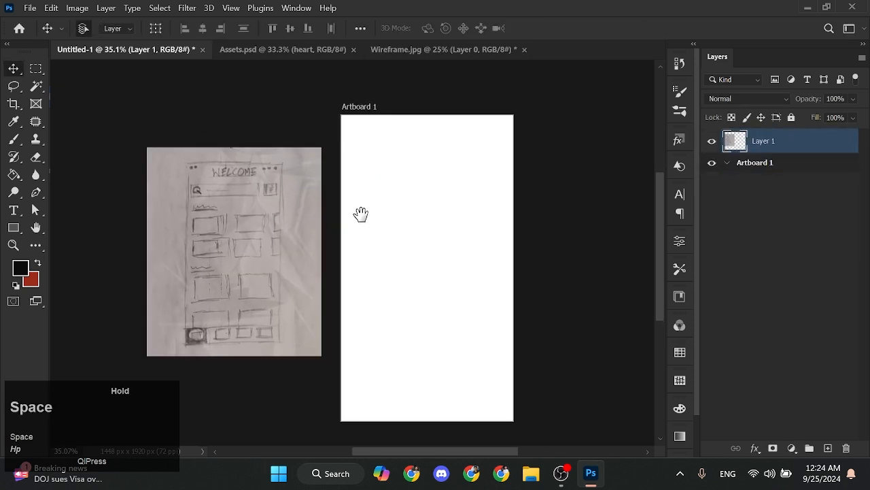
# Add a solid colour fill layer with colour 0c0c0c to Artboard 1.
pyautogui.click(755, 163)
pyautogui.click(792, 449)
pyautogui.click(740, 198)
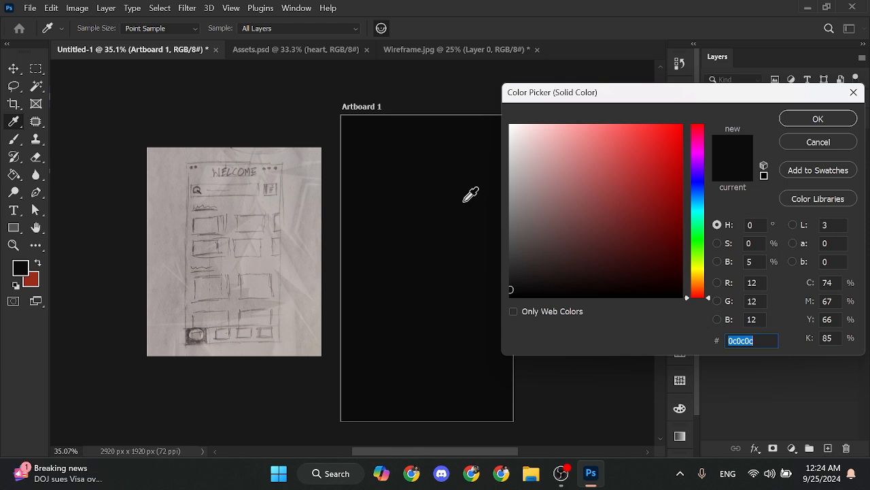
pyautogui.click(816, 119)
# Draw a rectangle about 1226 by 182 px across the artboard's bottom and fill it with 161616 from the assets colour scheme.
pyautogui.press('u')
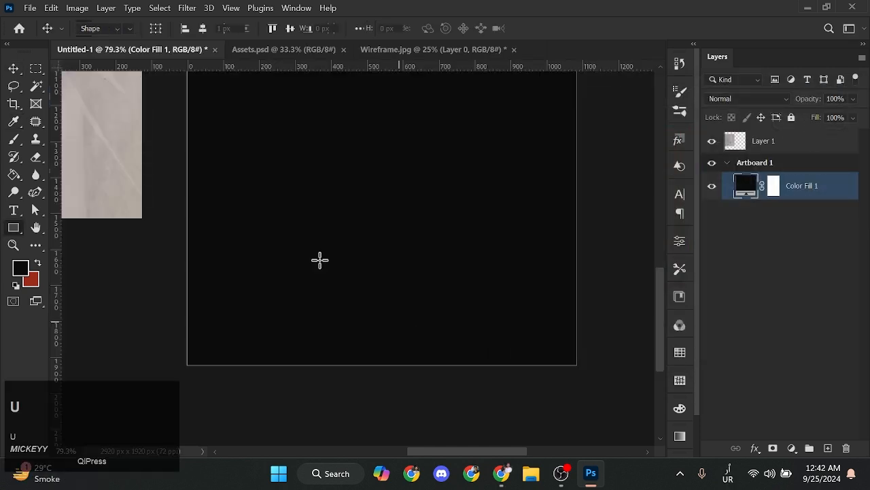
pyautogui.moveTo(589, 374); pyautogui.dragTo(589, 374)
pyautogui.click(284, 49)
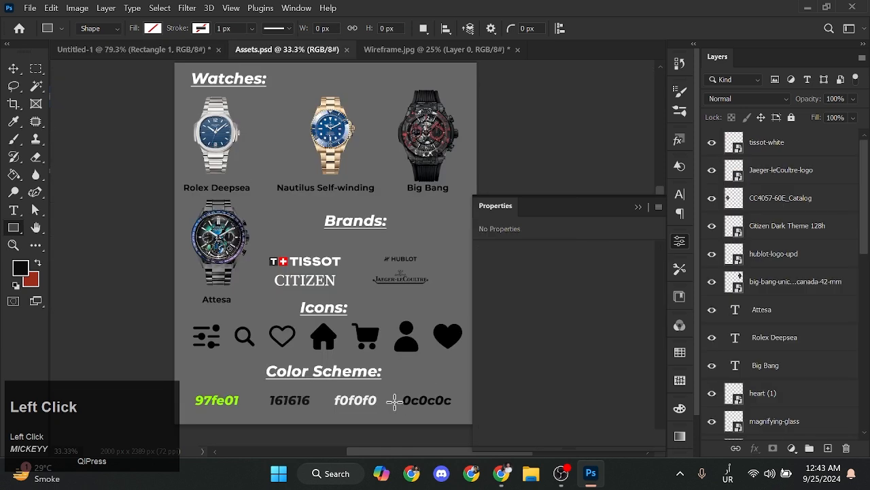
pyautogui.click(139, 50)
pyautogui.scroll(-3, 265, 329)
pyautogui.click(521, 348)
pyautogui.click(657, 235)
pyautogui.write('161616')
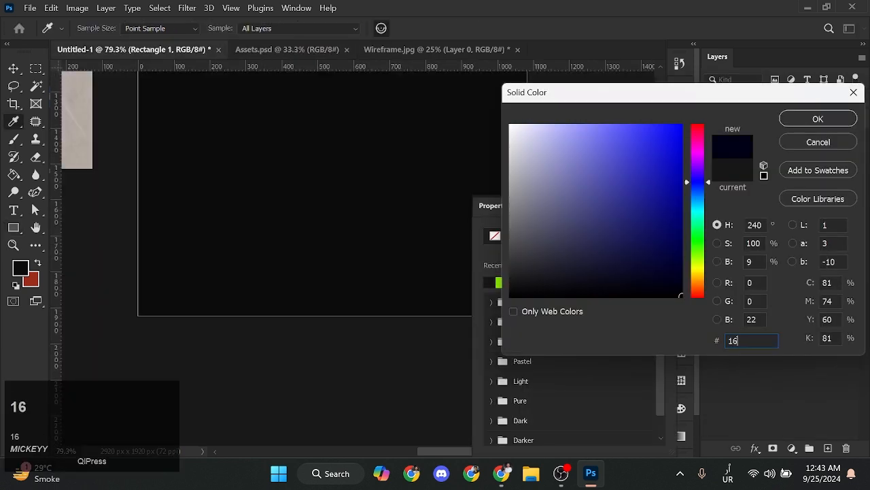
pyautogui.press('Return')
pyautogui.press('v')
pyautogui.click(679, 240)
pyautogui.moveTo(326, 291); pyautogui.dragTo(369, 294)
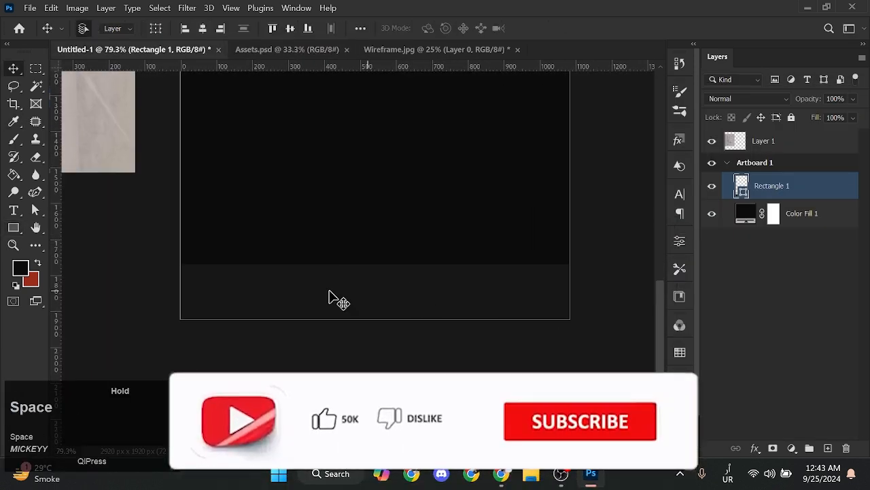
# Draw a rounded rectangle about 257 by 269 px at the bar's left end and fill it with bright green.
pyautogui.scroll(4, 258, 277)
pyautogui.press('u')
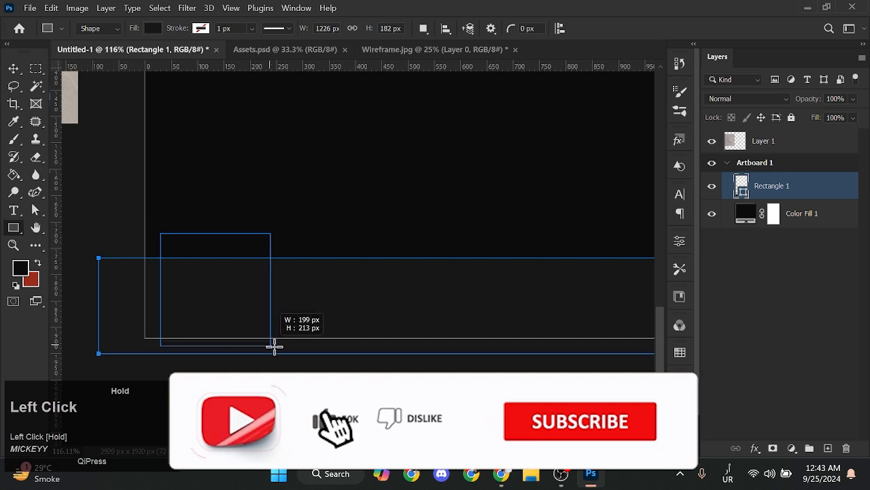
pyautogui.moveTo(275, 346); pyautogui.dragTo(295, 346)
pyautogui.moveTo(290, 247); pyautogui.dragTo(279, 264)
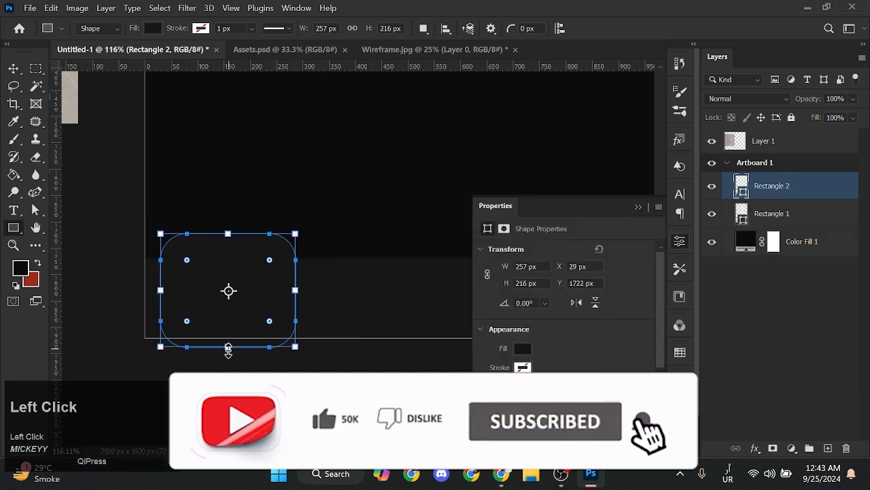
pyautogui.click(522, 348)
pyautogui.click(511, 278)
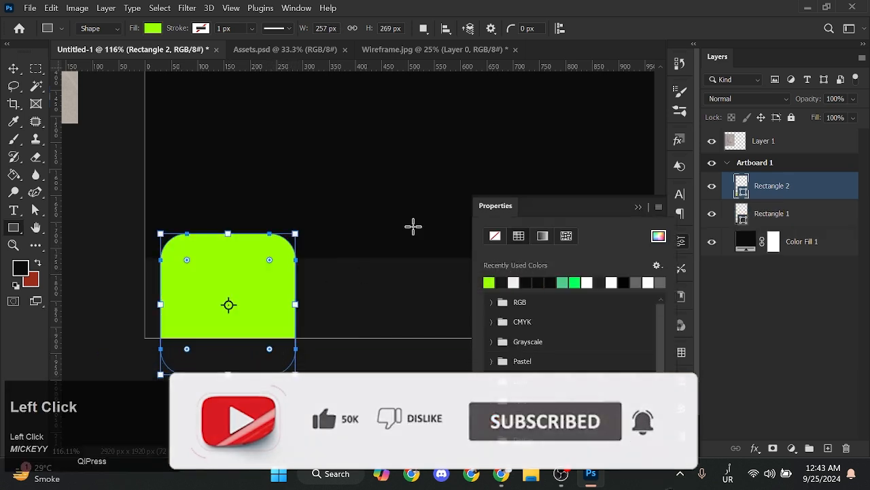
pyautogui.press('v')
pyautogui.click(642, 208)
# Copy the home icon from Assets.psd into the Untitled-1 document.
pyautogui.scroll(-3, 345, 311)
pyautogui.moveTo(344, 311); pyautogui.dragTo(298, 325)
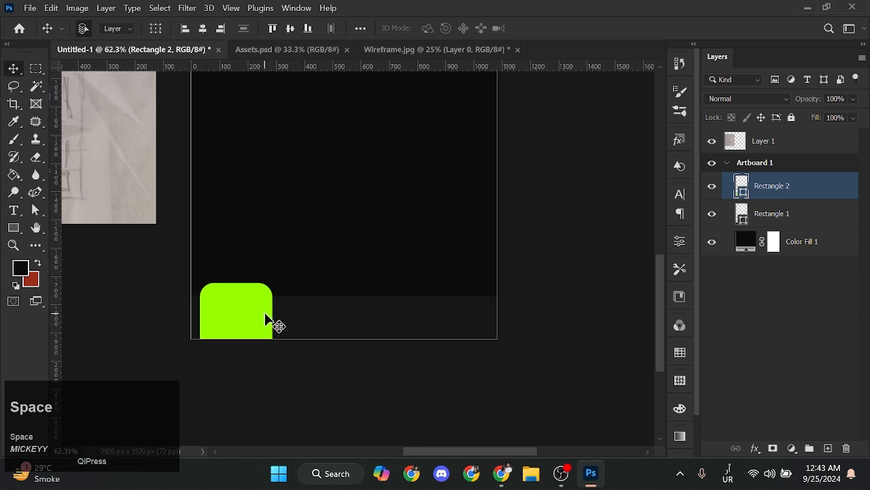
pyautogui.click(287, 49)
pyautogui.click(326, 334)
pyautogui.hotkey('ctrl', 'c')
pyautogui.click(188, 50)
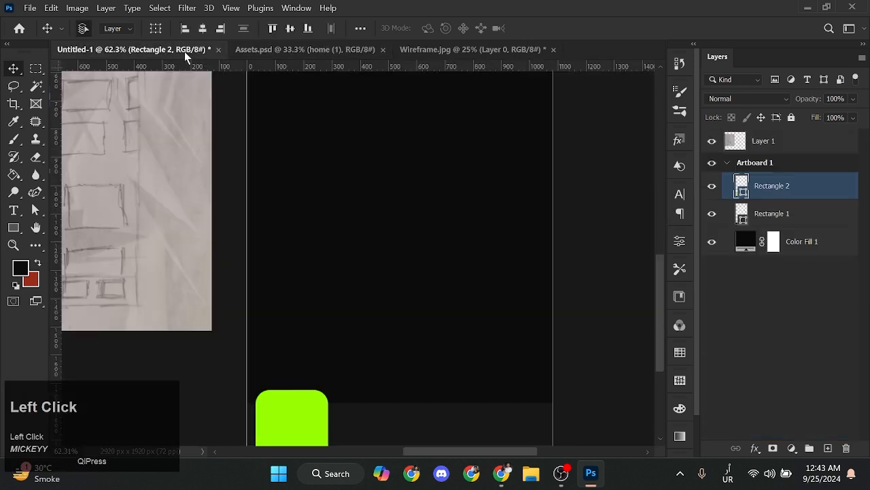
pyautogui.hotkey('ctrl', 'v')
# Scale the home icon down and position it on the green rounded rectangle.
pyautogui.scroll(5, 302, 264)
pyautogui.moveTo(304, 267); pyautogui.dragTo(334, 268)
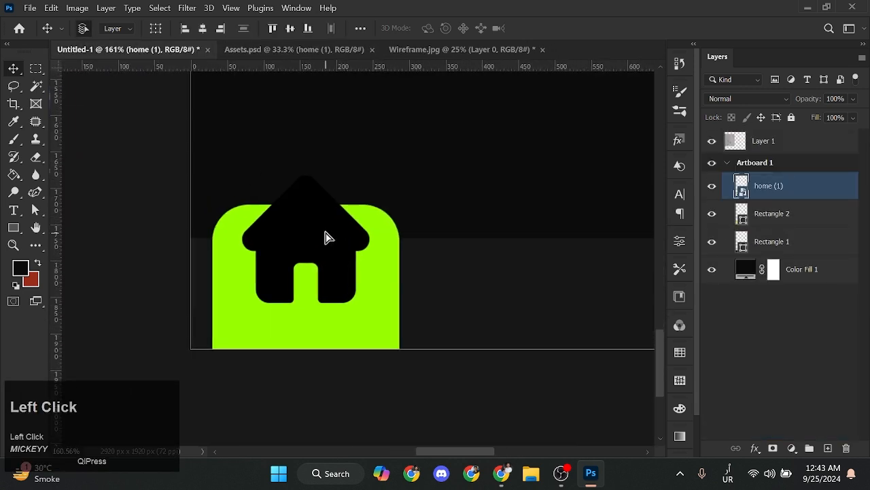
pyautogui.moveTo(324, 236); pyautogui.dragTo(321, 279)
pyautogui.hotkey('ctrl', 't')
pyautogui.moveTo(357, 213); pyautogui.dragTo(321, 257)
pyautogui.moveTo(312, 295); pyautogui.dragTo(337, 272)
# Align the horizontal centres of the home icon and the green rounded rectangle.
pyautogui.click(354, 254)
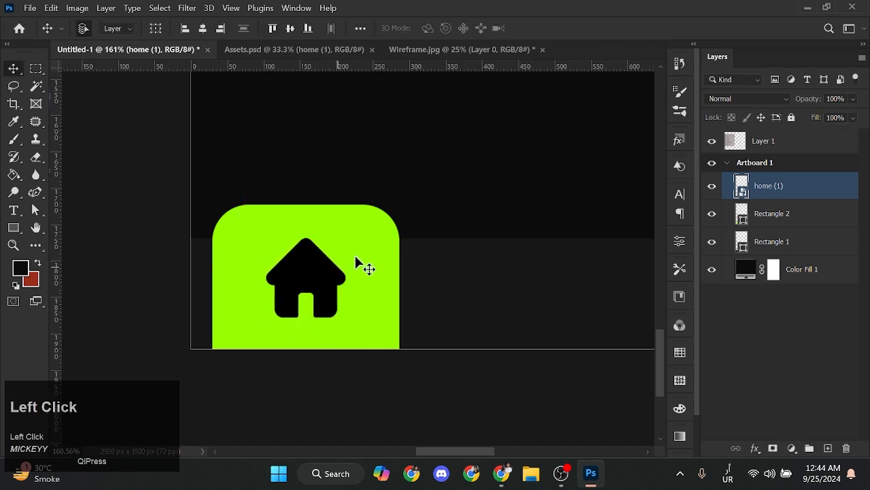
pyautogui.keyDown('shift'); pyautogui.click(354, 253); pyautogui.keyUp('shift')
pyautogui.click(218, 28)
pyautogui.click(203, 29)
pyautogui.click(299, 280)
# Copy the cart, avatar and solid heart icons from Assets.psd into the Untitled-1 document.
pyautogui.scroll(-3, 340, 295)
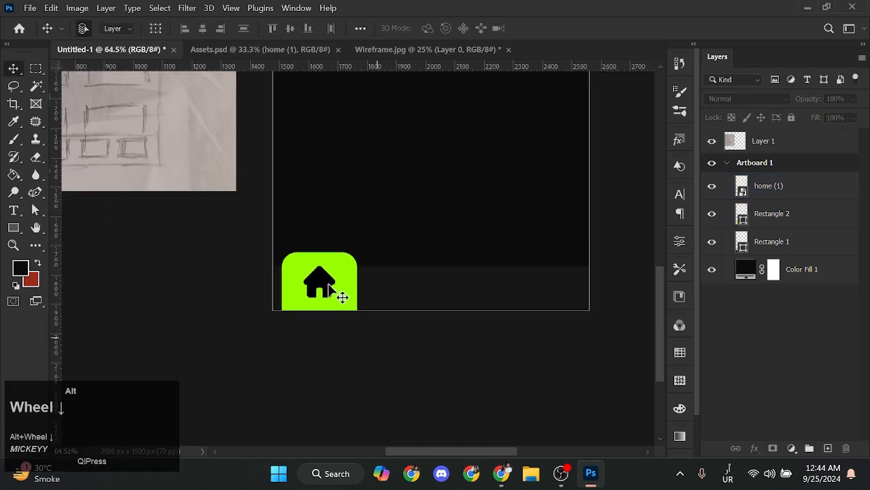
pyautogui.scroll(1, 268, 327)
pyautogui.click(295, 49)
pyautogui.click(366, 335)
pyautogui.keyDown('shift'); pyautogui.click(410, 348); pyautogui.keyUp('shift')
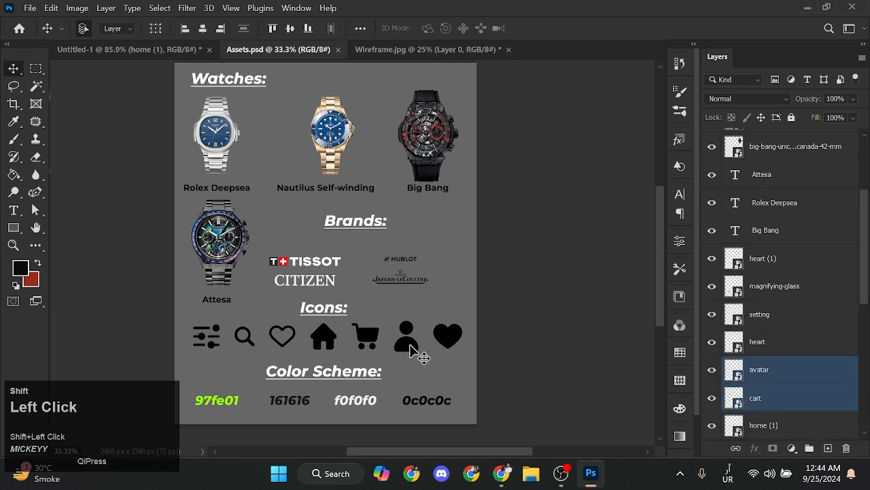
pyautogui.click(170, 49)
pyautogui.hotkey('ctrl', 'v')
# Move the cart, avatar and heart icons onto the dark bottom bar and scale them down to fit it.
pyautogui.moveTo(322, 384); pyautogui.dragTo(377, 366)
pyautogui.hotkey('ctrl', 't')
pyautogui.moveTo(385, 250); pyautogui.dragTo(385, 288)
pyautogui.scroll(4, 373, 317)
pyautogui.scroll(-1, 351, 315)
pyautogui.moveTo(351, 314); pyautogui.dragTo(391, 333)
pyautogui.press('Return')
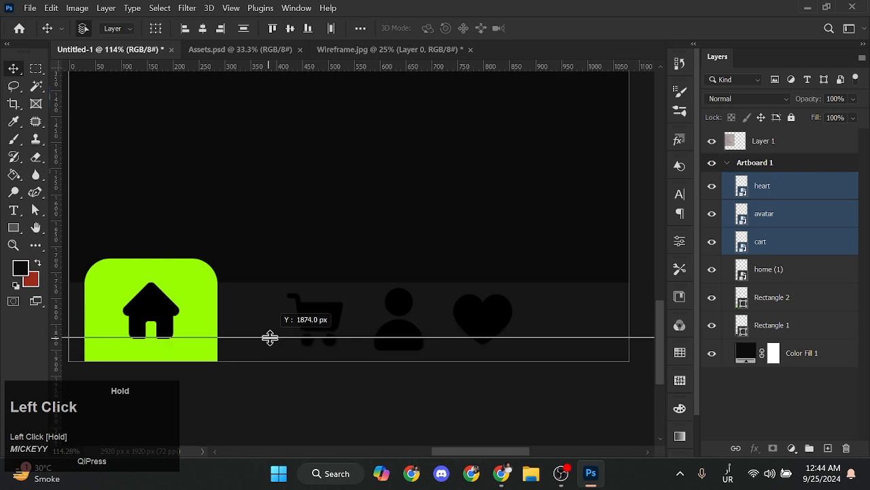
# Place a horizontal guide at about 1874 px under the home icon and scale the three other icons to about 81%.
pyautogui.moveTo(270, 338); pyautogui.dragTo(269, 338)
pyautogui.scroll(3, 243, 340)
pyautogui.scroll(-3, 248, 334)
pyautogui.moveTo(394, 340); pyautogui.dragTo(351, 346)
pyautogui.hotkey('ctrl', 't')
pyautogui.hotkey('ctrl', 'z')
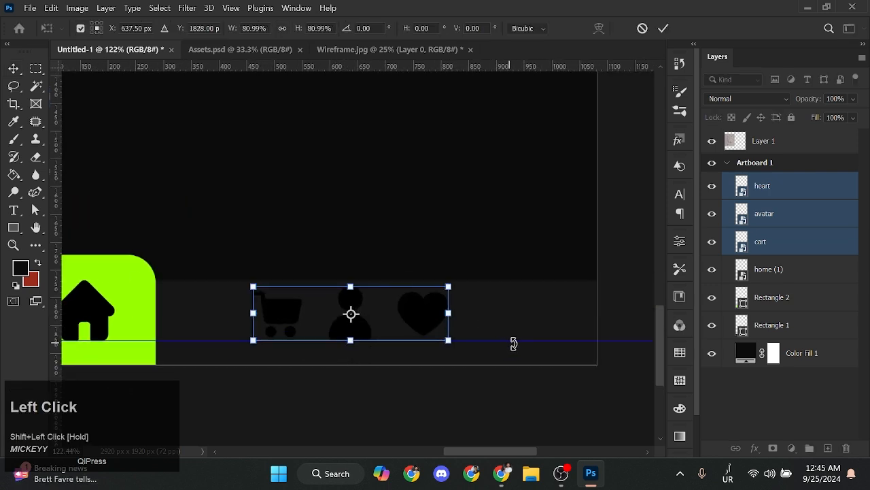
pyautogui.moveTo(580, 340); pyautogui.dragTo(576, 293)
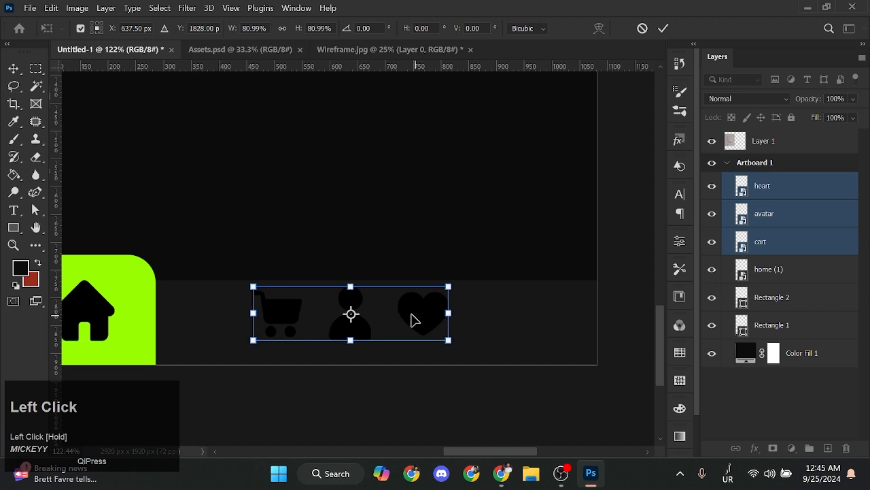
# Spread the cart, avatar and heart icons apart along the bar to the right of the home tile.
pyautogui.moveTo(421, 320); pyautogui.dragTo(536, 321)
pyautogui.moveTo(449, 320); pyautogui.dragTo(510, 338)
pyautogui.scroll(-1, 469, 328)
pyautogui.moveTo(444, 332); pyautogui.dragTo(420, 325)
pyautogui.moveTo(470, 329); pyautogui.dragTo(281, 334)
pyautogui.press('Return')
pyautogui.moveTo(515, 324); pyautogui.dragTo(395, 333)
# Group the cart, avatar and heart icons and apply a near-white Color Overlay to the group.
pyautogui.keyDown('shift'); pyautogui.click(274, 331); pyautogui.keyUp('shift')
pyautogui.keyDown('shift'); pyautogui.click(583, 334); pyautogui.keyUp('shift')
pyautogui.hotkey('ctrl', 'g')
pyautogui.rightClick(772, 180)
pyautogui.click(694, 20)
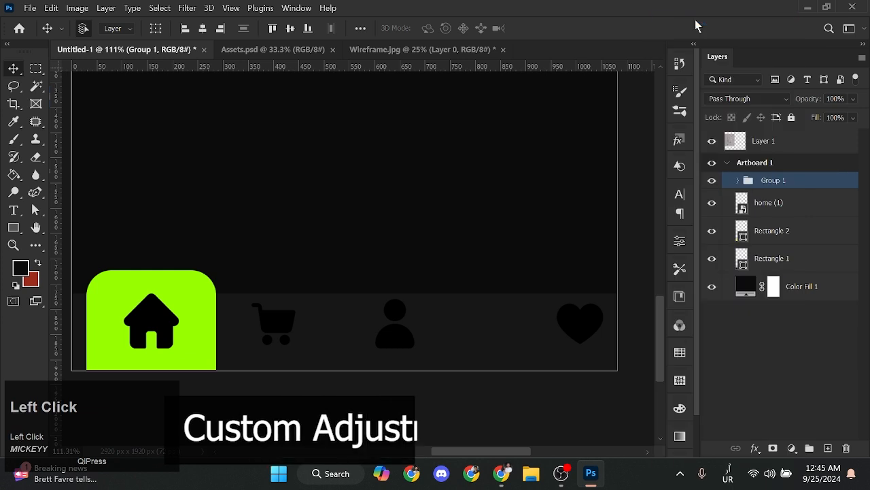
pyautogui.click(214, 217)
pyautogui.click(644, 57)
# Align the four navigation icons' vertical centres with even horizontal distribution, and nudge the cart, avatar and heart group down.
pyautogui.click(580, 326)
pyautogui.keyDown('shift'); pyautogui.click(403, 339); pyautogui.keyUp('shift')
pyautogui.keyDown('shift'); pyautogui.click(275, 328); pyautogui.keyUp('shift')
pyautogui.keyDown('shift'); pyautogui.click(152, 323); pyautogui.keyUp('shift')
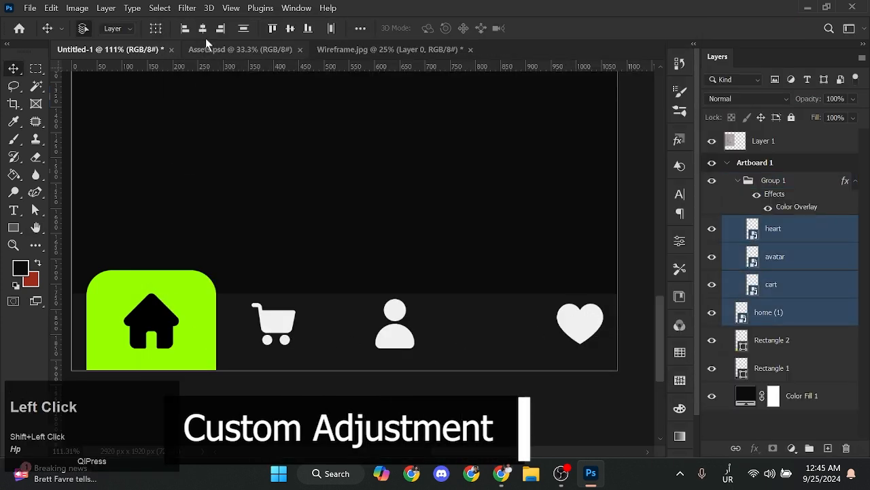
pyautogui.click(290, 29)
pyautogui.click(332, 29)
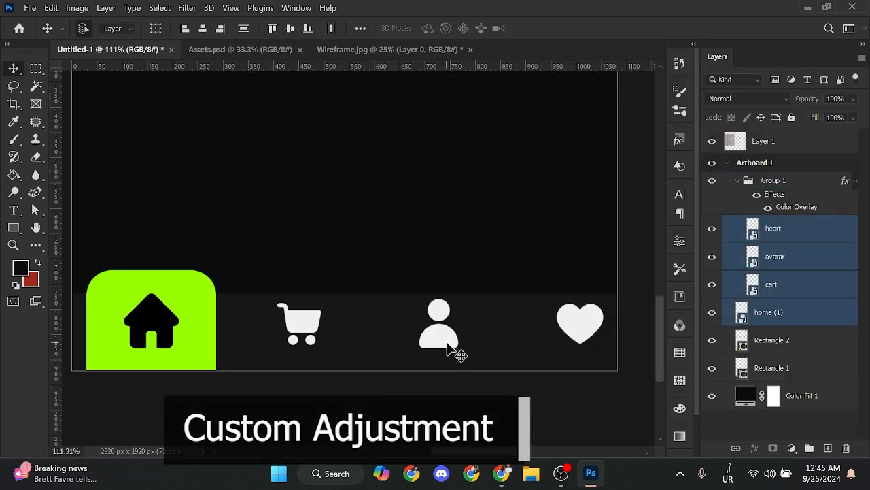
pyautogui.click(821, 186)
pyautogui.hotkey('shift', 'Down')
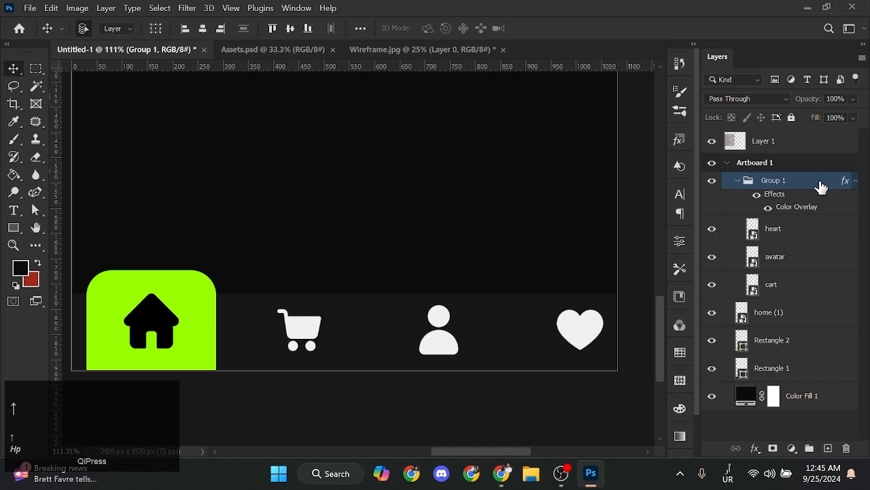
# Pull the dark bar's bottom edge up to the artboard's edge and centre the icon group vertically on the bar.
pyautogui.click(250, 340)
pyautogui.hotkey('ctrl', 't')
pyautogui.moveTo(338, 386); pyautogui.dragTo(337, 371)
pyautogui.press('Return')
pyautogui.keyDown('ctrl'); pyautogui.click(782, 182); pyautogui.keyUp('ctrl')
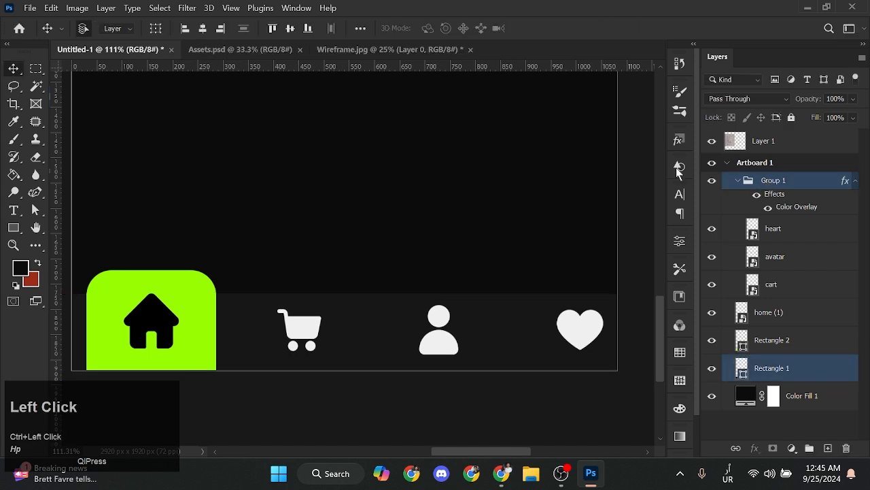
# Move the heart icon left and redistribute the home, cart, avatar and heart icons at equal horizontal spacing.
pyautogui.moveTo(596, 340); pyautogui.dragTo(568, 345)
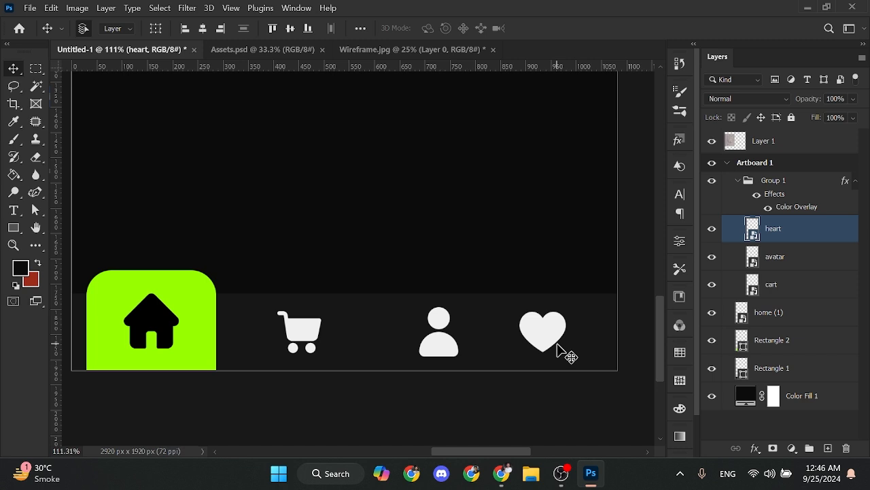
pyautogui.click(551, 339)
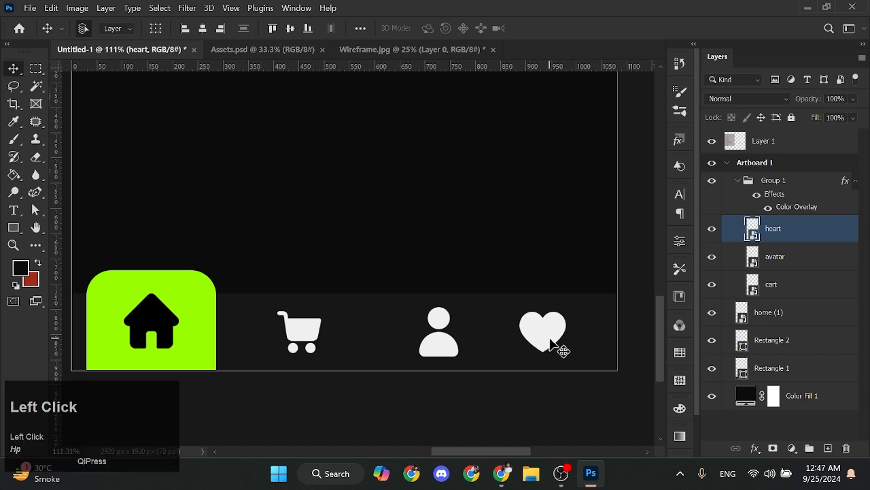
pyautogui.keyDown('shift'); pyautogui.click(453, 353); pyautogui.keyUp('shift')
pyautogui.keyDown('shift'); pyautogui.click(302, 330); pyautogui.keyUp('shift')
pyautogui.scroll(-3, 412, 402)
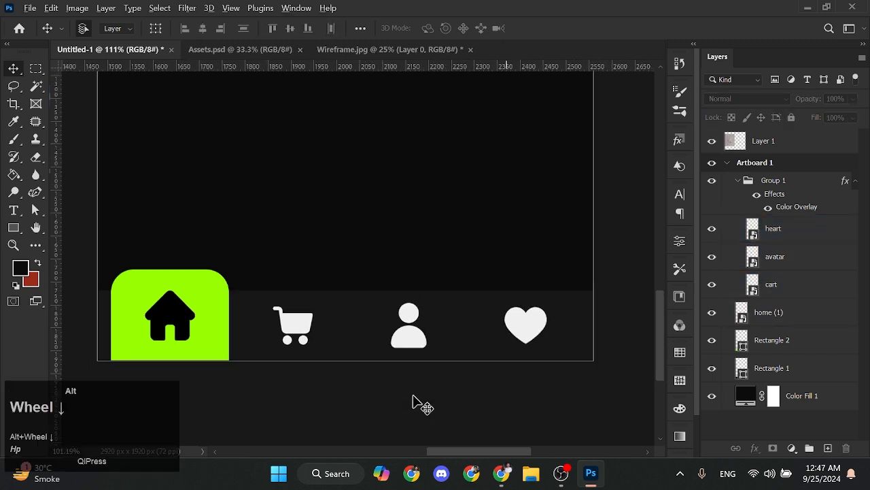
pyautogui.click(466, 349)
pyautogui.keyDown('shift'); pyautogui.click(399, 349); pyautogui.keyUp('shift')
pyautogui.keyDown('shift'); pyautogui.click(333, 348); pyautogui.keyUp('shift')
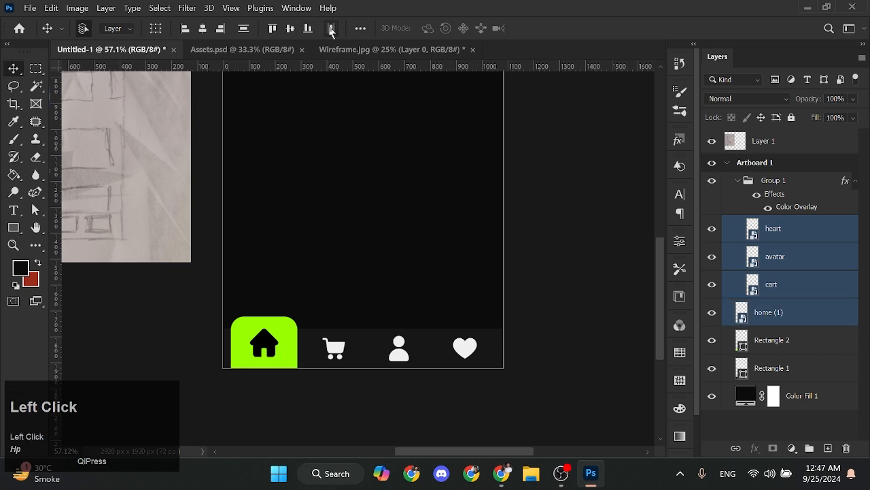
# Scale down the cart, avatar and heart group and reposition it toward the bar's right end.
pyautogui.click(803, 179)
pyautogui.hotkey('ctrl', 't')
pyautogui.moveTo(323, 348); pyautogui.dragTo(327, 351)
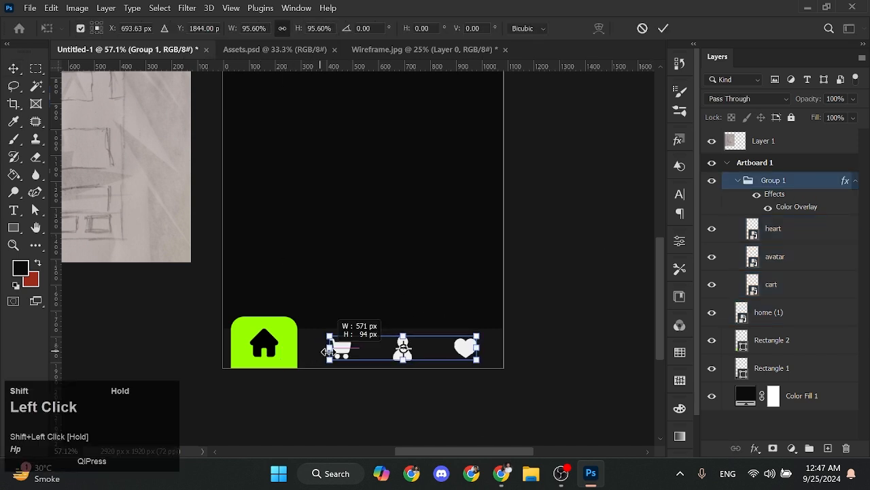
pyautogui.press('Return')
# Redistribute the cart, avatar and heart icons along the bottom bar so they sit evenly spaced beside the home icon.
pyautogui.click(276, 347)
pyautogui.hotkey('ctrl', 't')
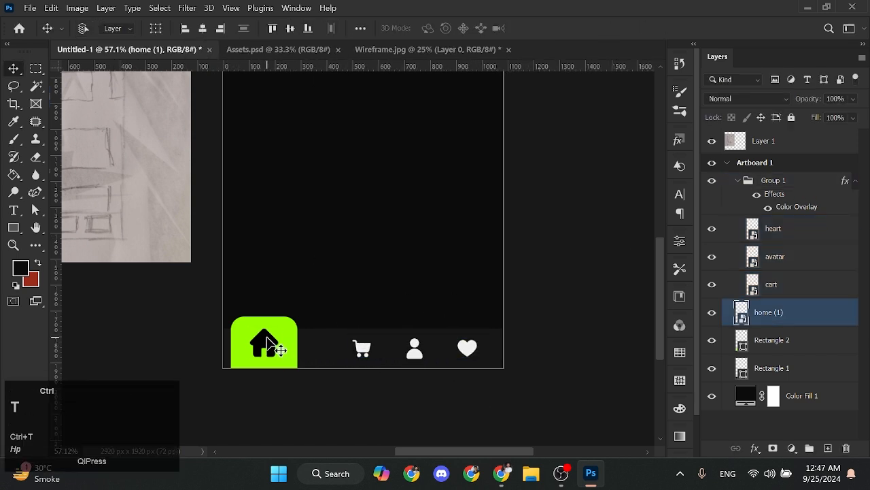
pyautogui.click(467, 348)
pyautogui.keyDown('shift'); pyautogui.click(415, 349); pyautogui.keyUp('shift')
pyautogui.keyDown('shift'); pyautogui.click(362, 348); pyautogui.keyUp('shift')
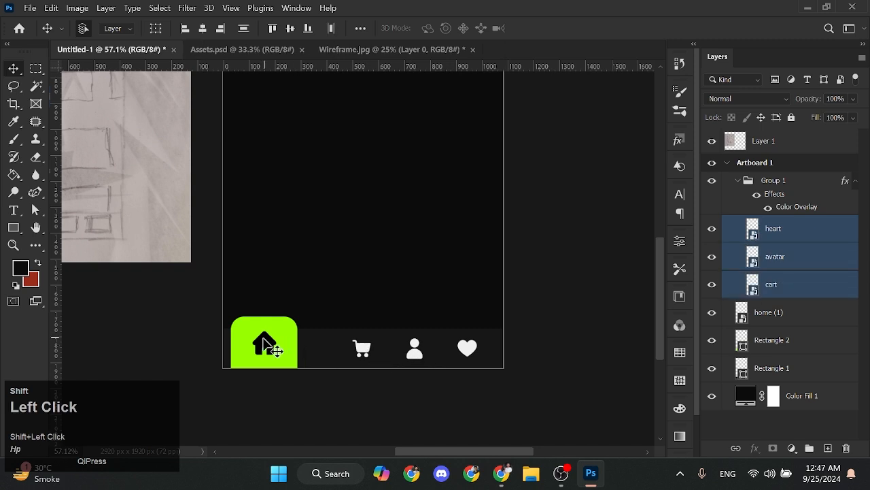
pyautogui.click(485, 385)
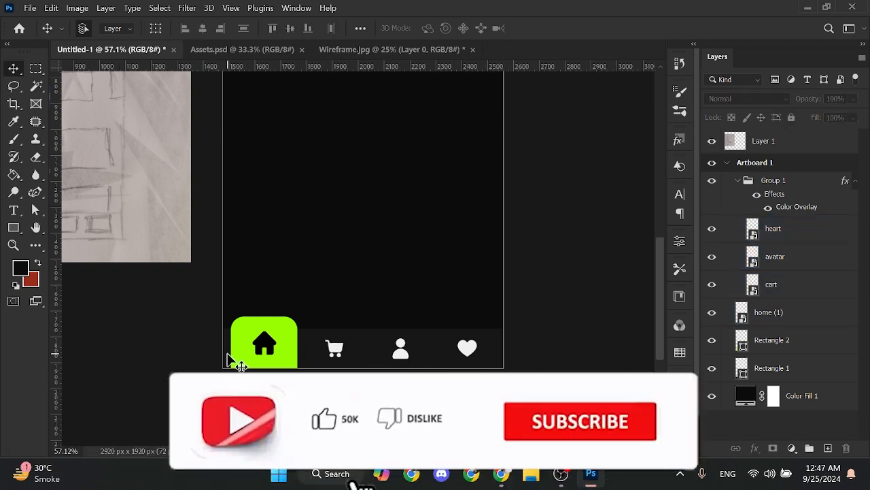
# Add a text layer reading WELCOME in the upper part of the artboard.
pyautogui.scroll(-4, 436, 361)
pyautogui.moveTo(425, 81); pyautogui.dragTo(410, 310)
pyautogui.press('t')
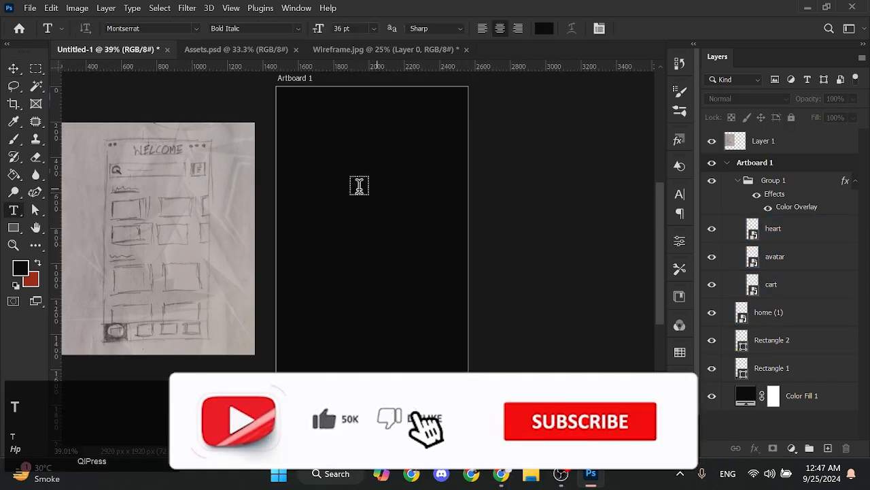
pyautogui.click(345, 188)
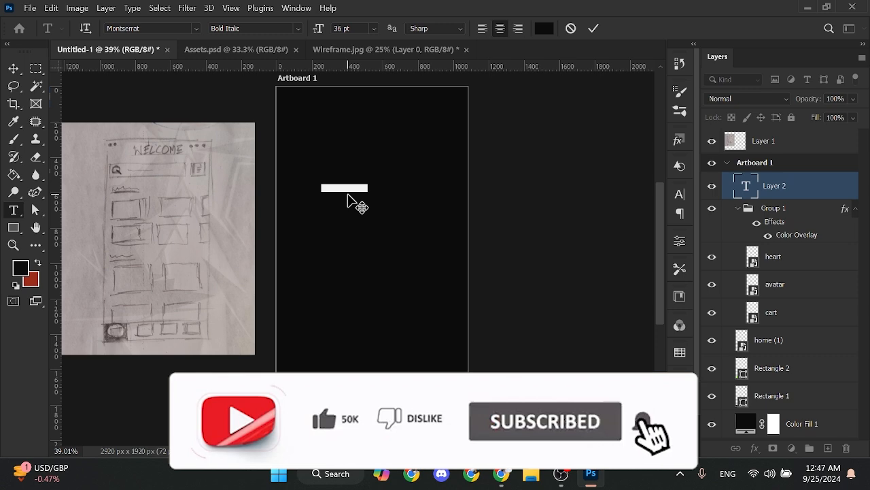
pyautogui.press('capslock')
pyautogui.write('WELCOME')
pyautogui.hotkey('ctrl', 'Return')
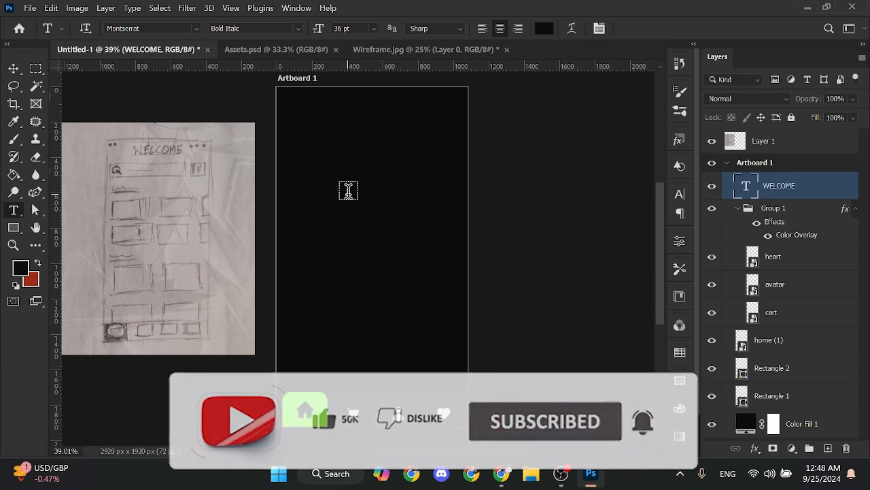
# Set the WELCOME text colour to F0F0F0, taking the value from the colour scheme in Assets.psd.
pyautogui.click(544, 28)
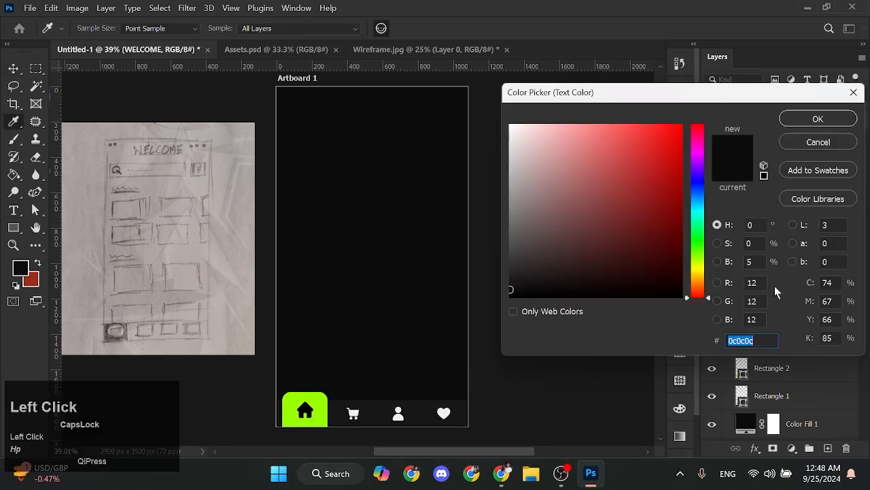
pyautogui.click(816, 118)
pyautogui.click(276, 49)
pyautogui.click(129, 49)
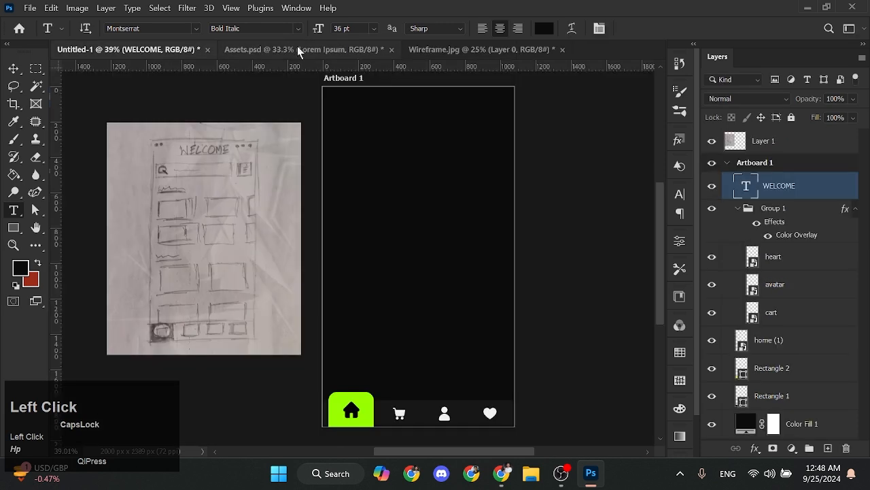
pyautogui.click(544, 28)
pyautogui.write('F0F0F0')
pyautogui.press('Return')
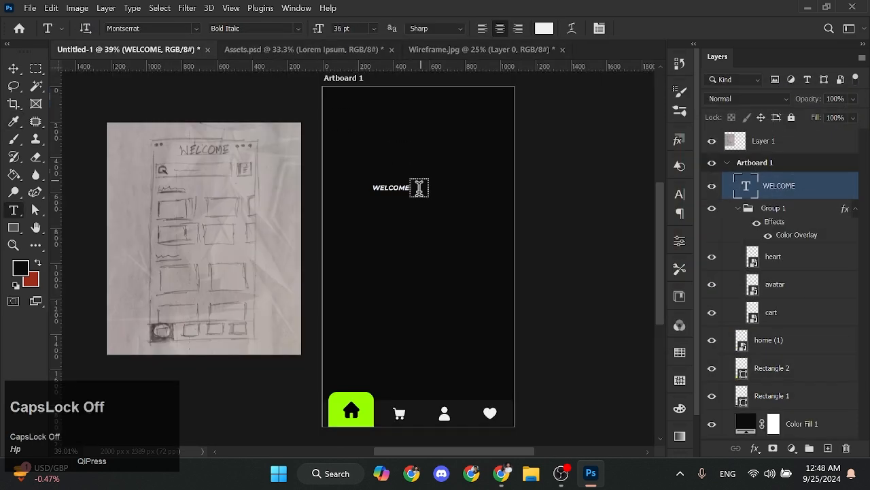
# Enlarge the WELCOME text to about 730 by 140 px and move it up to the artboard's top edge.
pyautogui.press('v')
pyautogui.click(400, 188)
pyautogui.hotkey('ctrl', 't')
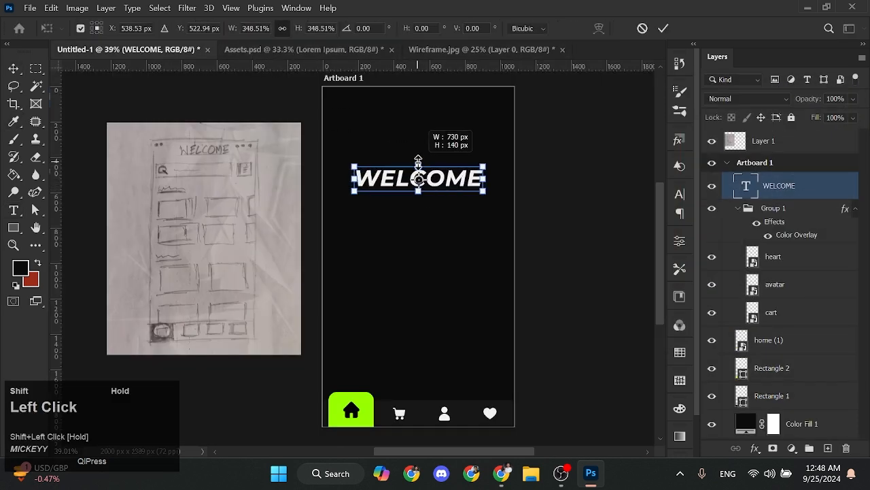
pyautogui.press('Return')
pyautogui.moveTo(420, 182); pyautogui.dragTo(422, 153)
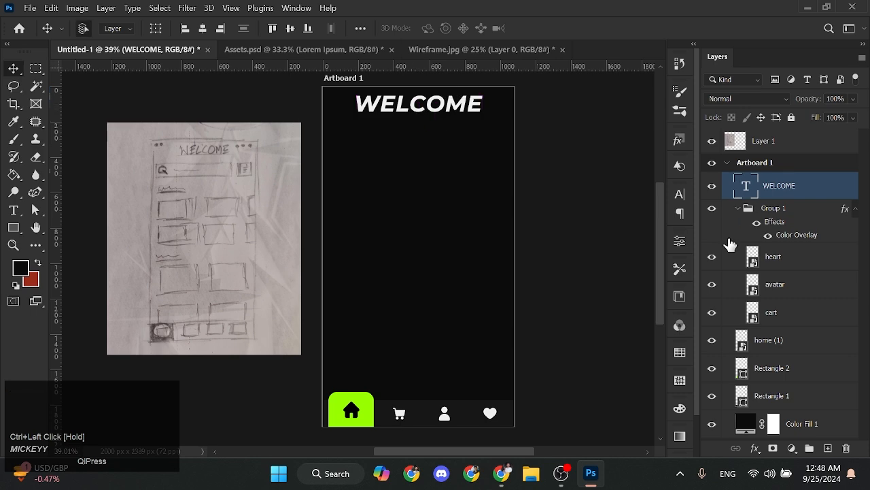
# Underline the WELCOME heading and change its font style to SemiBold Italic.
pyautogui.click(679, 241)
pyautogui.scroll(-6, 622, 333)
pyautogui.click(552, 404)
pyautogui.scroll(5, 607, 299)
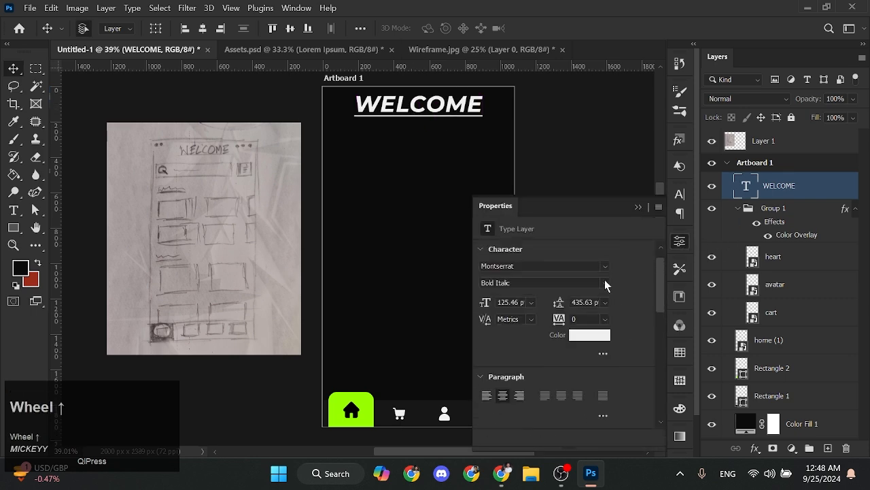
pyautogui.click(605, 284)
pyautogui.click(570, 217)
pyautogui.click(638, 207)
# Scale down the WELCOME heading, keeping it horizontally centred near the artboard's top.
pyautogui.scroll(3, 458, 104)
pyautogui.moveTo(457, 105); pyautogui.dragTo(476, 166)
pyautogui.hotkey('ctrl', 't')
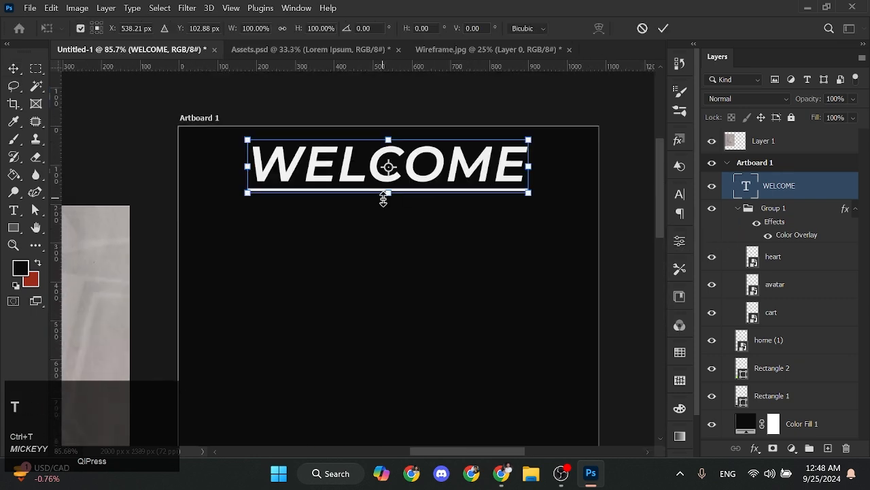
pyautogui.moveTo(383, 197); pyautogui.dragTo(414, 168)
pyautogui.press('Return')
# Draw a rectangle about 809 by 134 px below the WELCOME heading as the search bar.
pyautogui.scroll(-7, 383, 179)
pyautogui.scroll(2, 369, 173)
pyautogui.press('u')
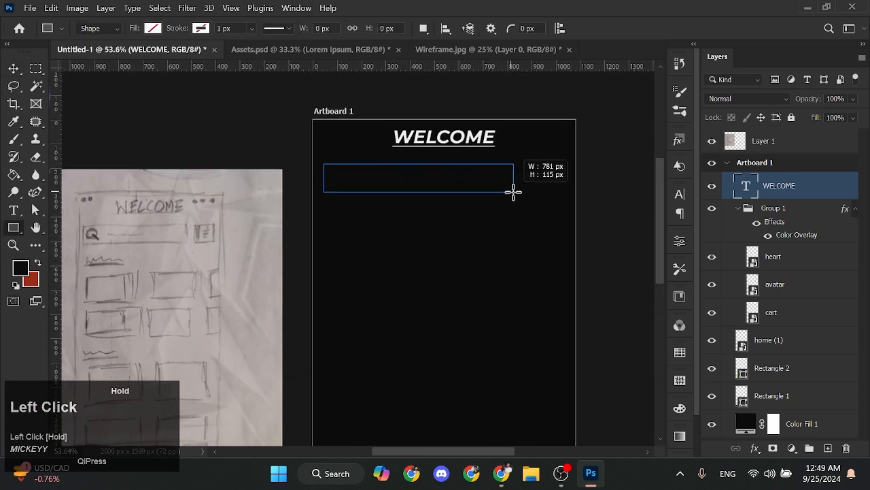
pyautogui.moveTo(519, 195); pyautogui.dragTo(523, 198)
pyautogui.scroll(2, 397, 171)
pyautogui.moveTo(322, 180); pyautogui.dragTo(521, 168)
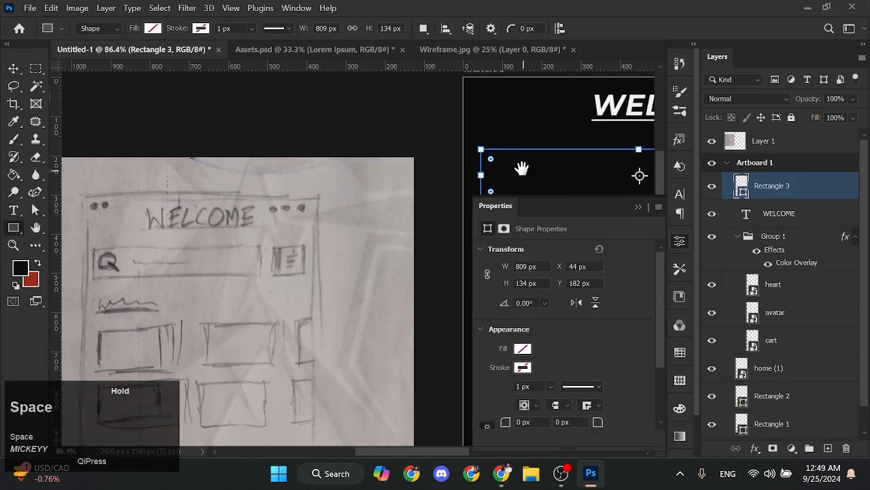
# Round the search bar's corners and fill it with the recently used near-black colour.
pyautogui.click(522, 348)
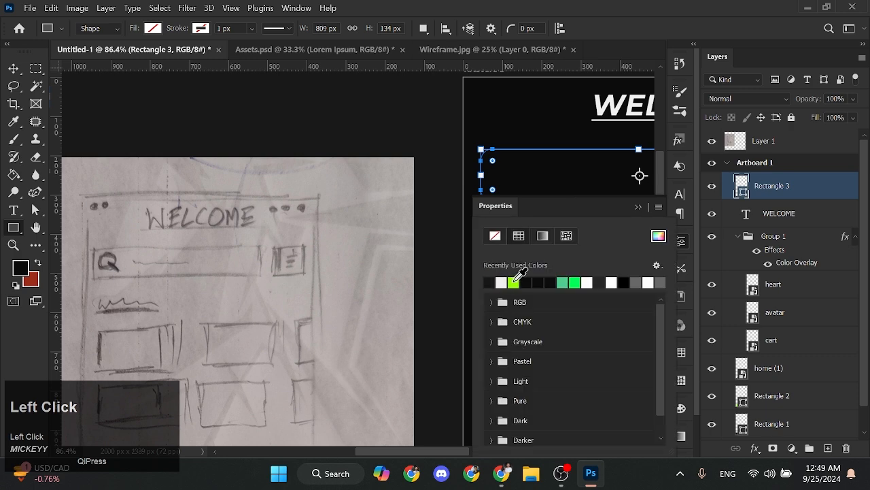
pyautogui.click(489, 283)
pyautogui.click(132, 122)
pyautogui.press('v')
pyautogui.moveTo(373, 161); pyautogui.dragTo(316, 132)
pyautogui.scroll(-3, 214, 179)
# Copy the magnifying-glass icon from Assets.psd onto the search bar in the app design.
pyautogui.click(316, 49)
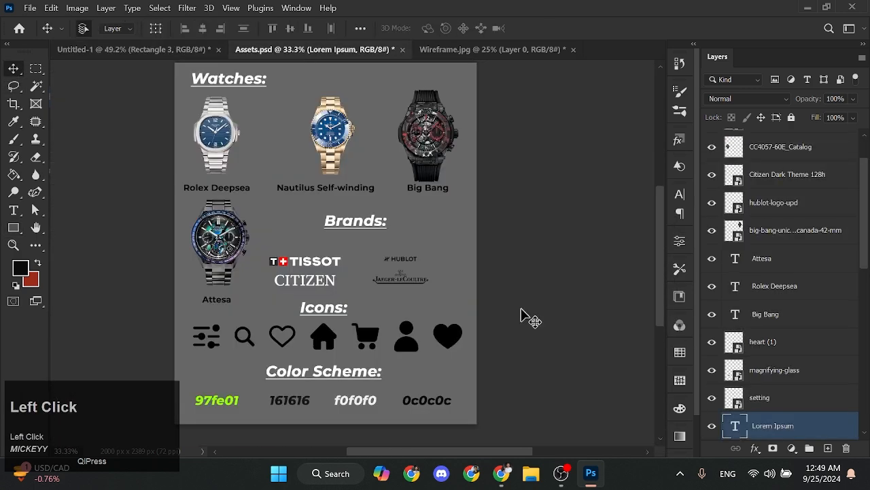
pyautogui.press('Delete')
pyautogui.moveTo(248, 338); pyautogui.dragTo(449, 228)
pyautogui.moveTo(449, 228); pyautogui.dragTo(451, 175)
# Apply an off-white Color Overlay to the magnifying-glass icon.
pyautogui.rightClick(794, 160)
pyautogui.click(683, 20)
pyautogui.click(221, 215)
pyautogui.click(645, 56)
# Scale the magnifying glass down to about 61 px, place it at the search bar's left end and centre it vertically.
pyautogui.scroll(10, 451, 175)
pyautogui.hotkey('ctrl', 't')
pyautogui.moveTo(506, 237); pyautogui.dragTo(467, 198)
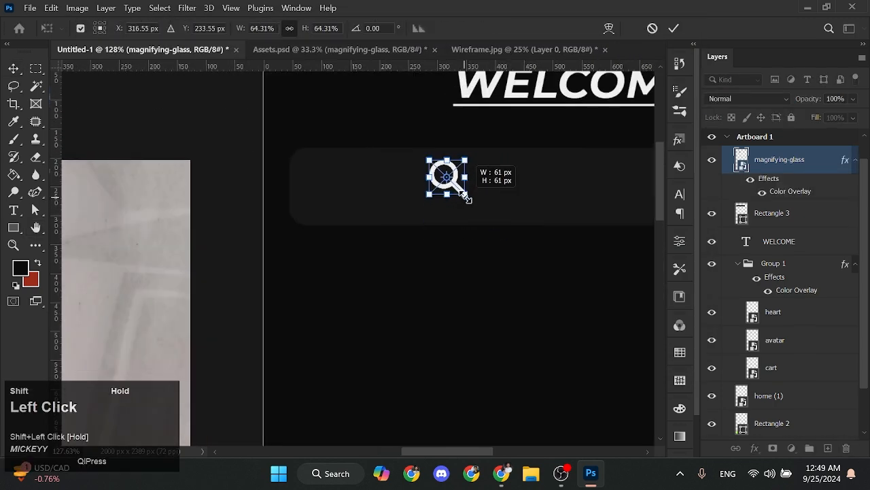
pyautogui.moveTo(340, 195); pyautogui.dragTo(340, 190)
pyautogui.press('Return')
pyautogui.keyDown('shift'); pyautogui.click(782, 212); pyautogui.keyUp('shift')
pyautogui.click(291, 29)
pyautogui.click(274, 191)
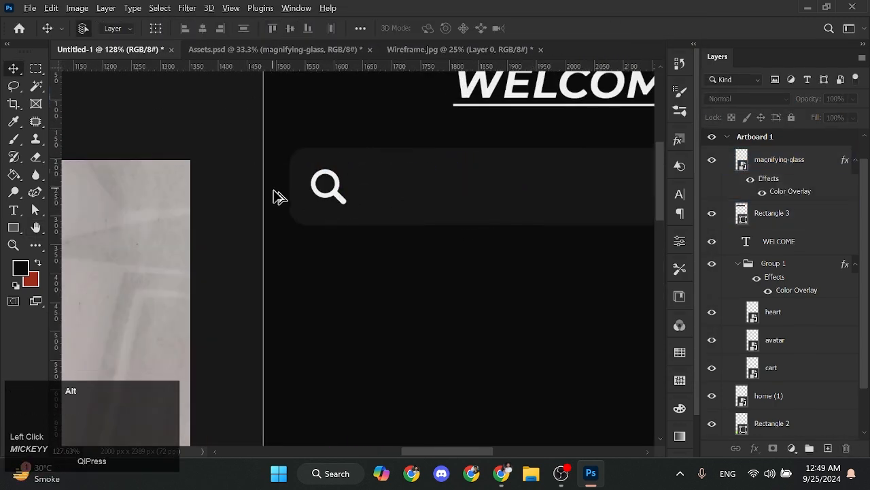
# Copy the setting icon from Assets.psd beside the search bar and give it the magnifying glass's Color Overlay.
pyautogui.scroll(-9, 275, 194)
pyautogui.moveTo(320, 221); pyautogui.dragTo(362, 243)
pyautogui.click(306, 49)
pyautogui.moveTo(225, 335); pyautogui.dragTo(491, 234)
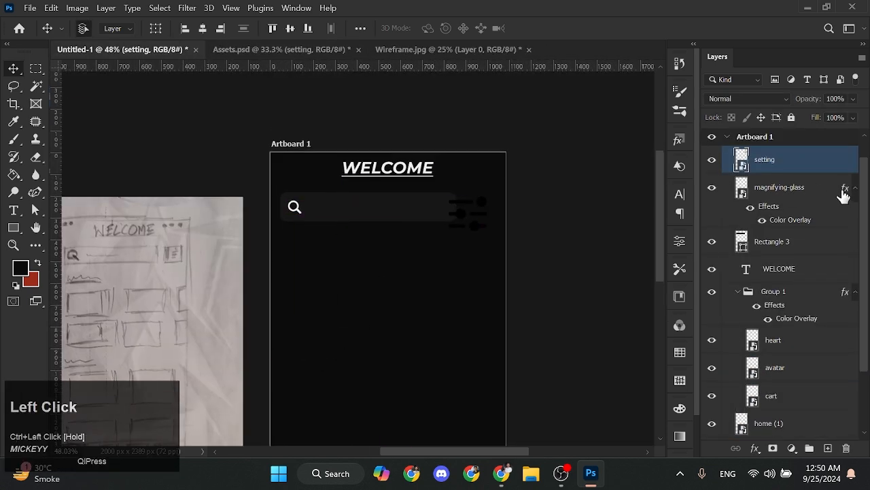
pyautogui.moveTo(843, 191); pyautogui.dragTo(831, 167)
# Shrink the setting icon, centre it vertically with the search bar and position it between the bar and artboard edge.
pyautogui.scroll(8, 453, 207)
pyautogui.moveTo(452, 207); pyautogui.dragTo(297, 258)
pyautogui.moveTo(337, 290); pyautogui.dragTo(376, 268)
pyautogui.hotkey('ctrl', 't')
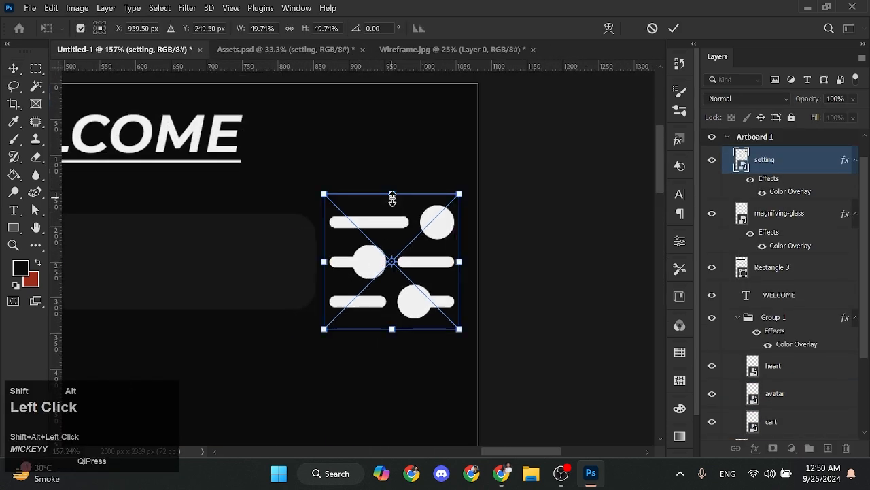
pyautogui.moveTo(392, 198); pyautogui.dragTo(392, 215)
pyautogui.press('Return')
pyautogui.keyDown('shift'); pyautogui.click(293, 237); pyautogui.keyUp('shift')
pyautogui.click(388, 242)
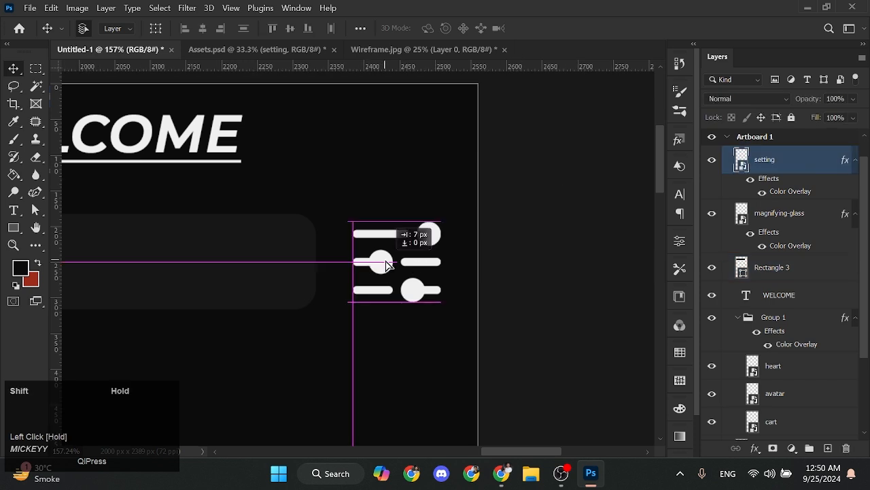
# Increase the search bar's corner radius until its ends are fully rounded.
pyautogui.click(272, 256)
pyautogui.scroll(-4, 403, 421)
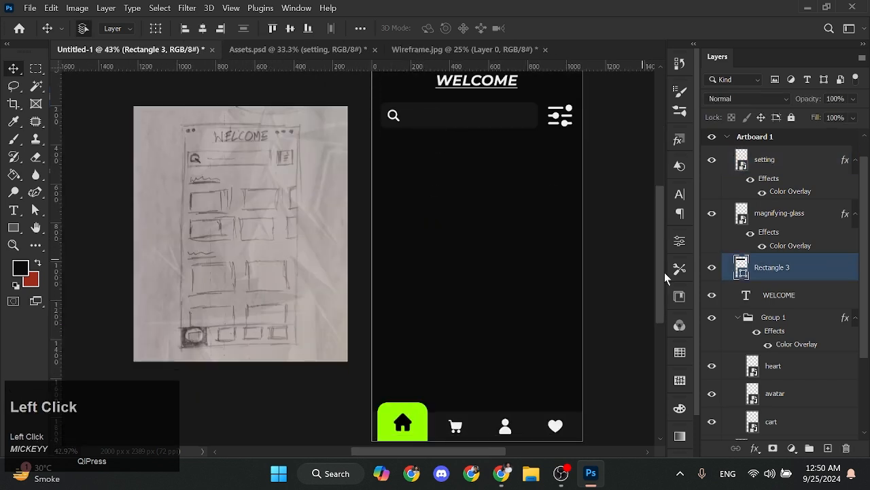
pyautogui.click(676, 241)
pyautogui.click(639, 206)
pyautogui.scroll(3, 517, 122)
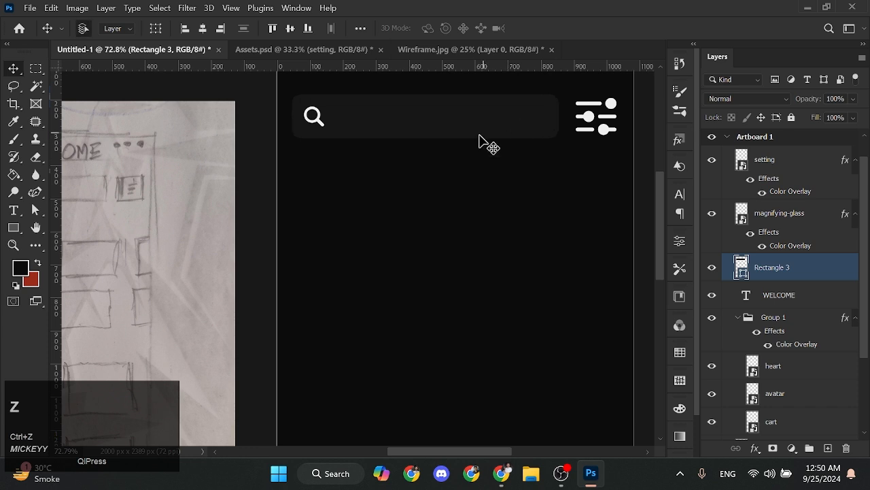
pyautogui.click(679, 241)
pyautogui.click(638, 206)
# Scale the setting icon down further so it looks lighter beside the search bar.
pyautogui.click(585, 117)
pyautogui.scroll(4, 585, 118)
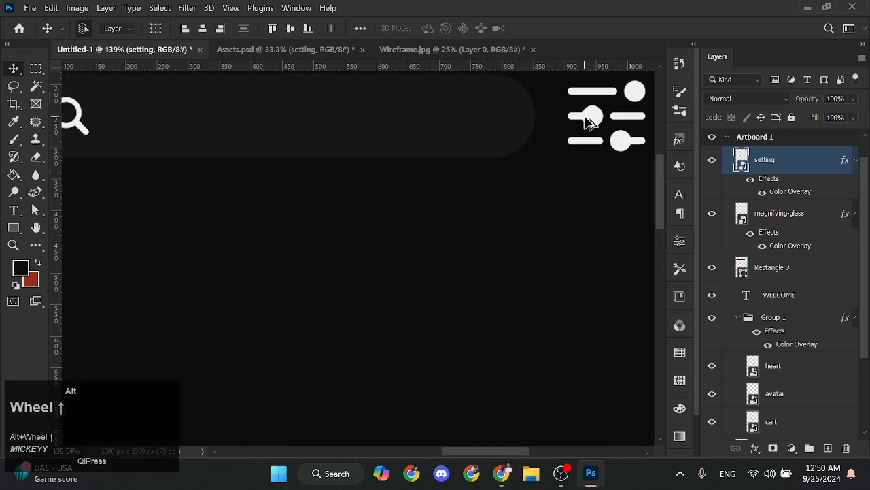
pyautogui.moveTo(585, 118); pyautogui.dragTo(410, 163)
pyautogui.scroll(2, 410, 163)
pyautogui.hotkey('ctrl', 't')
pyautogui.moveTo(477, 116); pyautogui.dragTo(465, 134)
pyautogui.press('Return')
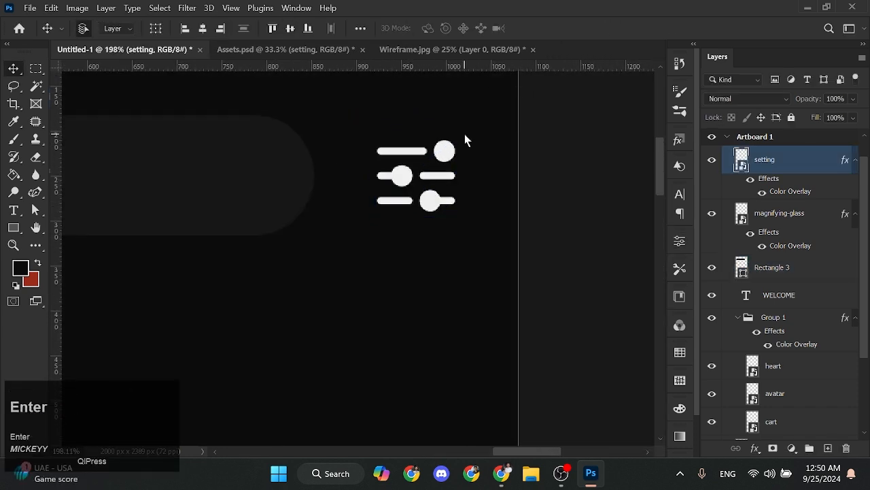
# Add the placeholder text "Mens Watches" inside the search bar, next to the magnifying glass.
pyautogui.scroll(-6, 464, 134)
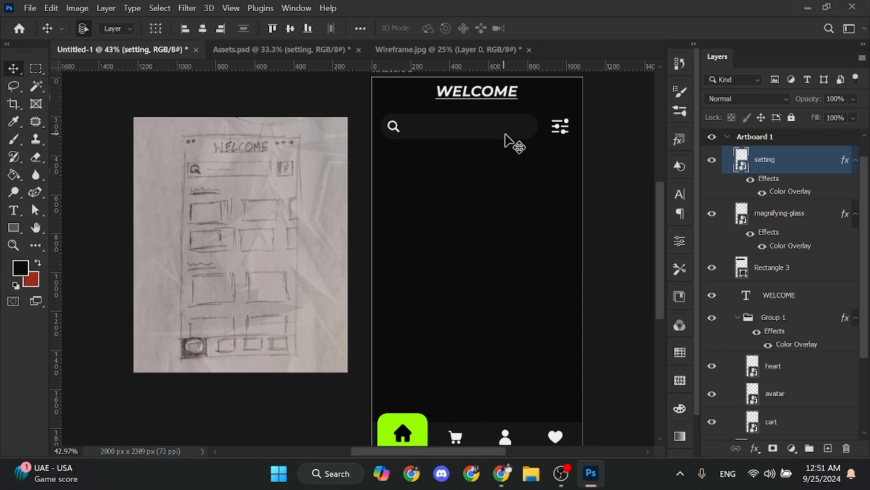
pyautogui.scroll(5, 465, 136)
pyautogui.moveTo(455, 132); pyautogui.dragTo(355, 208)
pyautogui.press('t')
pyautogui.click(327, 200)
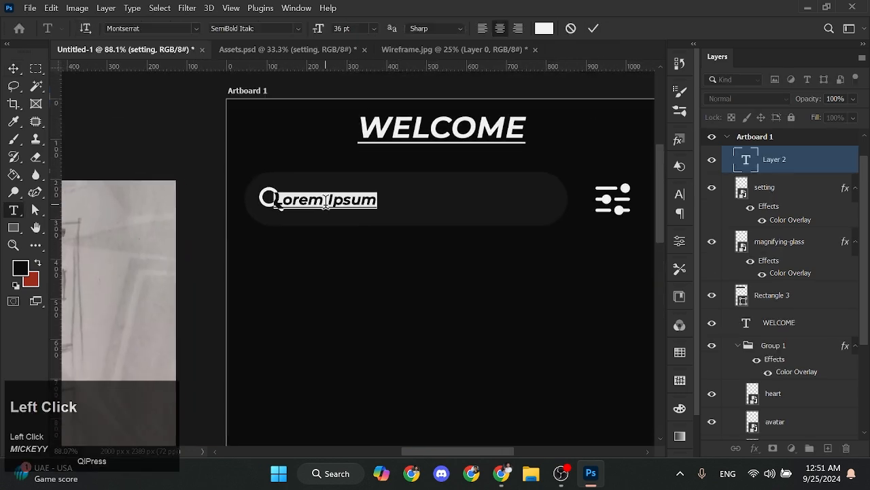
pyautogui.write('Mens Watches')
pyautogui.press('Escape')
pyautogui.press('v')
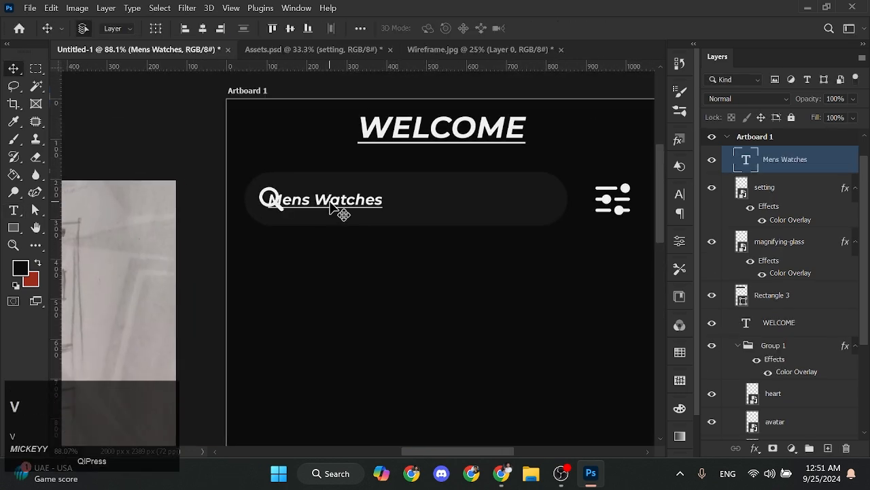
# Remove the underline from the placeholder text and change its font style to Italic.
pyautogui.click(679, 241)
pyautogui.scroll(-3, 554, 381)
pyautogui.click(554, 410)
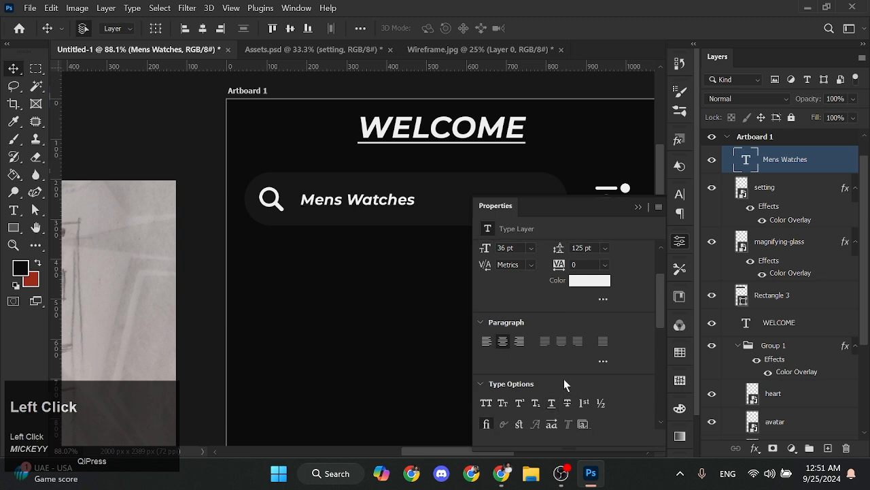
pyautogui.scroll(3, 564, 379)
pyautogui.click(608, 305)
pyautogui.click(544, 192)
pyautogui.click(353, 210)
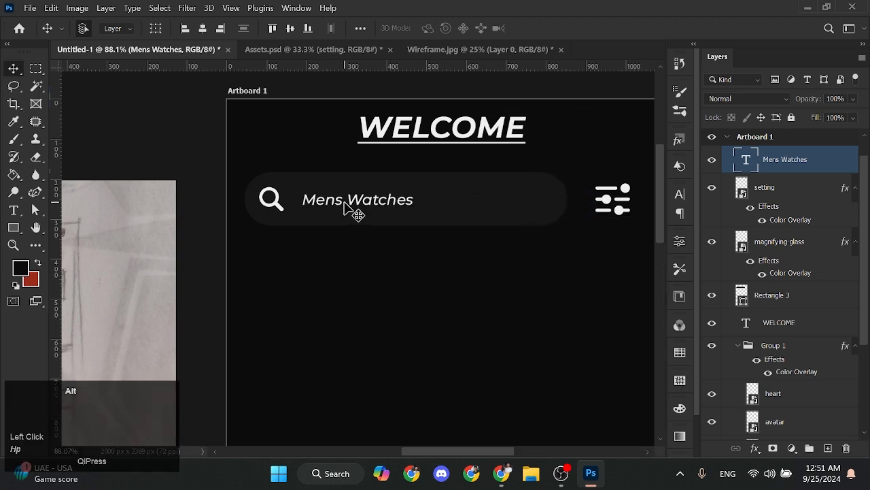
# Align the placeholder text vertically to the centre of the search bar.
pyautogui.scroll(3, 350, 204)
pyautogui.keyDown('shift'); pyautogui.click(343, 169); pyautogui.keyUp('shift')
pyautogui.click(290, 28)
pyautogui.click(287, 109)
# Enclose the placeholder text in double quotation marks and shift it slightly right, away from the magnifying glass.
pyautogui.click(286, 197)
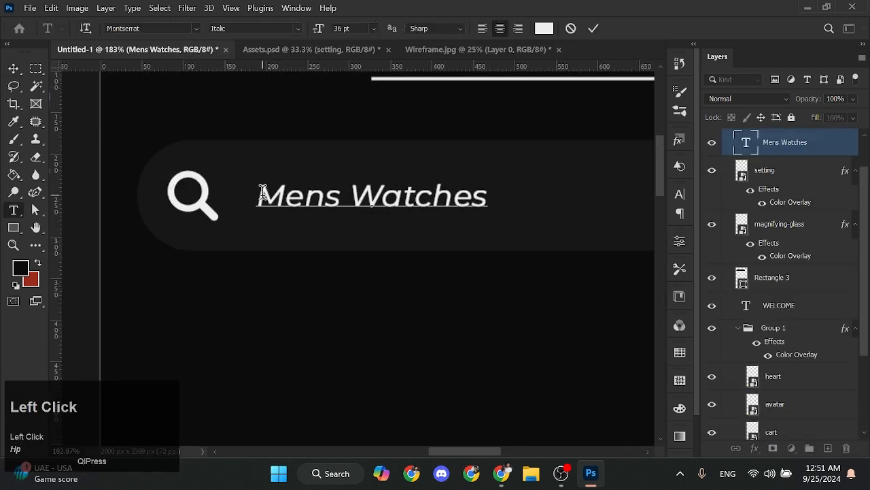
pyautogui.write('"')
pyautogui.hotkey('ctrl', 'Return')
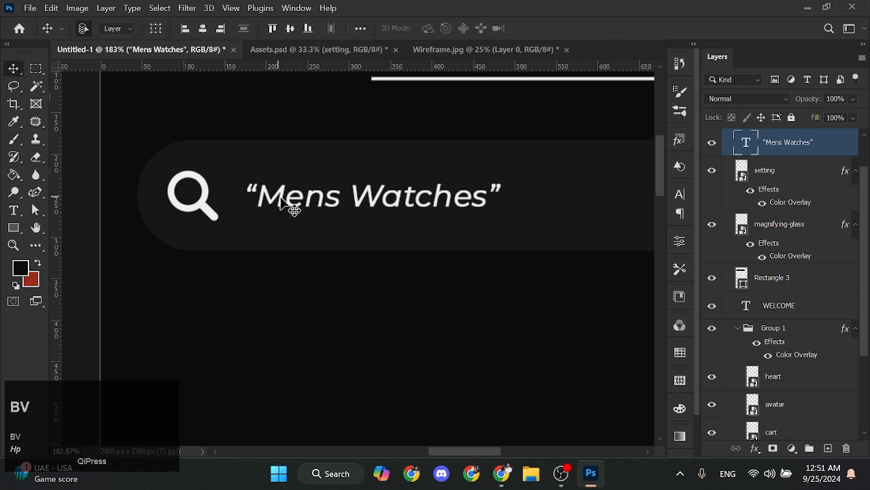
pyautogui.moveTo(282, 204); pyautogui.dragTo(294, 204)
# Reduce the placeholder text layer's opacity to 35%.
pyautogui.click(827, 114)
pyautogui.moveTo(844, 100); pyautogui.dragTo(818, 100)
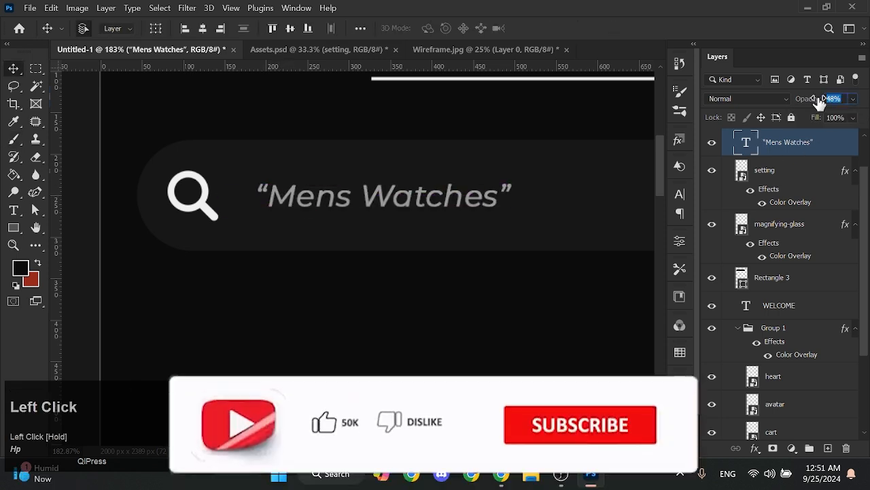
pyautogui.write('35')
pyautogui.press('Return')
pyautogui.hotkey('ctrl', '0')
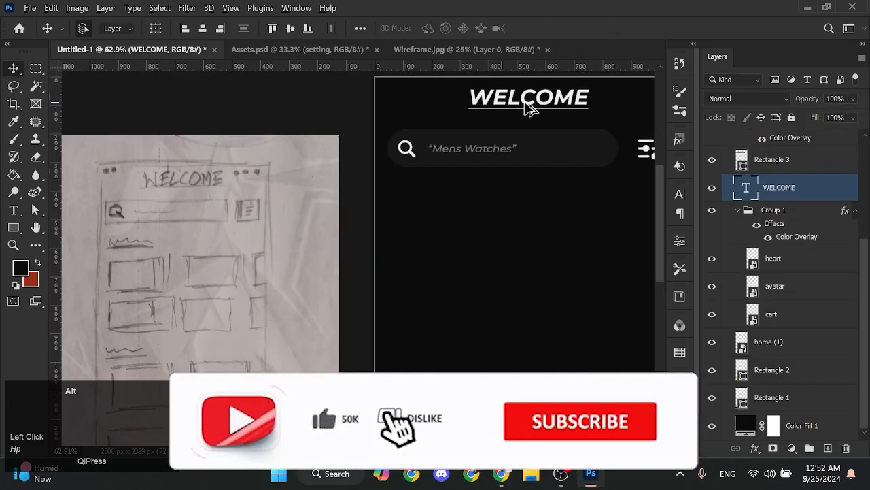
# Duplicate the WELCOME heading below the search bar and change the copy's text to "Top Brands".
pyautogui.keyDown('alt'); pyautogui.moveTo(524, 102); pyautogui.dragTo(459, 216); pyautogui.keyUp('alt')
pyautogui.doubleClick(466, 211)
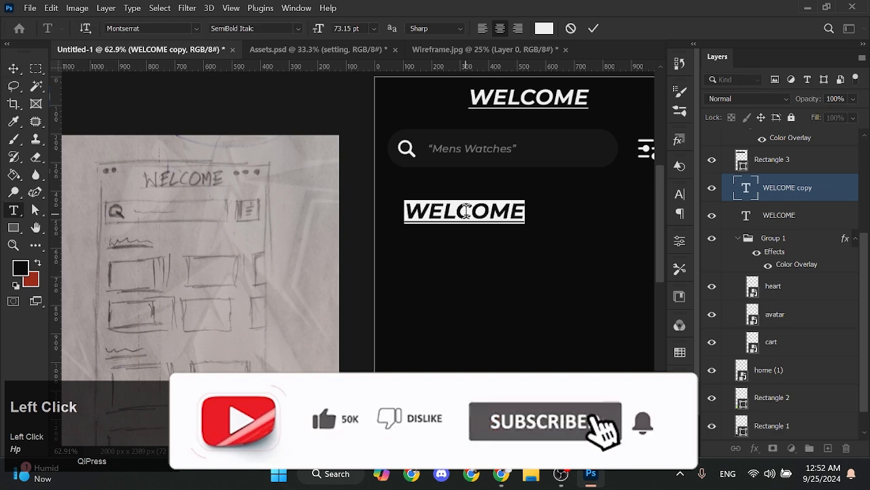
pyautogui.click(466, 212)
pyautogui.press('capslock')
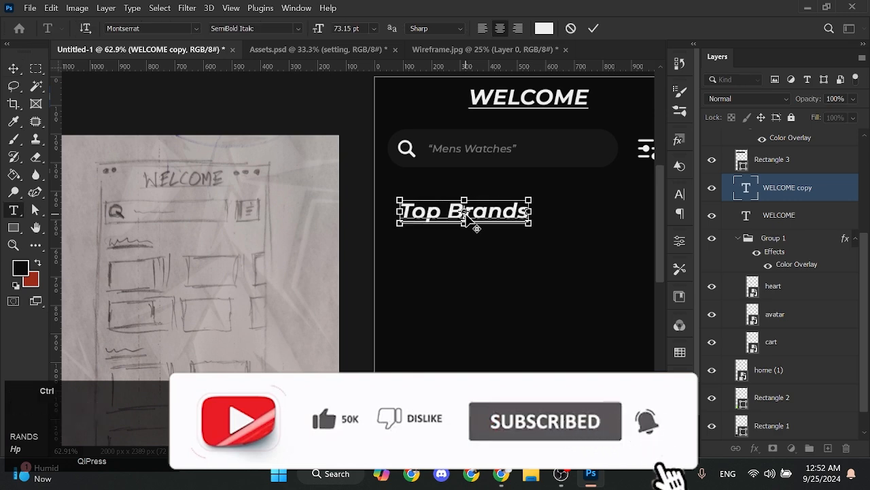
pyautogui.hotkey('ctrl', 'Return')
# Line up the Top Brands heading with the left edge of the search bar.
pyautogui.click(680, 240)
pyautogui.scroll(-3, 542, 329)
pyautogui.scroll(2, 442, 204)
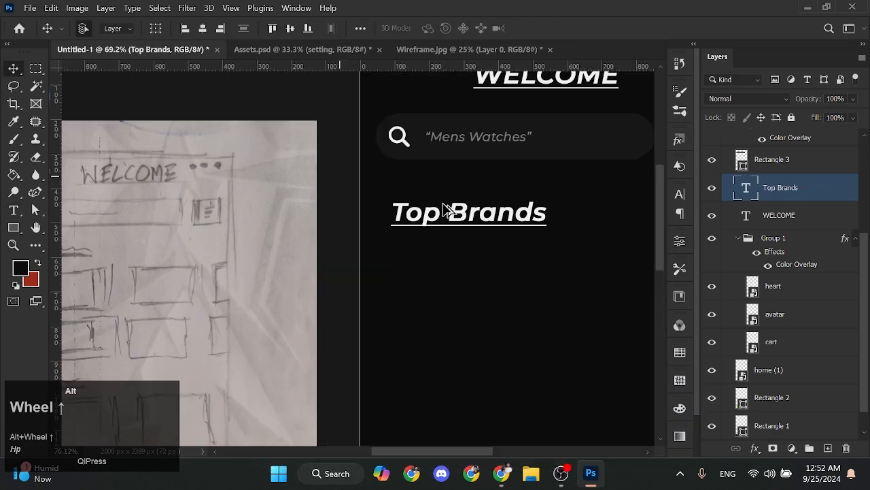
pyautogui.scroll(2, 443, 204)
pyautogui.moveTo(377, 232); pyautogui.dragTo(532, 275)
pyautogui.scroll(-3, 542, 269)
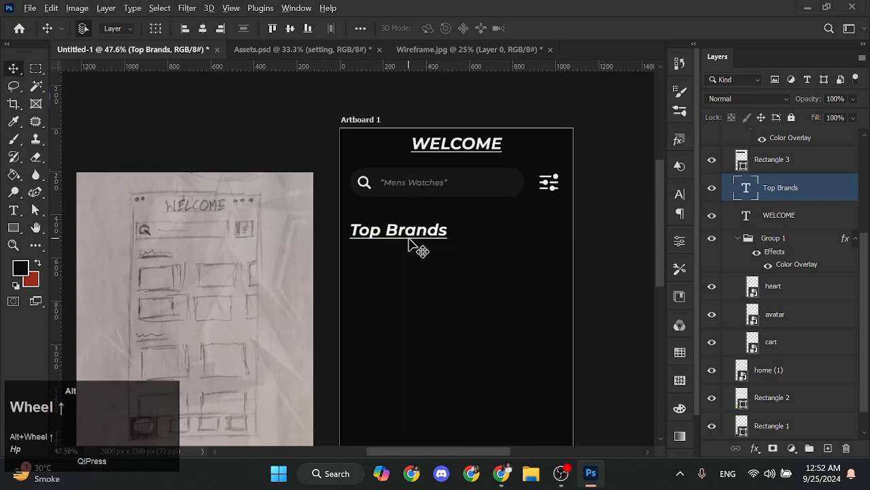
# Append a colon to the Top Brands heading.
pyautogui.scroll(3, 414, 247)
pyautogui.doubleClick(425, 231)
pyautogui.write(':')
pyautogui.hotkey('ctrl', 'Return')
pyautogui.moveTo(423, 229); pyautogui.dragTo(455, 191)
pyautogui.scroll(-8, 420, 232)
pyautogui.scroll(3, 441, 242)
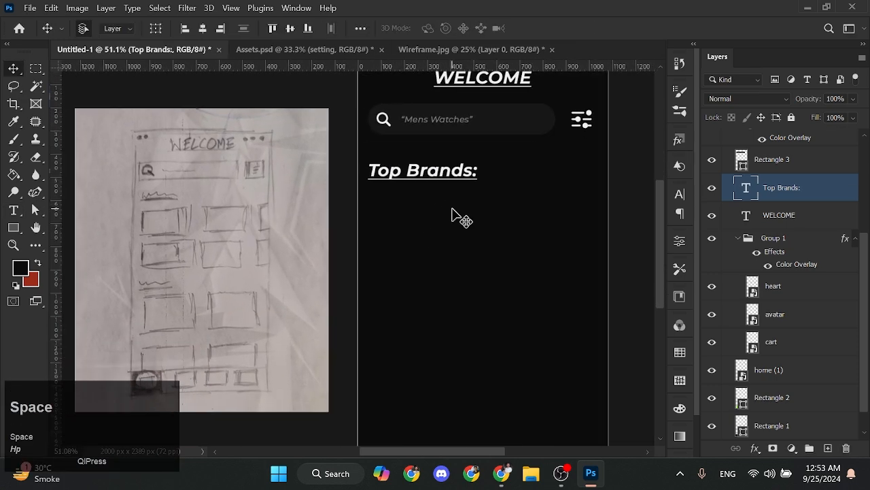
# Draw a dark grey square of about 240 px below the Top Brands heading, with corners rounded to about 31 px.
pyautogui.moveTo(459, 273)
pyautogui.mouseDown()
pyautogui.moveTo(467, 278)
pyautogui.moveTo(398, 272)
pyautogui.moveTo(393, 228)
pyautogui.mouseUp()
pyautogui.click(522, 349)
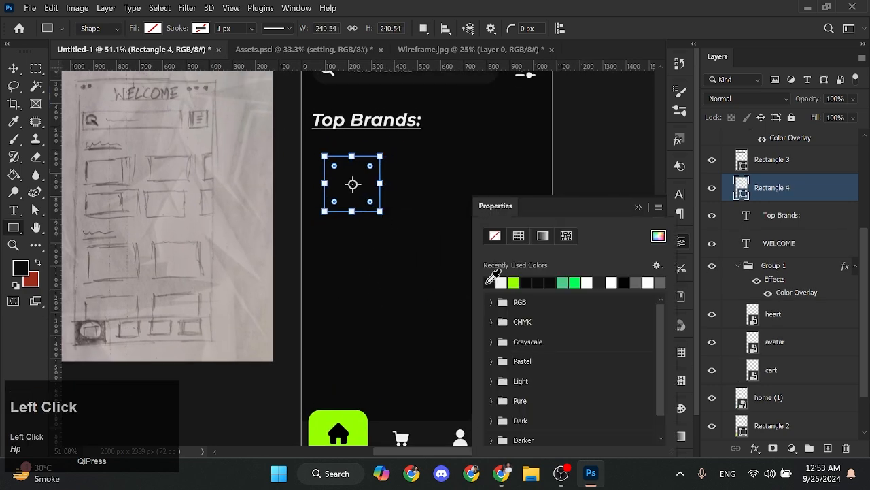
pyautogui.scroll(3, 346, 162)
pyautogui.moveTo(297, 159); pyautogui.dragTo(301, 162)
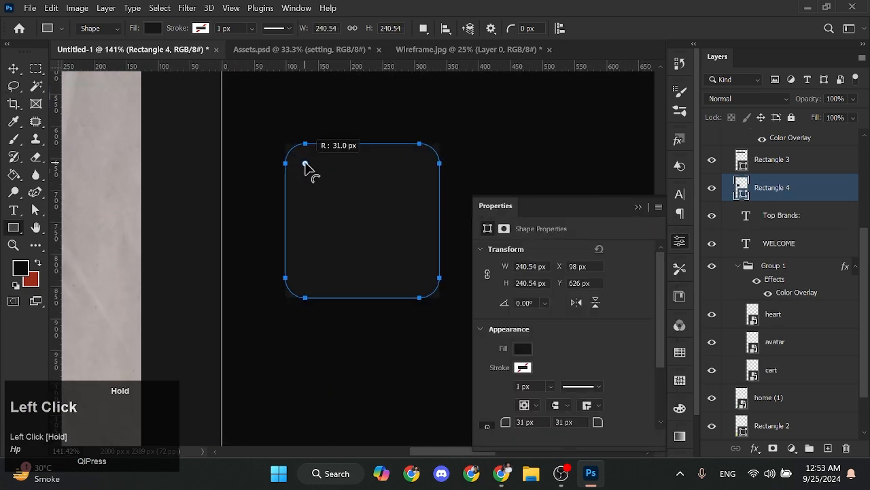
pyautogui.click(12, 69)
pyautogui.scroll(-3, 259, 208)
pyautogui.moveTo(259, 208); pyautogui.dragTo(249, 245)
pyautogui.scroll(-3, 245, 227)
pyautogui.click(638, 206)
# Copy the Tissot, Citizen, Hublot and Jaeger-LeCoultre logos from Assets.psd into the app screen document.
pyautogui.click(286, 54)
pyautogui.click(307, 262)
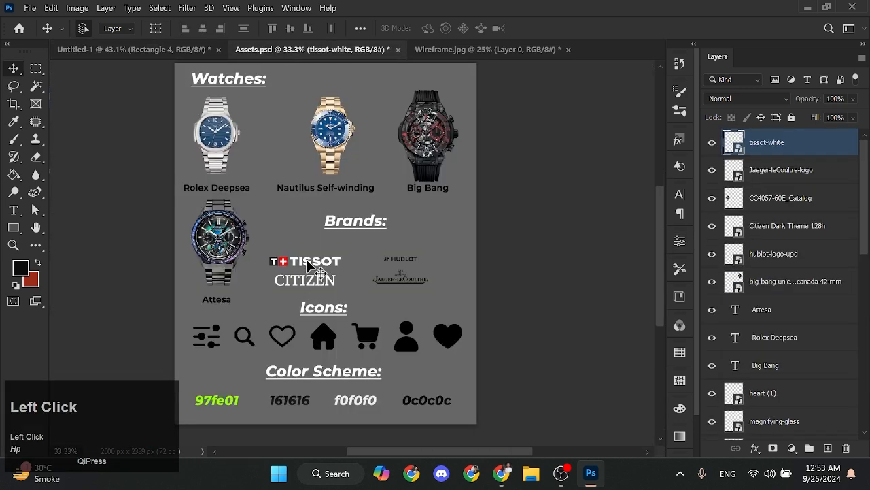
pyautogui.keyDown('shift'); pyautogui.click(310, 290); pyautogui.keyUp('shift')
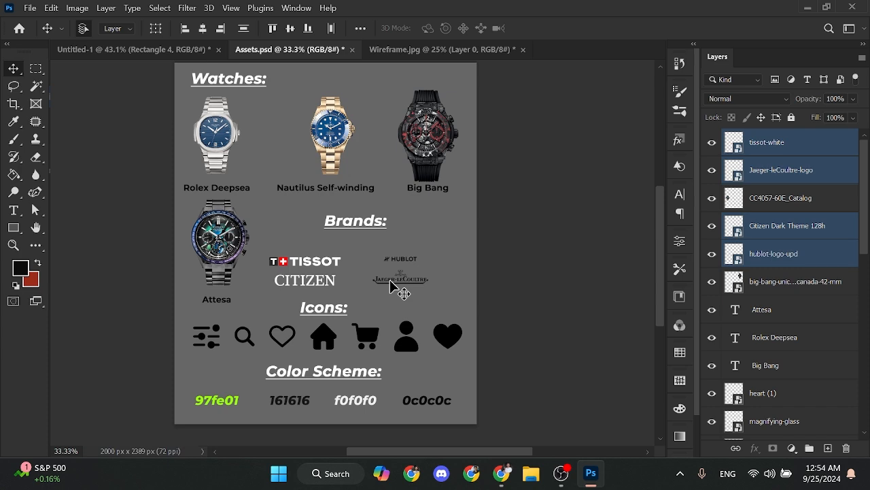
pyautogui.click(188, 54)
pyautogui.moveTo(435, 227); pyautogui.dragTo(381, 241)
pyautogui.hotkey('ctrl', 'v')
# Scale the four pasted logos down together and place them below the Top Brands heading.
pyautogui.scroll(5, 423, 266)
pyautogui.moveTo(429, 273); pyautogui.dragTo(425, 251)
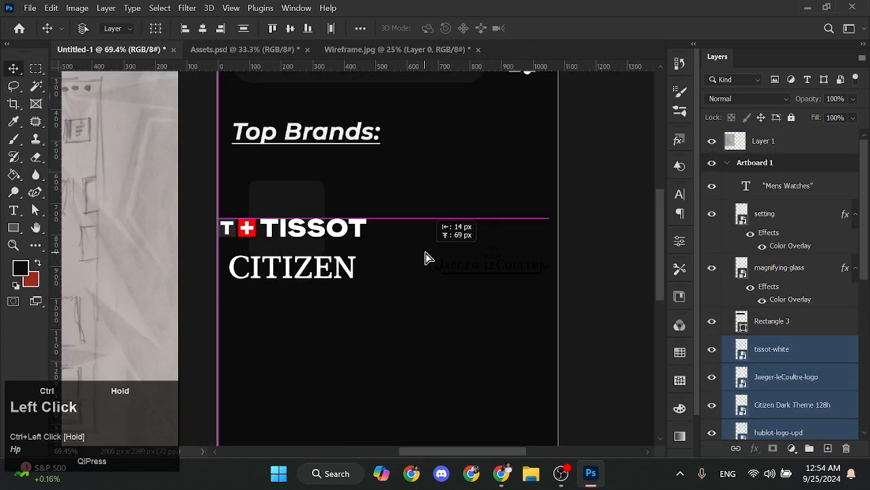
pyautogui.hotkey('ctrl', 't')
pyautogui.moveTo(553, 274); pyautogui.dragTo(423, 243)
pyautogui.press('Return')
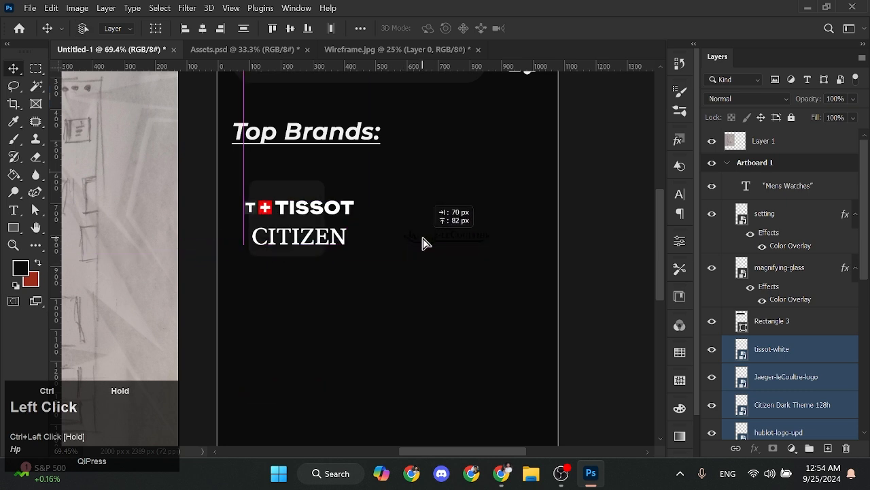
# Copy the light Color Overlay effect from the navigation icon group onto the Hublot and Jaeger-LeCoultre logos.
pyautogui.click(322, 255)
pyautogui.click(436, 212)
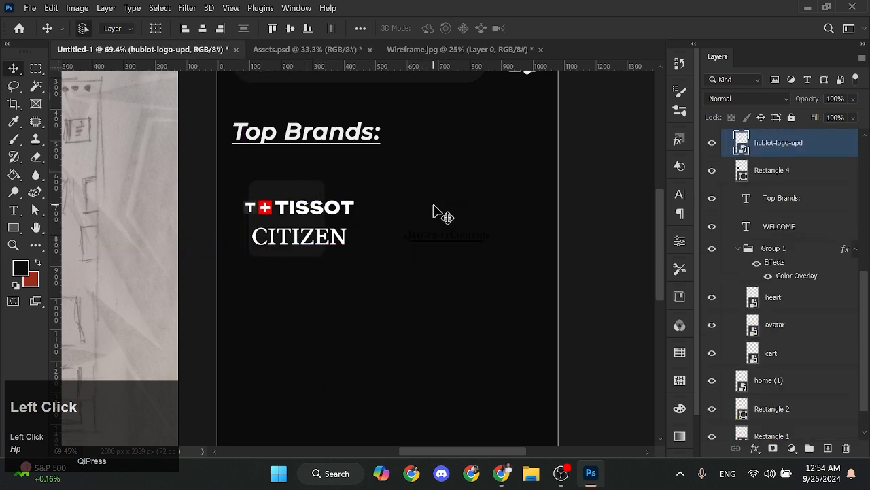
pyautogui.click(830, 235)
pyautogui.keyDown('alt'); pyautogui.click(825, 181); pyautogui.keyUp('alt')
pyautogui.scroll(3, 831, 188)
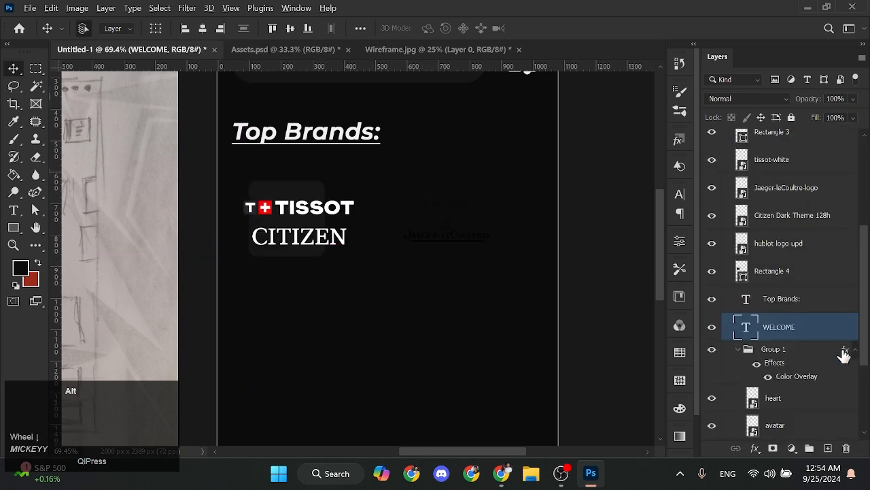
pyautogui.keyDown('alt'); pyautogui.moveTo(844, 350); pyautogui.dragTo(839, 197); pyautogui.keyUp('alt')
# Move the Citizen logo down and reshape the rounded square into a wide card, about 161 px tall, behind the Tissot logo.
pyautogui.moveTo(311, 243); pyautogui.dragTo(310, 327)
pyautogui.scroll(2, 314, 217)
pyautogui.click(313, 221)
pyautogui.hotkey('ctrl', 't')
pyautogui.moveTo(273, 279); pyautogui.dragTo(270, 240)
pyautogui.moveTo(331, 208); pyautogui.dragTo(386, 201)
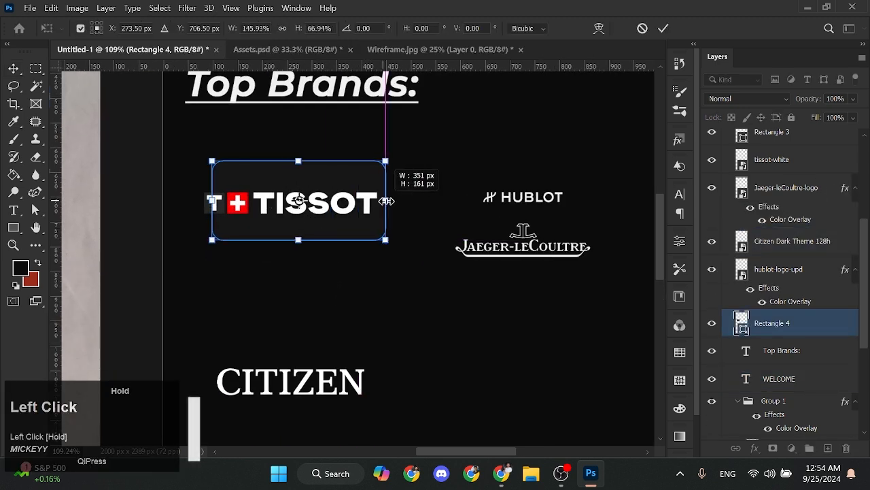
pyautogui.moveTo(212, 201); pyautogui.dragTo(186, 202)
pyautogui.press('Return')
# Move the Jaeger-LeCoultre logo down beside the Citizen logo and duplicate the Tissot card behind the Hublot logo.
pyautogui.scroll(-3, 301, 283)
pyautogui.click(421, 277)
pyautogui.moveTo(418, 265); pyautogui.dragTo(418, 331)
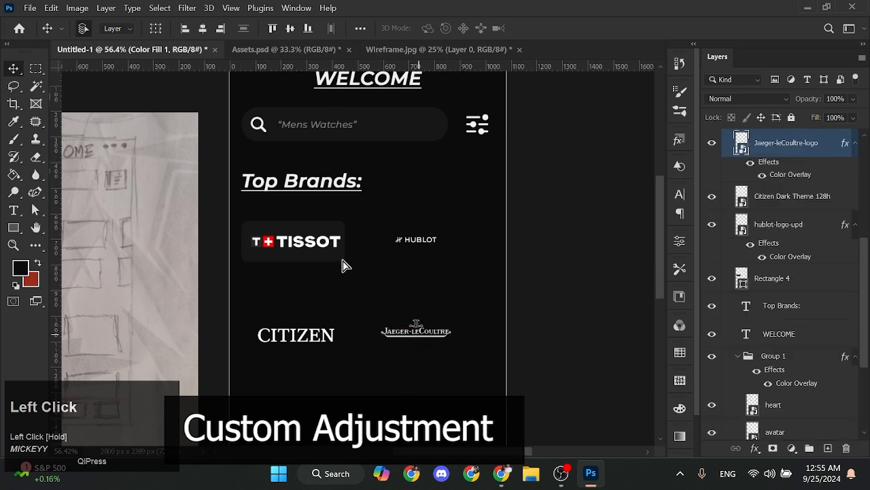
pyautogui.keyDown('alt'); pyautogui.keyDown('shift'); pyautogui.moveTo(329, 257); pyautogui.dragTo(417, 267); pyautogui.keyUp('shift'); pyautogui.keyUp('alt')
pyautogui.scroll(4, 425, 266)
pyautogui.press('Return')
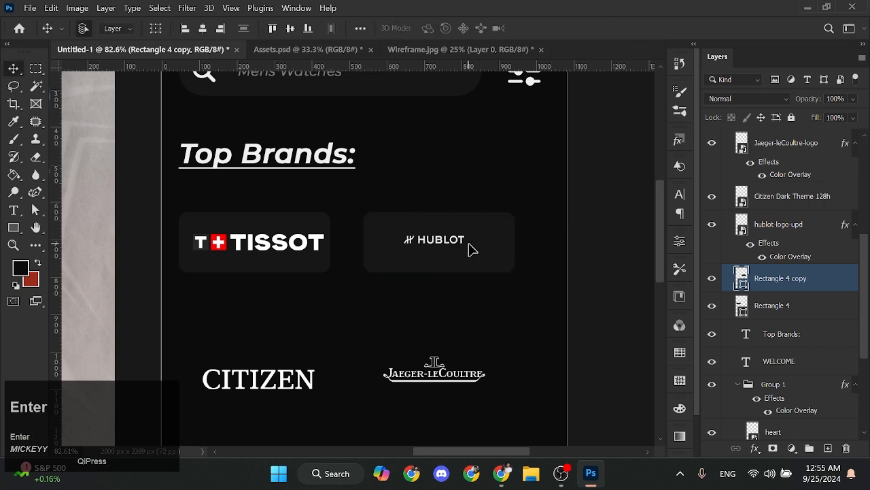
# Scale the Hublot logo up about its centre until it nearly spans its card.
pyautogui.keyDown('ctrl'); pyautogui.click(436, 242); pyautogui.keyUp('ctrl')
pyautogui.hotkey('ctrl', 't')
pyautogui.keyDown('alt'); pyautogui.keyDown('shift'); pyautogui.moveTo(469, 239); pyautogui.dragTo(505, 243); pyautogui.keyUp('shift'); pyautogui.keyUp('alt')
pyautogui.press('Return')
# Centre the Tissot and Hublot logos horizontally and vertically on their cards.
pyautogui.click(321, 245)
pyautogui.keyDown('shift'); pyautogui.click(319, 226); pyautogui.keyUp('shift')
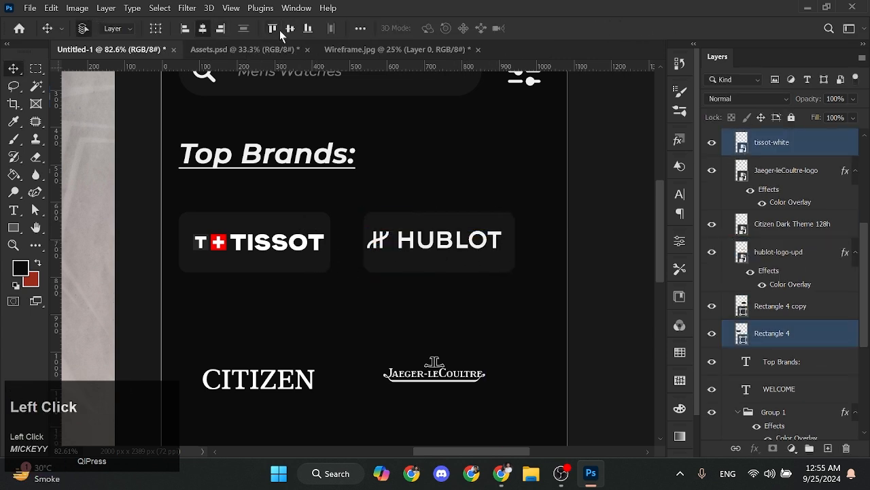
pyautogui.click(351, 270)
pyautogui.click(399, 238)
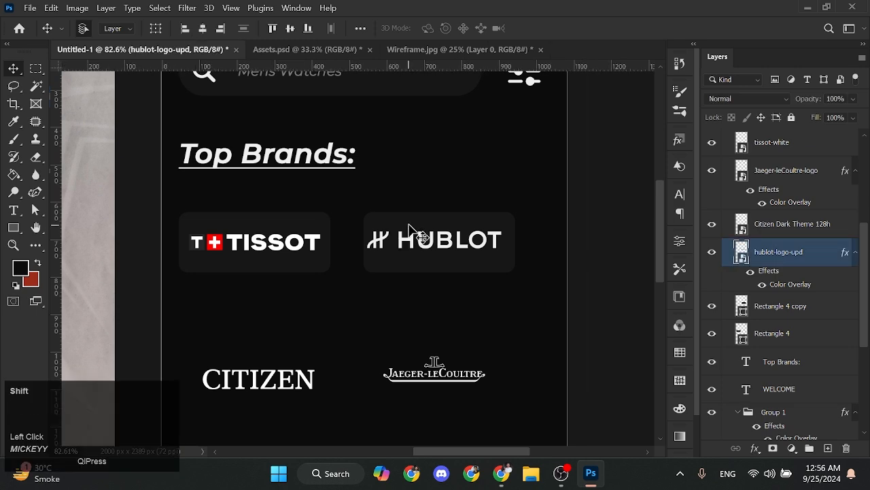
pyautogui.keyDown('shift'); pyautogui.click(408, 225); pyautogui.keyUp('shift')
pyautogui.click(206, 28)
pyautogui.click(290, 28)
pyautogui.click(382, 266)
# Duplicate the Tissot and Hublot cards directly below to form a second row.
pyautogui.moveTo(364, 296); pyautogui.dragTo(416, 321)
pyautogui.click(342, 238)
pyautogui.keyDown('shift'); pyautogui.click(410, 237); pyautogui.keyUp('shift')
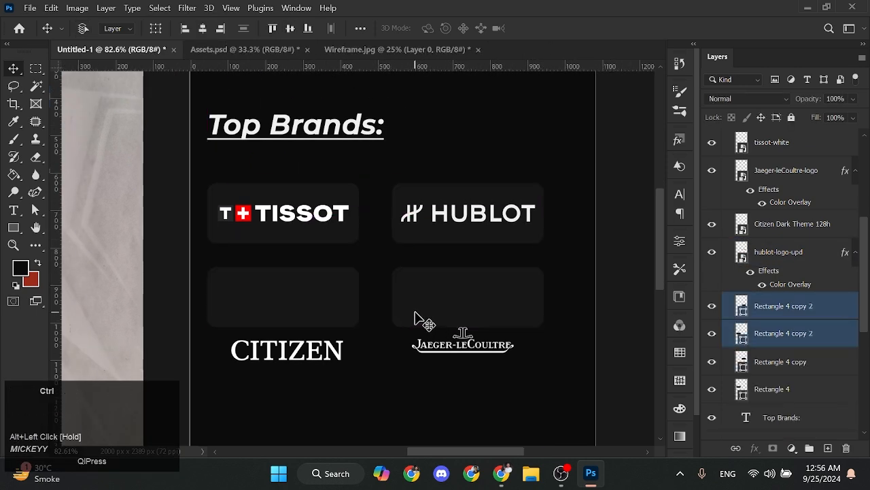
pyautogui.scroll(-6, 414, 306)
pyautogui.scroll(5, 404, 348)
# Move the Citizen logo up onto the card below Tissot and centre it there.
pyautogui.keyDown('ctrl'); pyautogui.moveTo(353, 312); pyautogui.dragTo(353, 242); pyautogui.keyUp('ctrl')
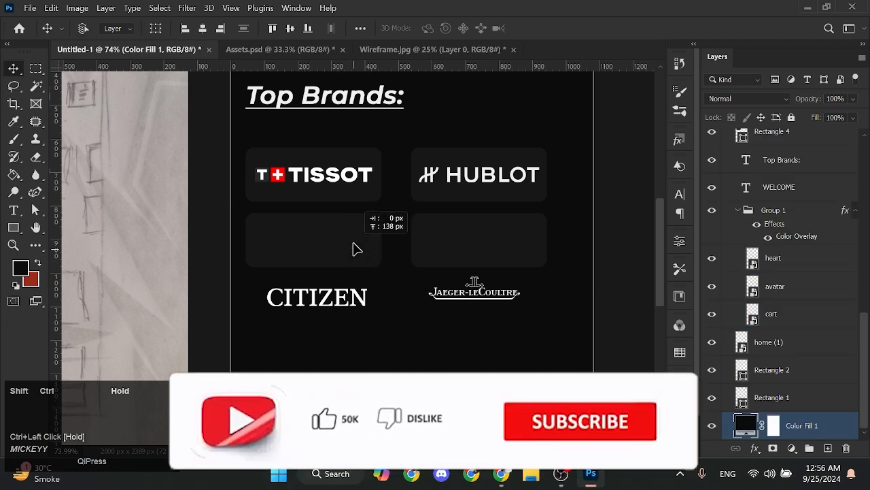
pyautogui.moveTo(368, 304); pyautogui.dragTo(368, 276)
pyautogui.scroll(2, 360, 272)
pyautogui.keyDown('shift'); pyautogui.click(272, 218); pyautogui.keyUp('shift')
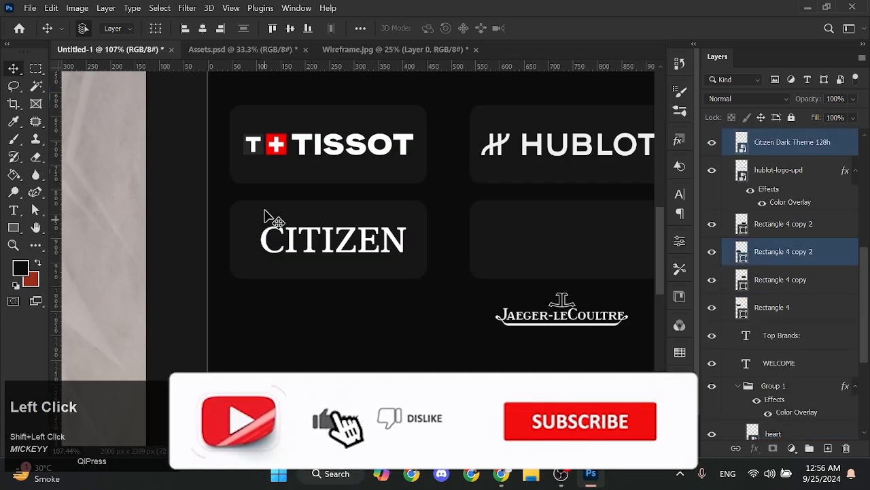
pyautogui.click(290, 29)
pyautogui.click(166, 149)
# Move the Jaeger-LeCoultre logo onto the card below Hublot and centre it there.
pyautogui.moveTo(552, 322); pyautogui.dragTo(469, 280)
pyautogui.click(460, 342)
pyautogui.click(463, 348)
pyautogui.keyDown('shift'); pyautogui.click(381, 291); pyautogui.keyUp('shift')
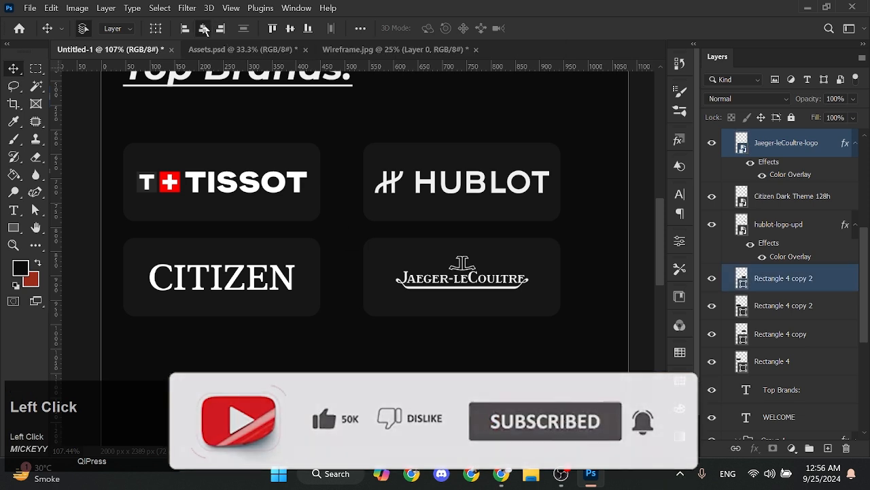
pyautogui.click(291, 29)
# Scale the Jaeger-LeCoultre logo up about its centre to the width of the Hublot logo.
pyautogui.click(417, 301)
pyautogui.click(415, 289)
pyautogui.hotkey('ctrl', 't')
pyautogui.moveTo(462, 240); pyautogui.dragTo(550, 280)
pyautogui.press('Return')
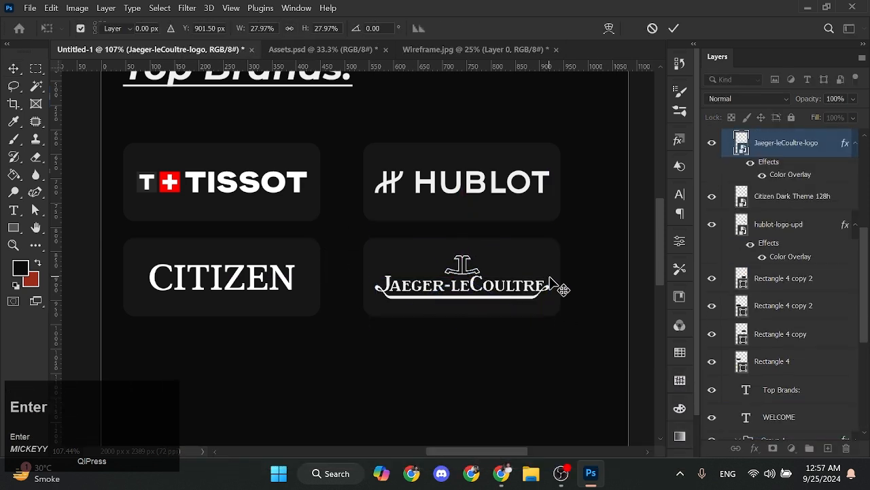
# Scale the Tissot logo down to the Citizen logo's width and shrink the Hublot logo slightly about its centre.
pyautogui.keyDown('ctrl'); pyautogui.click(297, 286); pyautogui.keyUp('ctrl')
pyautogui.keyDown('ctrl'); pyautogui.click(293, 185); pyautogui.keyUp('ctrl')
pyautogui.hotkey('ctrl', 't')
pyautogui.moveTo(307, 168); pyautogui.dragTo(295, 172)
pyautogui.press('Return')
pyautogui.keyDown('ctrl'); pyautogui.click(394, 193); pyautogui.keyUp('ctrl')
pyautogui.hotkey('ctrl', 't')
pyautogui.moveTo(375, 182); pyautogui.dragTo(383, 184)
pyautogui.press('Return')
# Scale the Jaeger-LeCoultre logo down about its centre to line up with the reduced Hublot logo.
pyautogui.keyDown('ctrl'); pyautogui.click(462, 279); pyautogui.keyUp('ctrl')
pyautogui.hotkey('ctrl', 't')
pyautogui.moveTo(550, 278); pyautogui.dragTo(541, 284)
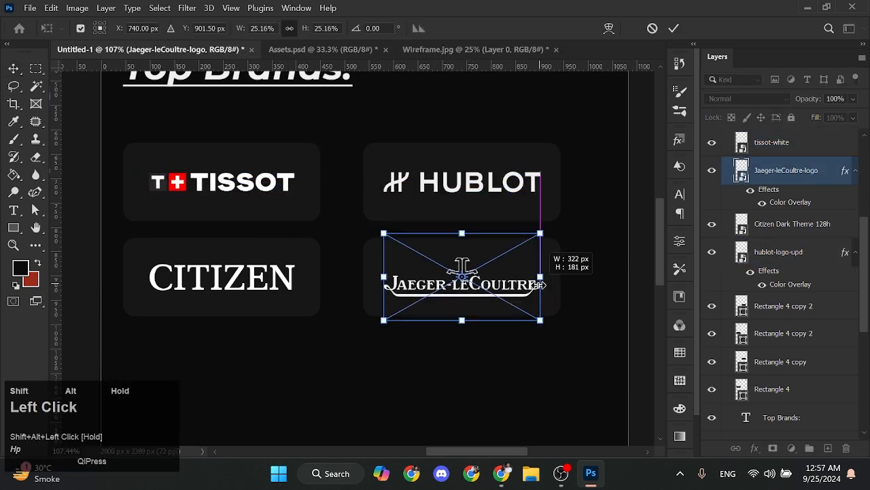
pyautogui.press('Return')
# Fine-tune the Citizen logo's size so that its edges line up with the Tissot logo above.
pyautogui.scroll(-3, 540, 292)
pyautogui.scroll(4, 458, 219)
pyautogui.keyDown('ctrl'); pyautogui.click(448, 288); pyautogui.keyUp('ctrl')
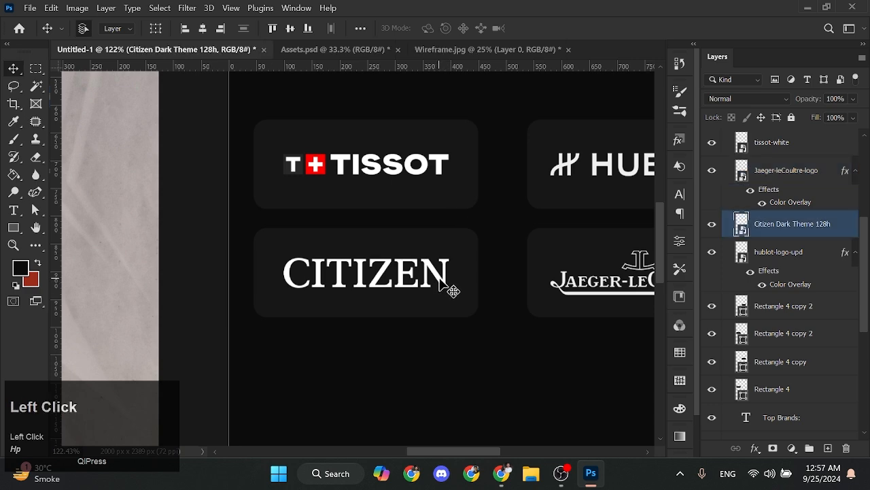
pyautogui.hotkey('ctrl', 't')
pyautogui.moveTo(450, 272); pyautogui.dragTo(456, 272)
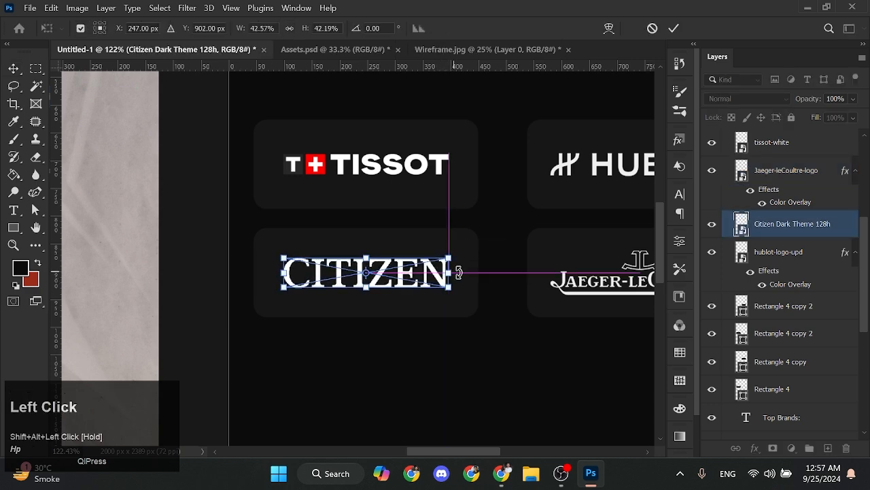
pyautogui.press('Return')
# Duplicate the Hublot and Jaeger-LeCoultre cards as a third column running off the artboard's right edge.
pyautogui.scroll(-5, 459, 275)
pyautogui.moveTo(546, 274); pyautogui.dragTo(437, 251)
pyautogui.scroll(5, 442, 235)
pyautogui.click(421, 208)
pyautogui.keyDown('shift'); pyautogui.click(422, 287); pyautogui.keyUp('shift')
pyautogui.scroll(-3, 423, 289)
pyautogui.moveTo(423, 289); pyautogui.dragTo(443, 360)
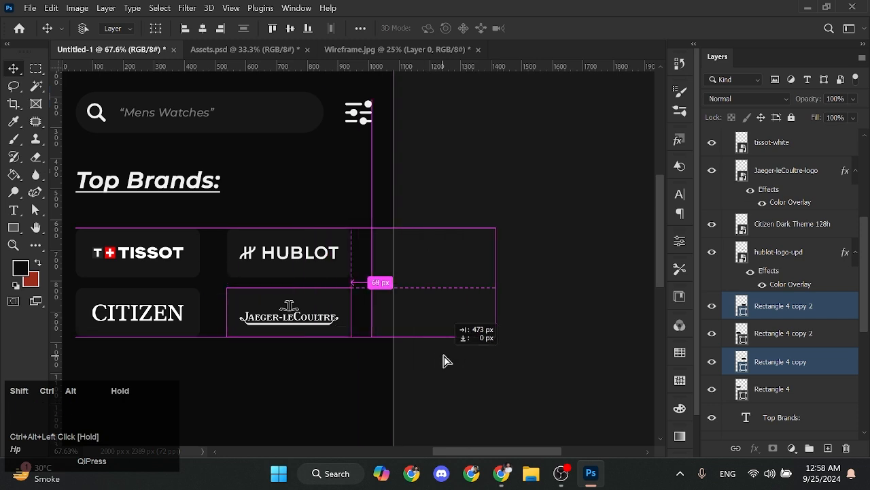
pyautogui.keyDown('ctrl'); pyautogui.keyDown('alt'); pyautogui.moveTo(446, 355); pyautogui.dragTo(447, 356); pyautogui.keyUp('alt'); pyautogui.keyUp('ctrl')
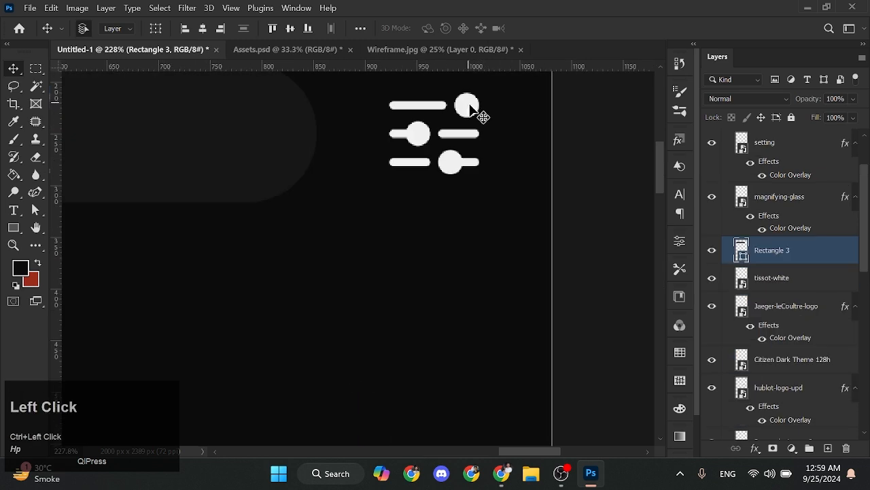
# Set the settings icon's Color Overlay to the accent green 97fe01.
pyautogui.click(469, 104)
pyautogui.click(472, 107)
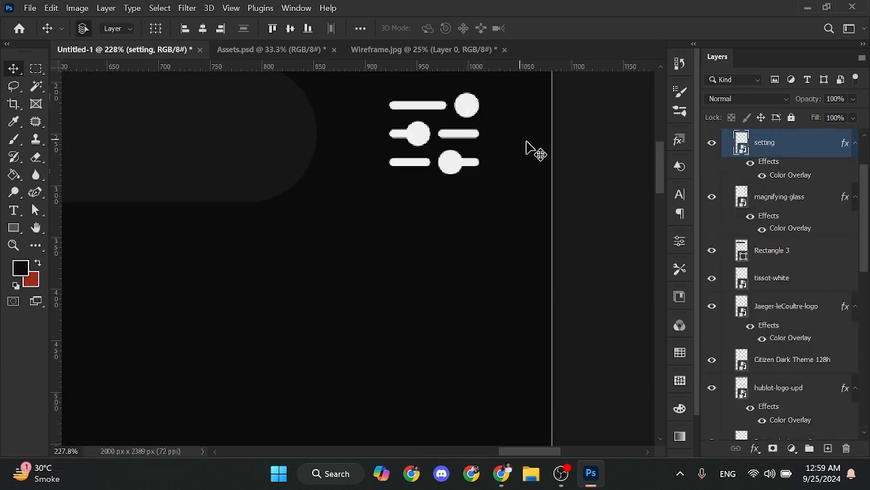
pyautogui.click(294, 52)
pyautogui.click(102, 52)
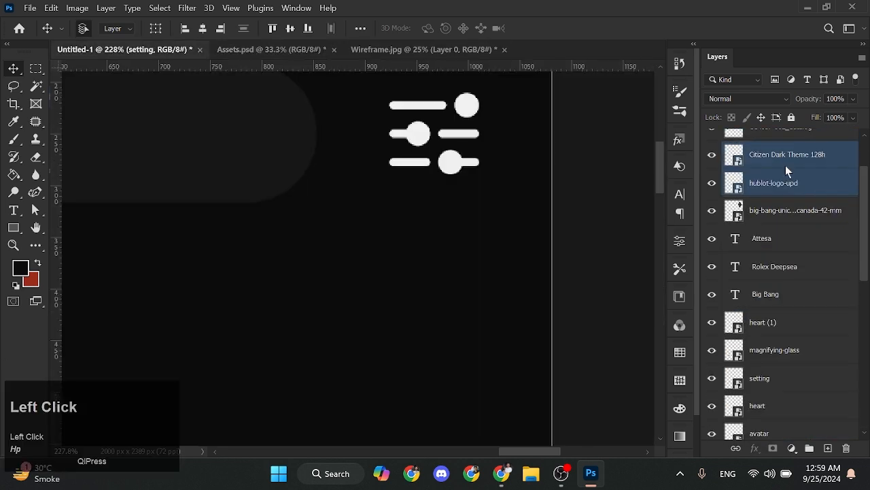
pyautogui.doubleClick(803, 178)
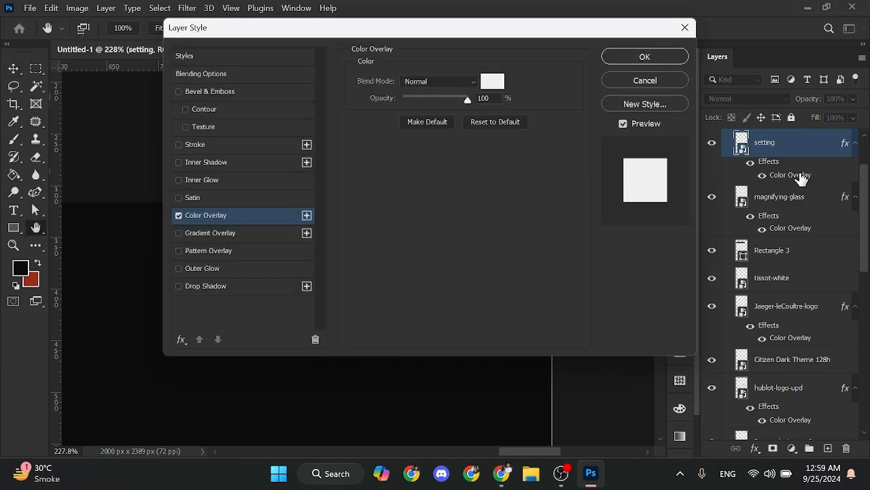
pyautogui.click(492, 81)
pyautogui.write('97fe01')
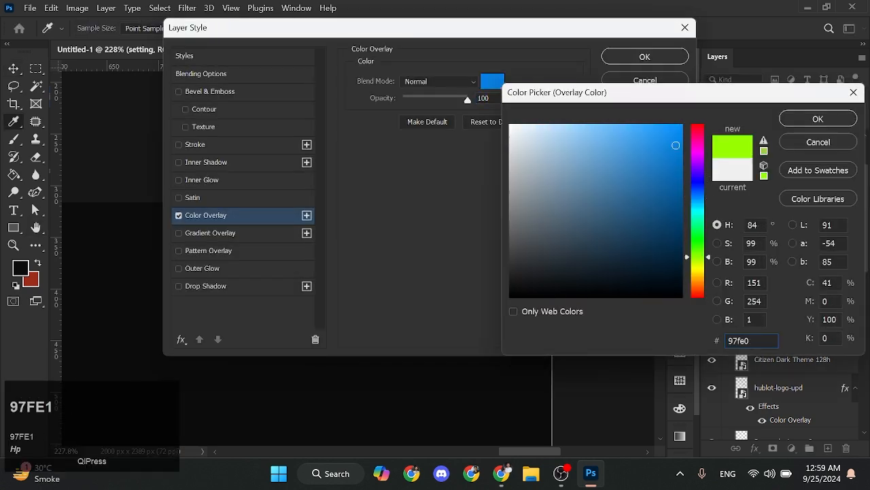
pyautogui.click(818, 119)
pyautogui.click(645, 57)
# Duplicate the Top Brands heading below the brand cards and change the copy's text to "Best Sellers:".
pyautogui.moveTo(418, 210); pyautogui.dragTo(324, 228)
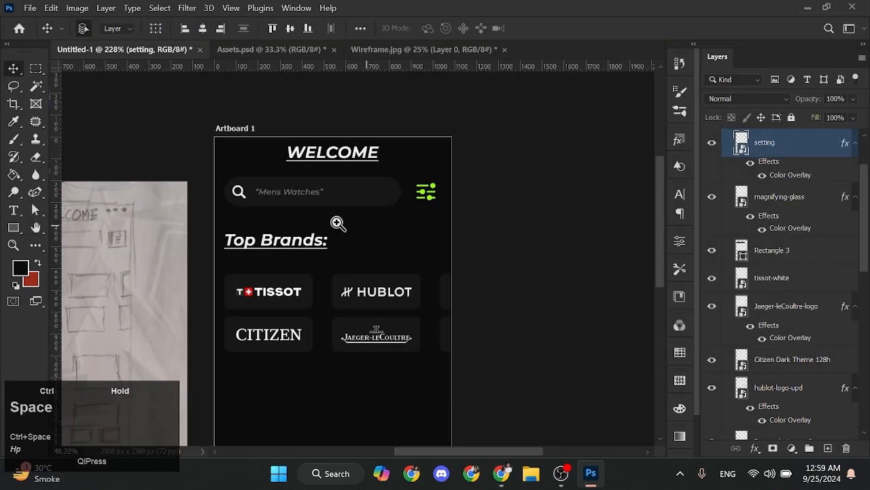
pyautogui.moveTo(345, 246); pyautogui.dragTo(352, 209)
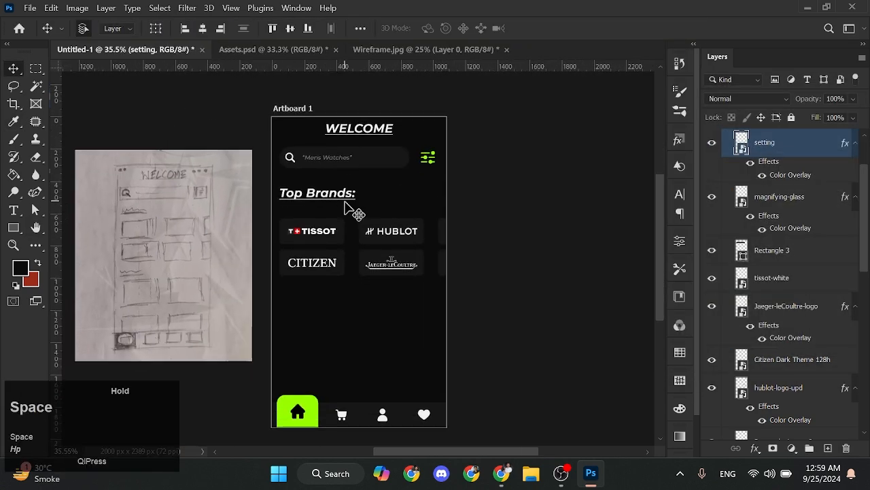
pyautogui.hotkey('ctrl', 'j')
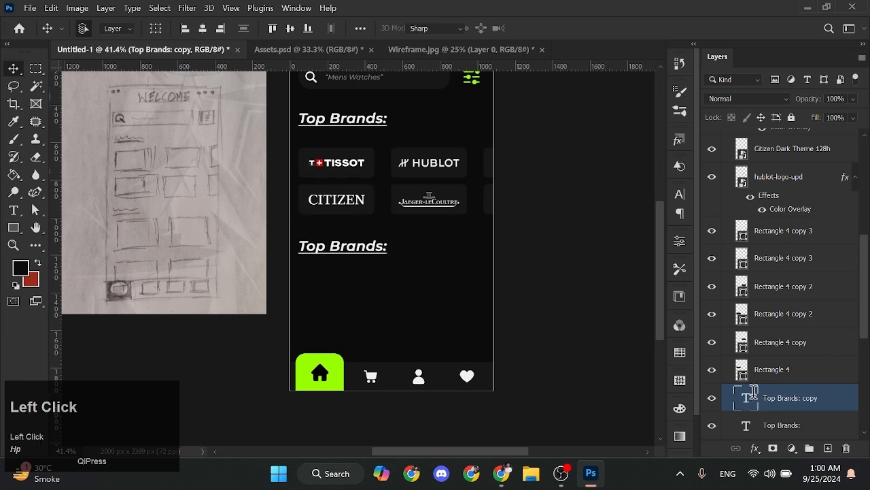
pyautogui.doubleClick(754, 393)
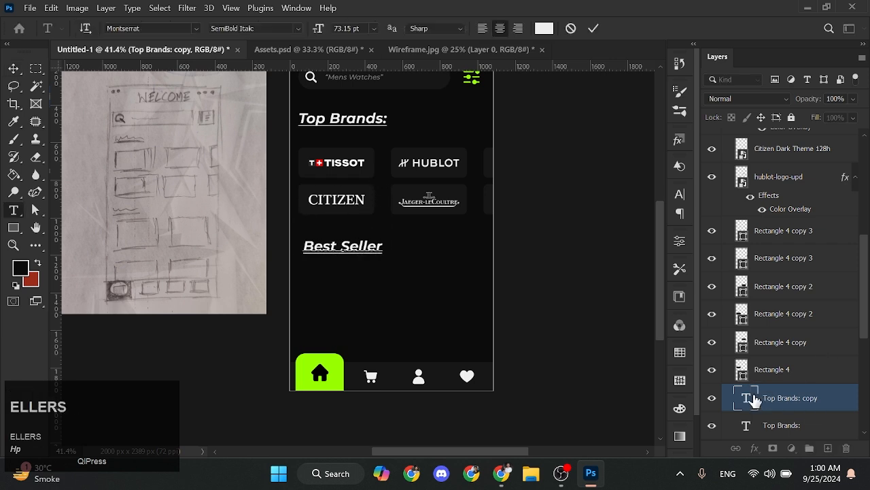
pyautogui.write(':')
pyautogui.click(13, 68)
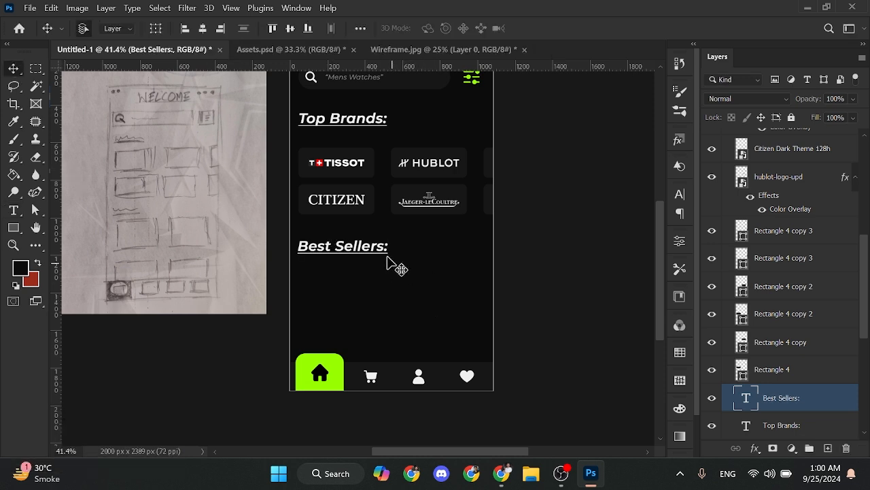
# Duplicate the Tissot card's rectangle and move the copy straight down below the Best Sellers heading.
pyautogui.keyDown('ctrl'); pyautogui.click(364, 175); pyautogui.keyUp('ctrl')
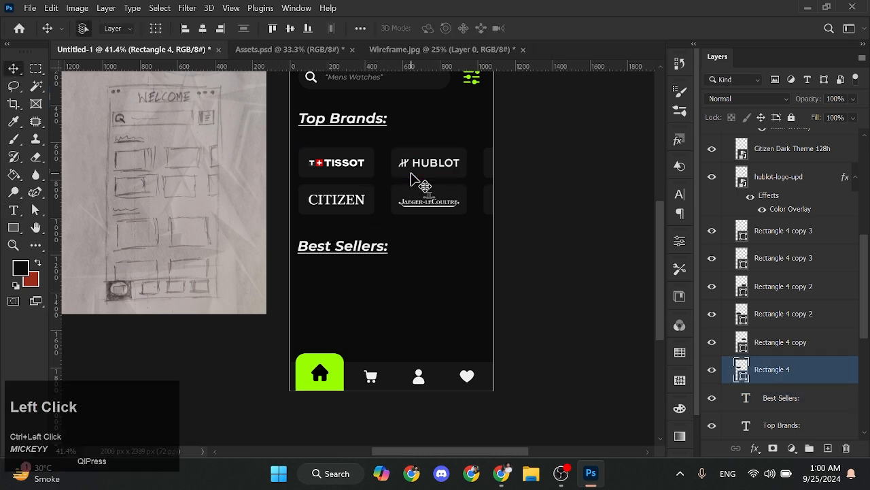
pyautogui.hotkey('shift', 'Down')
pyautogui.hotkey('shift', 'Down')
pyautogui.hotkey('shift', 'Down')
pyautogui.hotkey('shift', 'Down')
pyautogui.hotkey('shift', 'Down')
pyautogui.hotkey('shift', 'Down')
pyautogui.hotkey('shift', 'Down')
pyautogui.hotkey('shift', 'Down')
pyautogui.hotkey('shift', 'Down')
pyautogui.hotkey('shift', 'Down')
pyautogui.hotkey('shift', 'Down')
pyautogui.hotkey('shift', 'Down')
pyautogui.hotkey('shift', 'Down')
pyautogui.hotkey('shift', 'Down')
pyautogui.hotkey('shift', 'Down')
pyautogui.hotkey('shift', 'Down')
pyautogui.hotkey('shift', 'Down')
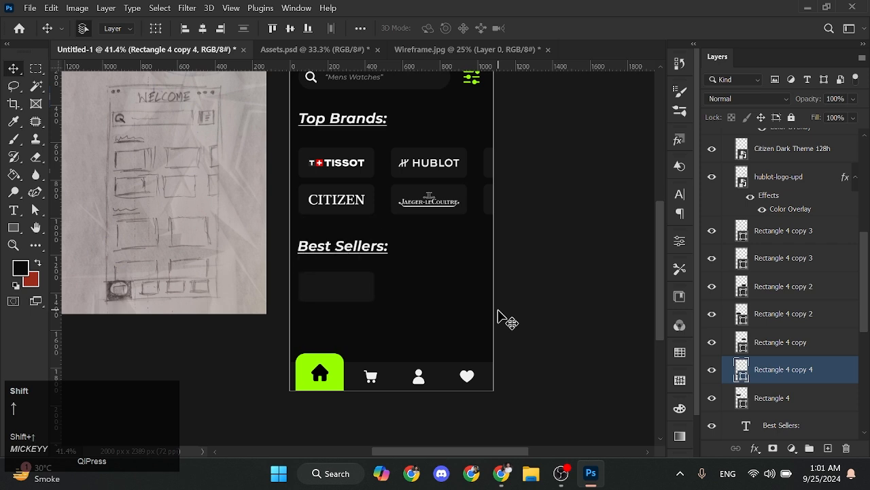
# Select all the brand cards with their logos and move them up closer to the Top Brands heading.
pyautogui.moveTo(308, 185); pyautogui.dragTo(294, 138)
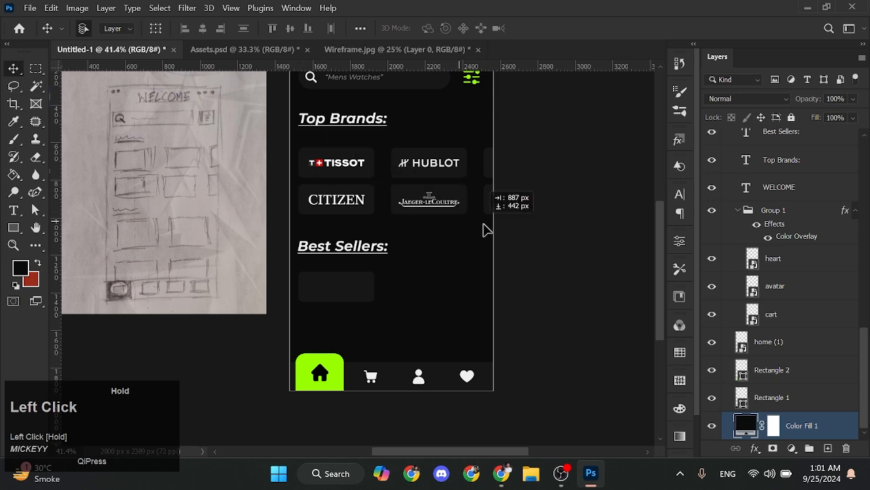
pyautogui.moveTo(484, 225); pyautogui.dragTo(485, 225)
pyautogui.moveTo(344, 190); pyautogui.dragTo(525, 225)
pyautogui.scroll(5, 769, 297)
pyautogui.hotkey('shift', 'Up')
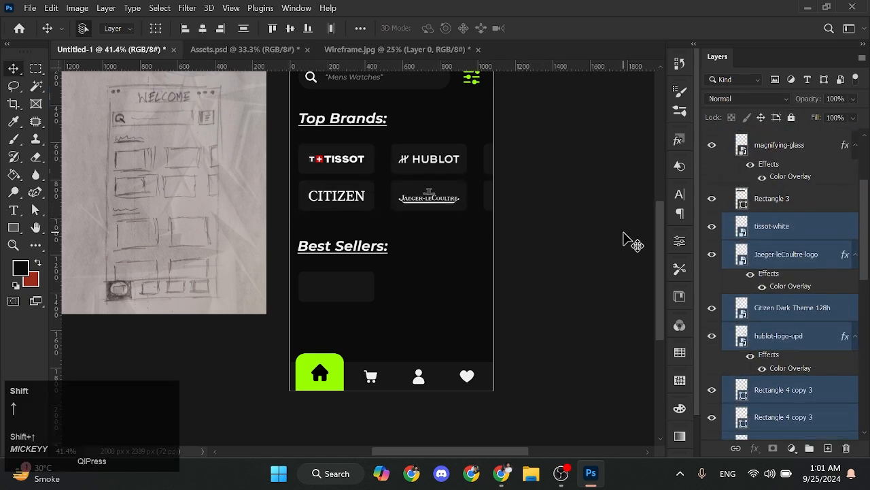
# Move the Best Sellers heading up towards the brand cards and bring the empty card up beneath it.
pyautogui.click(326, 258)
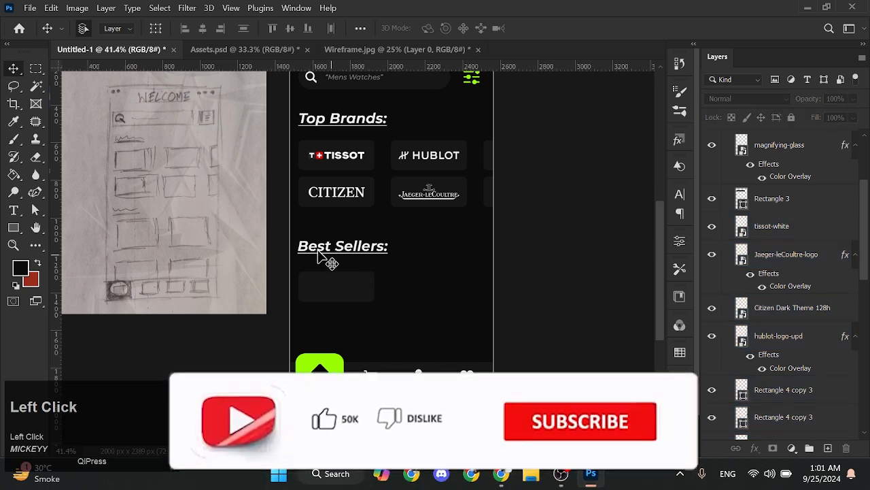
pyautogui.click(340, 252)
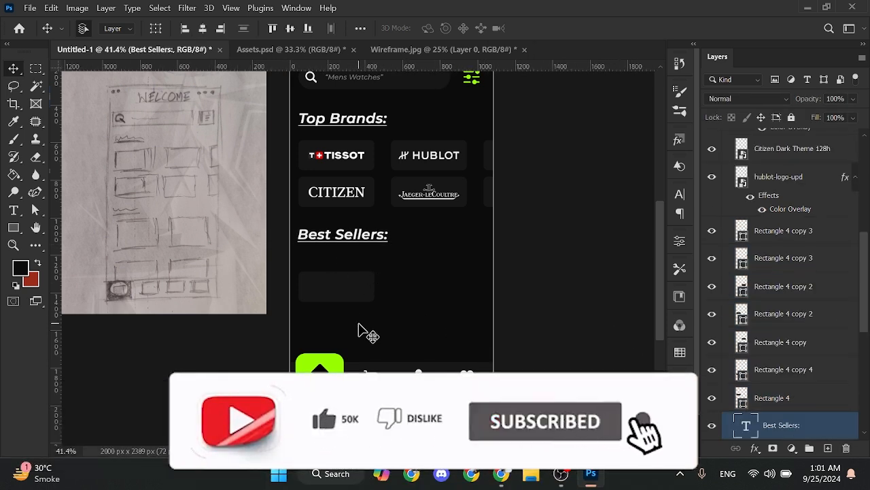
pyautogui.click(327, 293)
pyautogui.hotkey('shift', 'Up')
pyautogui.hotkey('shift', 'Up')
pyautogui.hotkey('shift', 'Up')
pyautogui.hotkey('shift', 'Up')
pyautogui.hotkey('shift', 'Up')
pyautogui.hotkey('shift', 'Up')
pyautogui.hotkey('shift', 'Up')
pyautogui.hotkey('shift', 'Up')
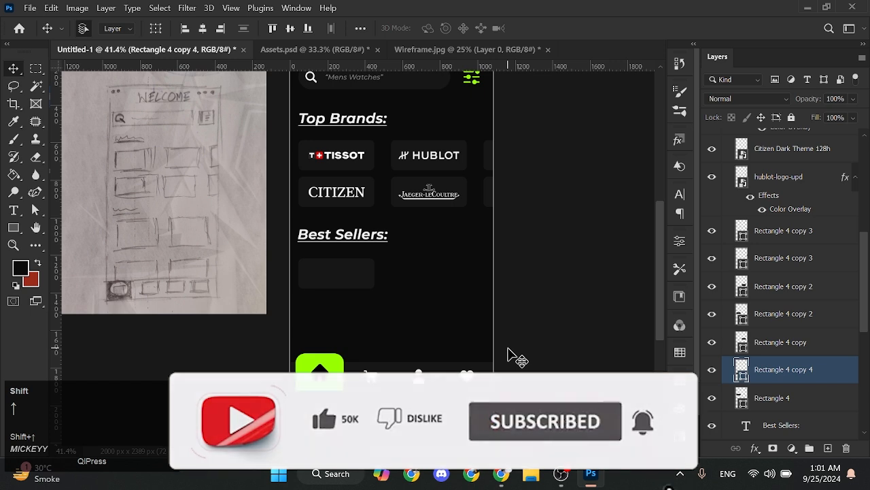
# Stretch the Best Sellers card downward to about 405 by 306 px.
pyautogui.hotkey('ctrl', 't')
pyautogui.moveTo(337, 287)
pyautogui.mouseDown()
pyautogui.moveTo(338, 302)
pyautogui.moveTo(336, 294)
pyautogui.mouseUp()
pyautogui.hotkey('ctrl', 'z')
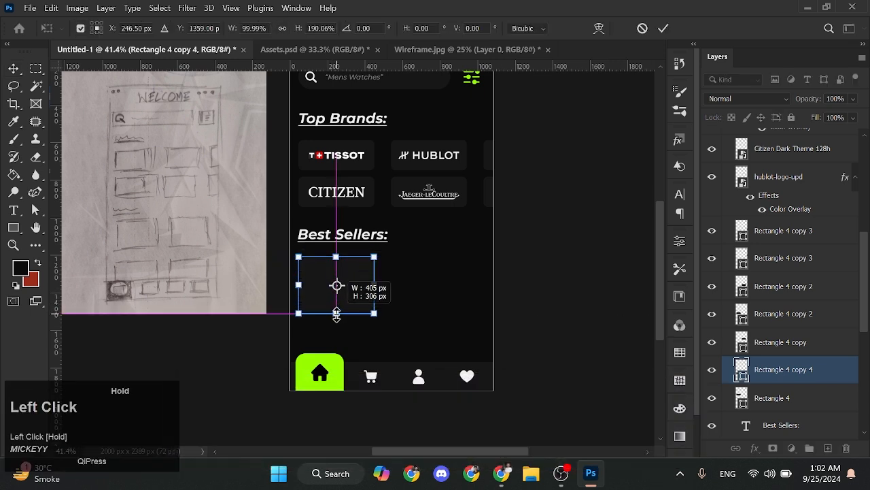
pyautogui.press('Return')
# Duplicate the Best Sellers card into a second column and nudge both cards inward from the artboard's side edges.
pyautogui.scroll(-1, 423, 281)
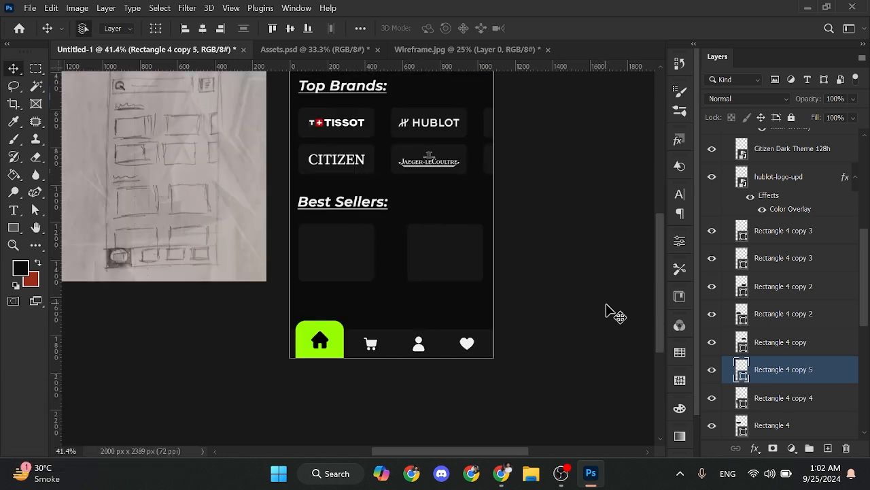
pyautogui.hotkey('shift', 'Right')
pyautogui.hotkey('shift', 'Left')
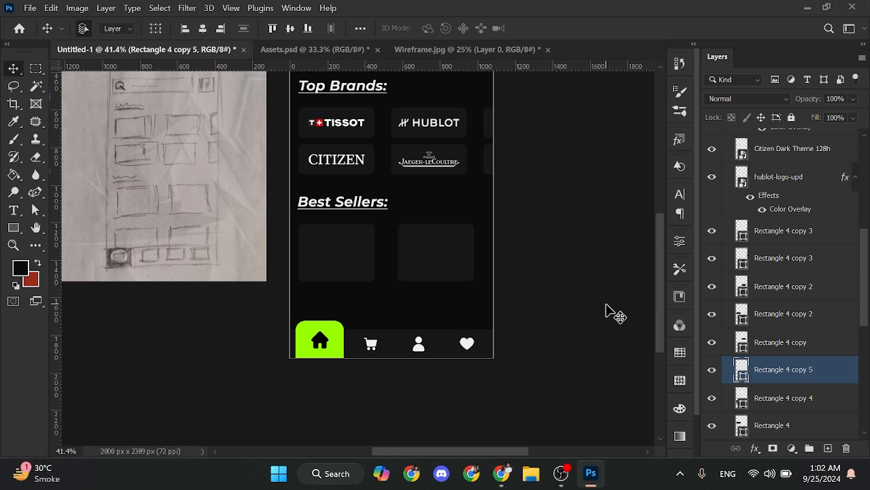
pyautogui.click(333, 250)
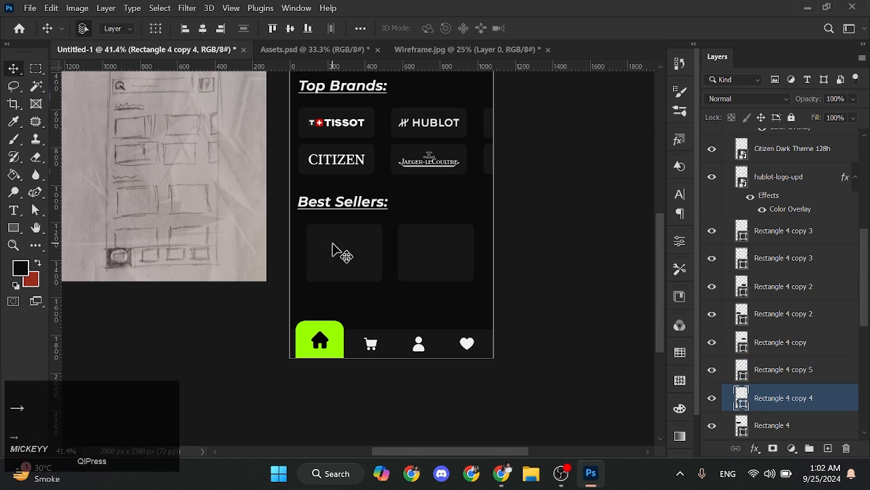
pyautogui.press('Right')
pyautogui.press('Right')
pyautogui.press('Right')
pyautogui.press('Right')
pyautogui.press('Right')
# Duplicate both Best Sellers cards as a second row below the first.
pyautogui.keyDown('ctrl'); pyautogui.click(445, 257); pyautogui.keyUp('ctrl')
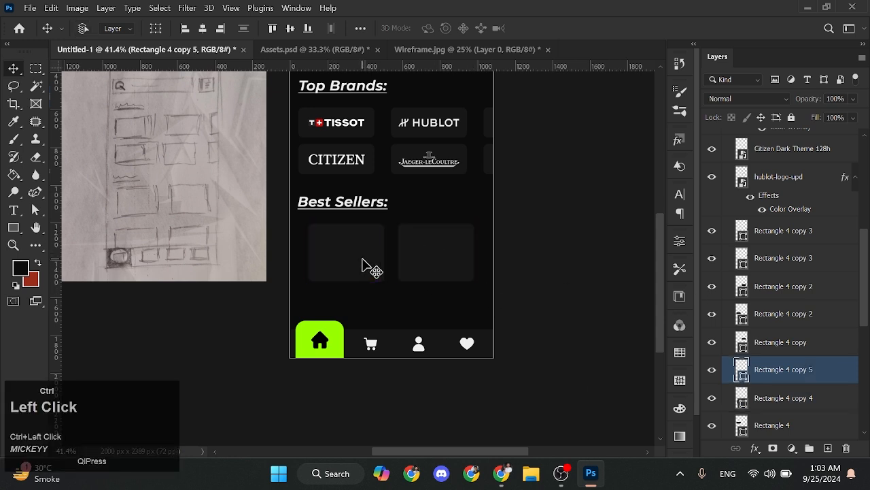
pyautogui.keyDown('shift'); pyautogui.click(365, 264); pyautogui.keyUp('shift')
pyautogui.hotkey('shift', 'Down')
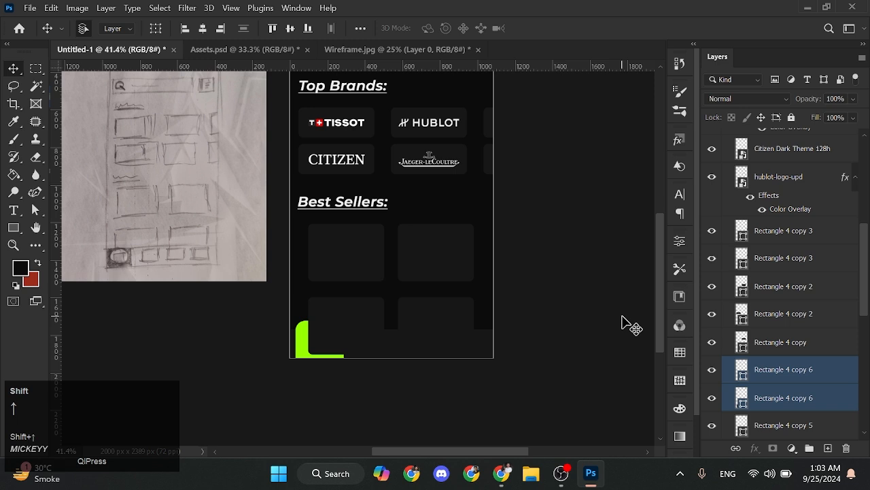
# Move the second-row card layers beneath the navigation bar layers, just above Color Fill 1.
pyautogui.moveTo(864, 249); pyautogui.dragTo(863, 292)
pyautogui.moveTo(832, 252); pyautogui.dragTo(821, 437)
pyautogui.moveTo(864, 299); pyautogui.dragTo(864, 363)
pyautogui.moveTo(818, 201); pyautogui.dragTo(802, 404)
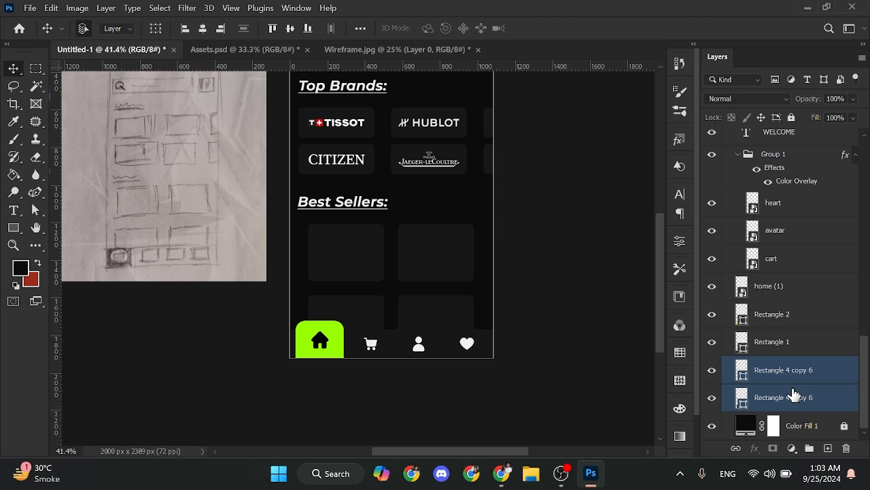
# Bring the gold blue-dial watch from Assets.psd into the app design and clip it to the first Best Sellers card.
pyautogui.click(241, 49)
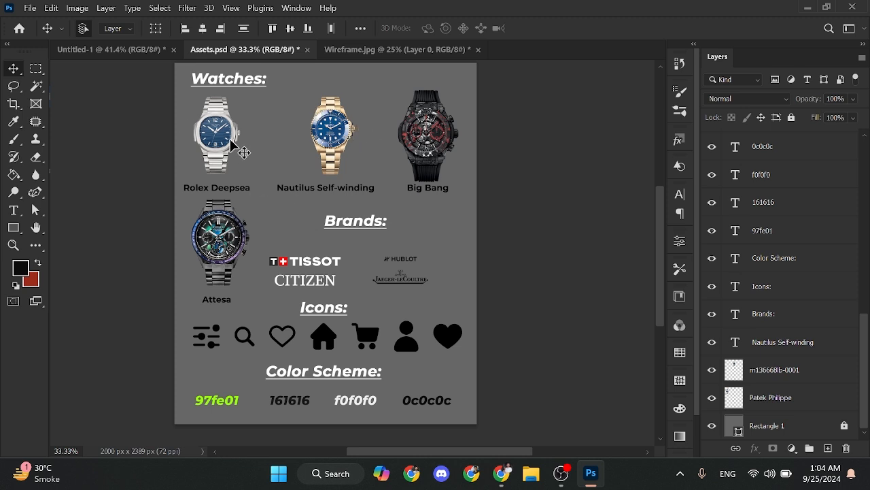
pyautogui.moveTo(256, 138); pyautogui.dragTo(401, 333)
pyautogui.click(386, 337)
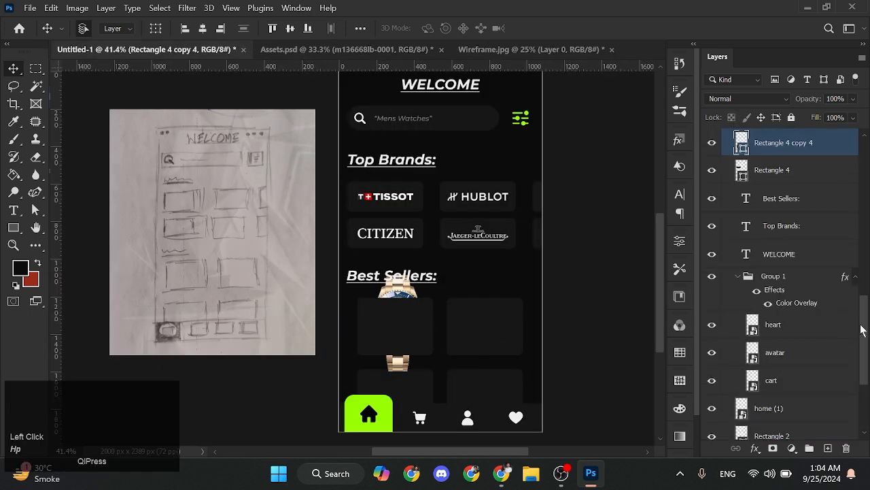
pyautogui.click(412, 292)
pyautogui.moveTo(836, 425); pyautogui.dragTo(802, 182)
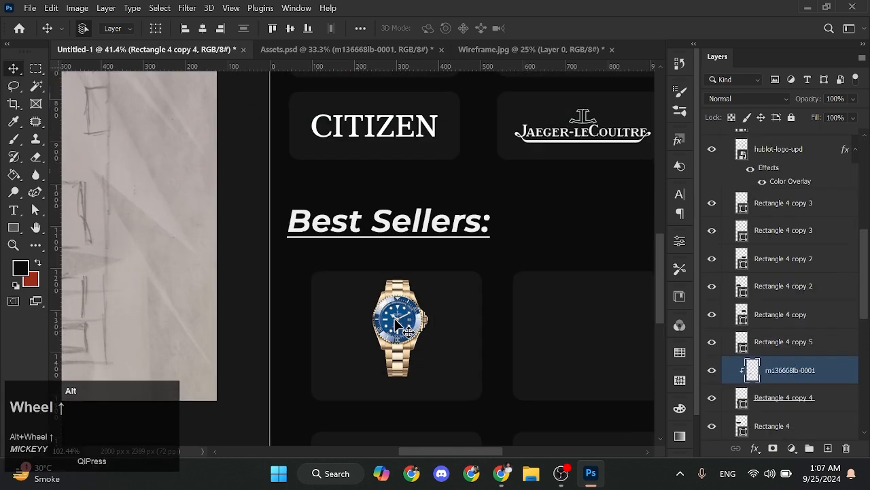
# Enlarge the gold watch and shift it up within the first Best Sellers card.
pyautogui.hotkey('ctrl', 't')
pyautogui.moveTo(363, 280); pyautogui.dragTo(364, 251)
pyautogui.click(183, 294)
pyautogui.click(183, 293)
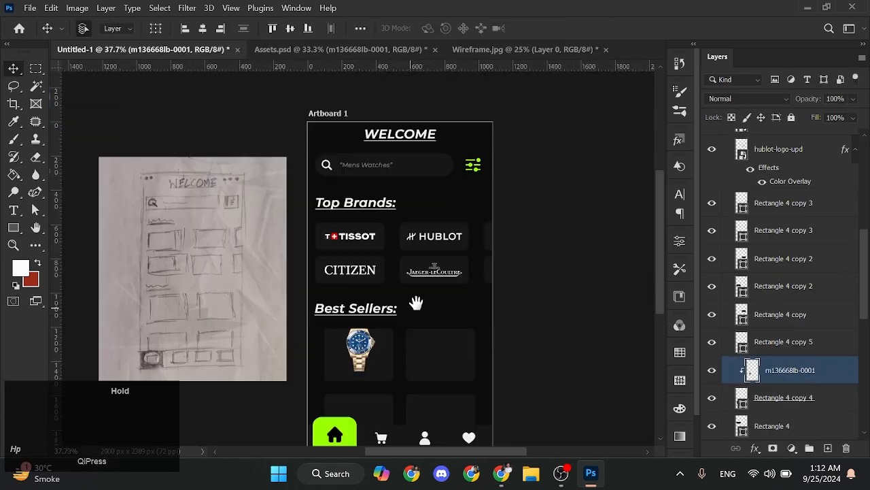
# Select the Top Brands and Best Sellers headings and scale both down together.
pyautogui.scroll(3, 408, 302)
pyautogui.click(372, 204)
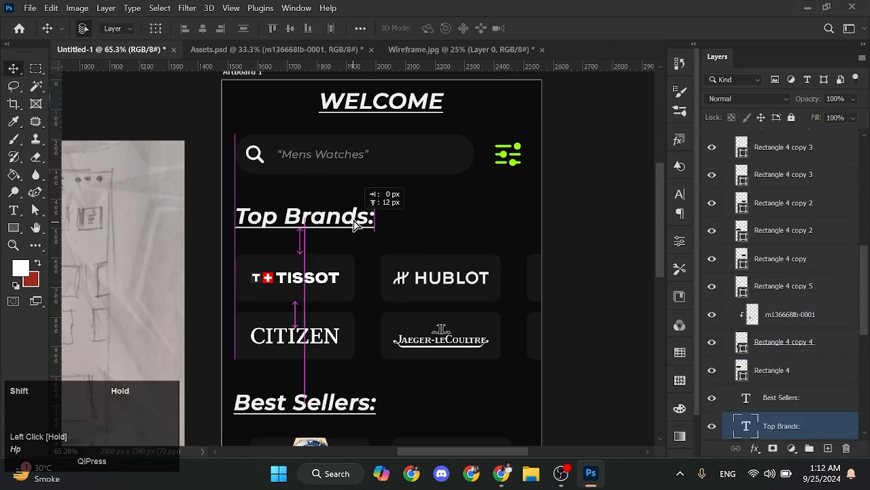
pyautogui.keyDown('shift'); pyautogui.click(340, 399); pyautogui.keyUp('shift')
pyautogui.hotkey('ctrl', 't')
pyautogui.moveTo(374, 309); pyautogui.dragTo(321, 309)
pyautogui.press('Return')
# Move the Top Brands heading and the brand cards with their logos up towards the search bar.
pyautogui.moveTo(307, 242); pyautogui.dragTo(308, 201)
pyautogui.moveTo(236, 241); pyautogui.dragTo(512, 313)
pyautogui.scroll(3, 285, 210)
pyautogui.moveTo(286, 210); pyautogui.dragTo(286, 249)
pyautogui.click(302, 256)
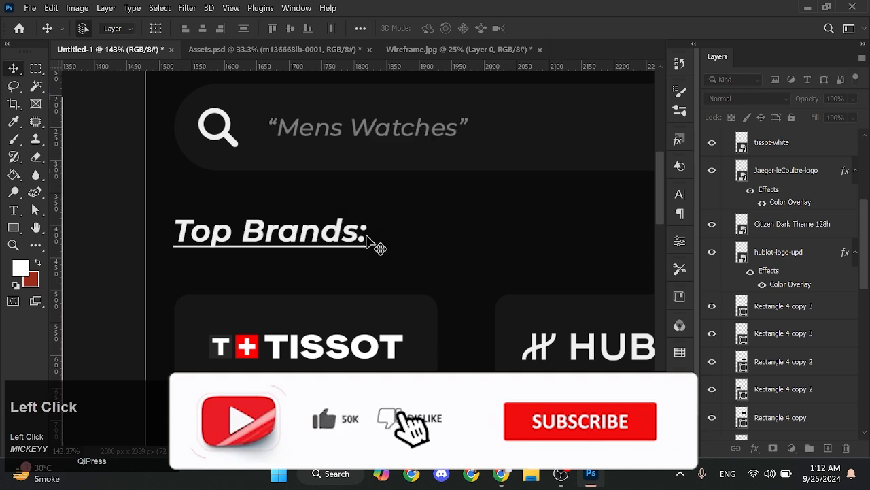
# Check the Top Brands heading's placement and move the Best Sellers heading straight up closer to the brand cards.
pyautogui.click(351, 244)
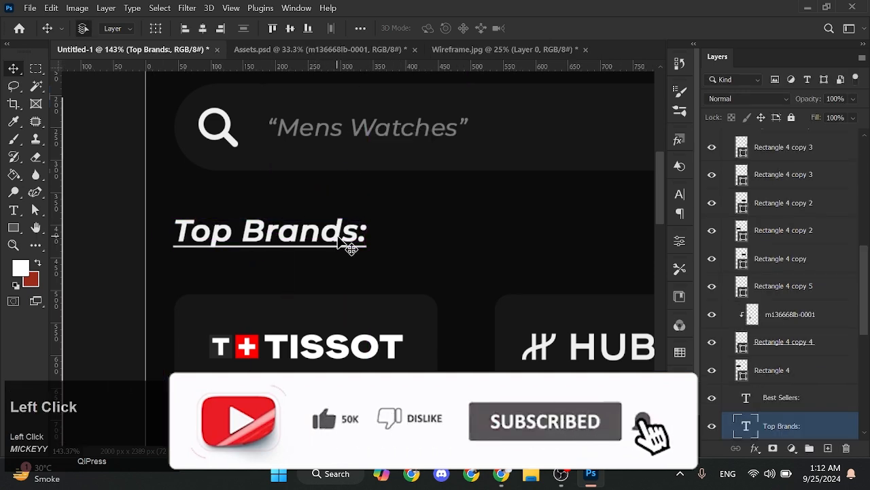
pyautogui.scroll(-3, 346, 243)
pyautogui.scroll(3, 340, 299)
pyautogui.click(341, 269)
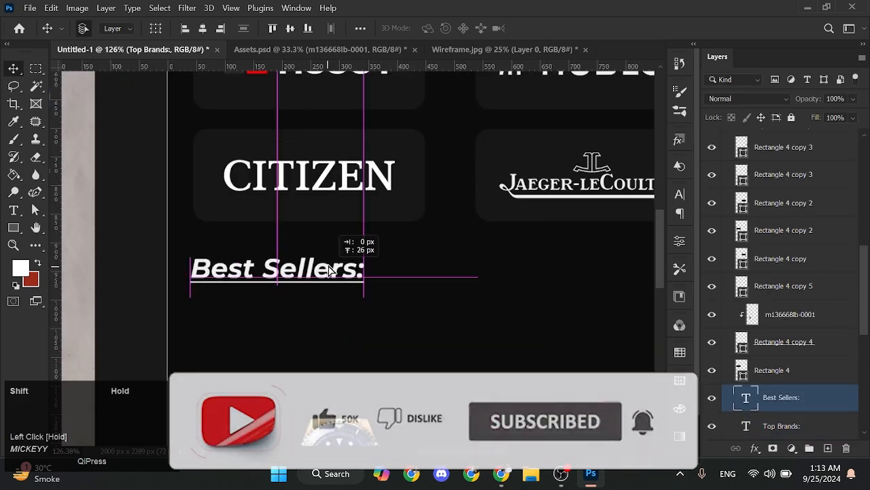
# Release the gold watch layer from its clipping mask on the first Best Sellers card.
pyautogui.scroll(-3, 341, 271)
pyautogui.scroll(2, 319, 285)
pyautogui.click(301, 238)
pyautogui.hotkey('ctrl', 't')
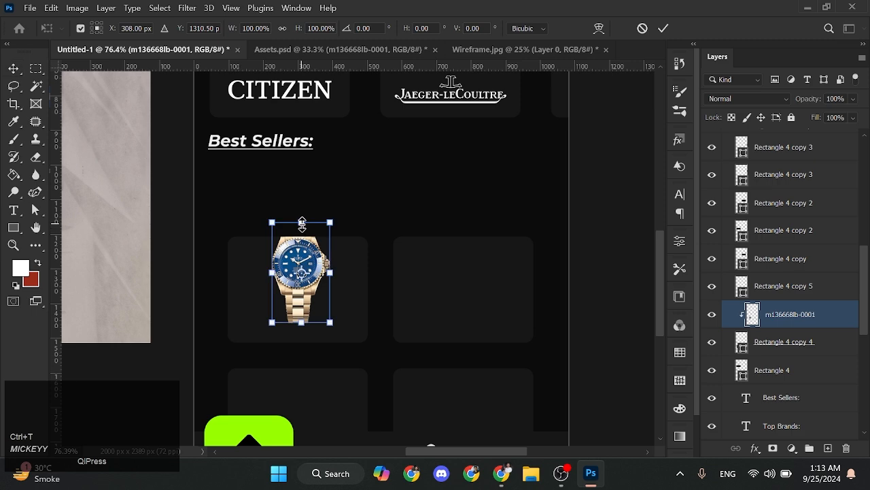
pyautogui.press('Return')
pyautogui.keyDown('alt'); pyautogui.click(791, 338); pyautogui.keyUp('alt')
pyautogui.click(792, 338)
pyautogui.scroll(-4, 584, 292)
pyautogui.hotkey('ctrl', 'z')
# Move the first row of Best Sellers cards and the gold watch up closer to the Best Sellers heading.
pyautogui.moveTo(575, 289); pyautogui.dragTo(390, 303)
pyautogui.scroll(1, 469, 292)
pyautogui.moveTo(470, 292); pyautogui.dragTo(408, 319)
pyautogui.moveTo(216, 226); pyautogui.dragTo(447, 341)
pyautogui.moveTo(447, 341); pyautogui.dragTo(447, 283)
pyautogui.click(280, 231)
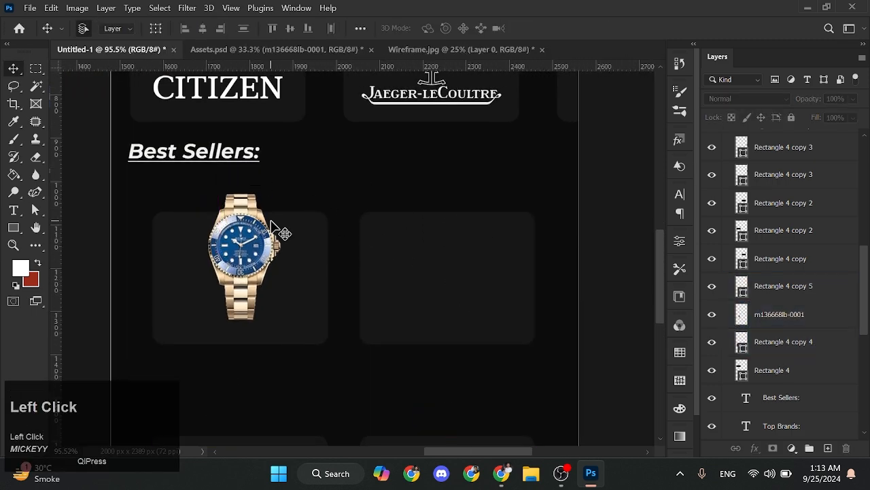
# Enlarge the gold watch proportionally and position it on the first Best Sellers card.
pyautogui.scroll(2, 280, 232)
pyautogui.hotkey('ctrl', 't')
pyautogui.moveTo(249, 213); pyautogui.dragTo(252, 192)
pyautogui.scroll(-3, 257, 250)
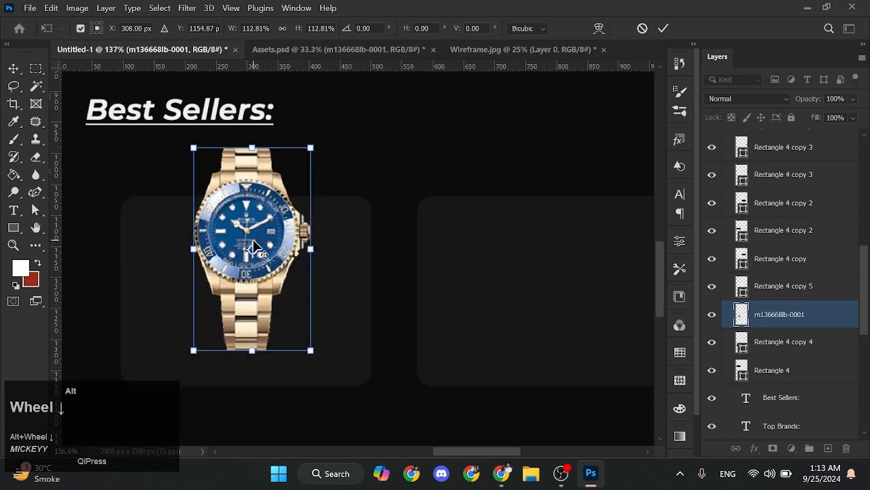
pyautogui.moveTo(260, 256); pyautogui.dragTo(275, 275)
pyautogui.hotkey('ctrl', 'z')
pyautogui.hotkey('ctrl', 'z')
pyautogui.hotkey('ctrl', 'z')
pyautogui.hotkey('ctrl', 'z')
pyautogui.hotkey('ctrl', 'shift', 'z')
pyautogui.moveTo(252, 170); pyautogui.dragTo(254, 155)
pyautogui.press('Return')
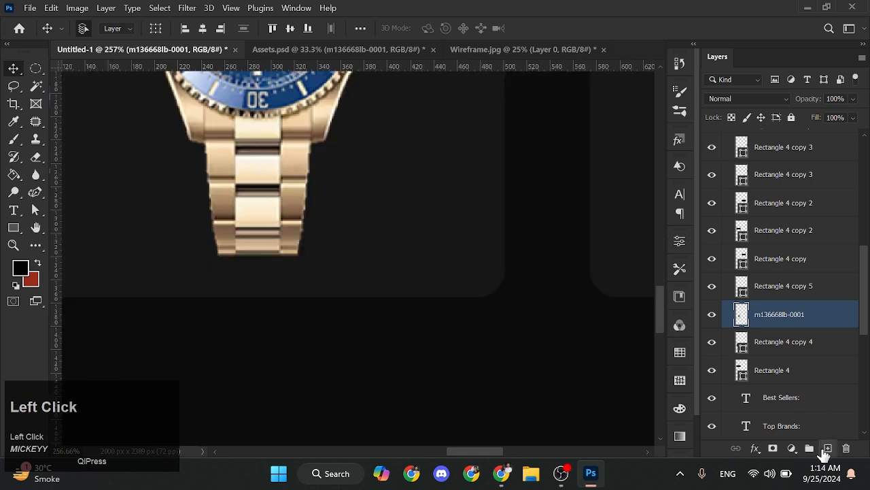
# On a new layer, fill an ellipse about 105 by 21 px with black at the strap's lower end and place it behind the watch.
pyautogui.click(828, 449)
pyautogui.press('m')
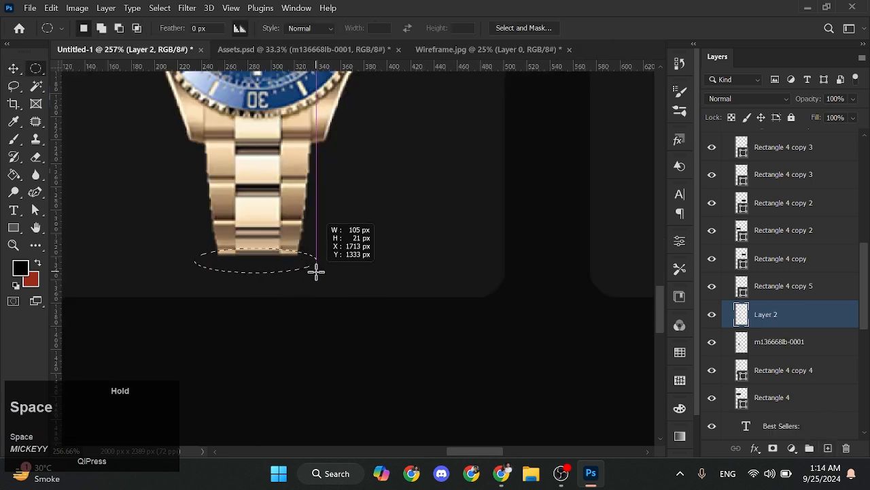
pyautogui.hotkey('alt', 'BackSpace')
pyautogui.press('v')
pyautogui.hotkey('ctrl', 'd')
pyautogui.click(274, 231)
pyautogui.moveTo(766, 315); pyautogui.dragTo(766, 353)
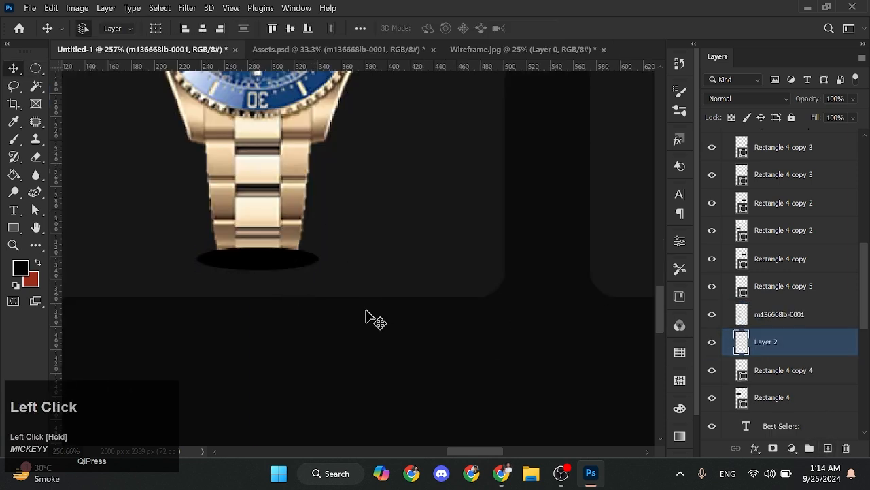
# Soften the black ellipse with a small-radius Gaussian Blur to make a shadow under the watch.
pyautogui.click(187, 8)
pyautogui.moveTo(231, 167)
pyautogui.click(382, 220)
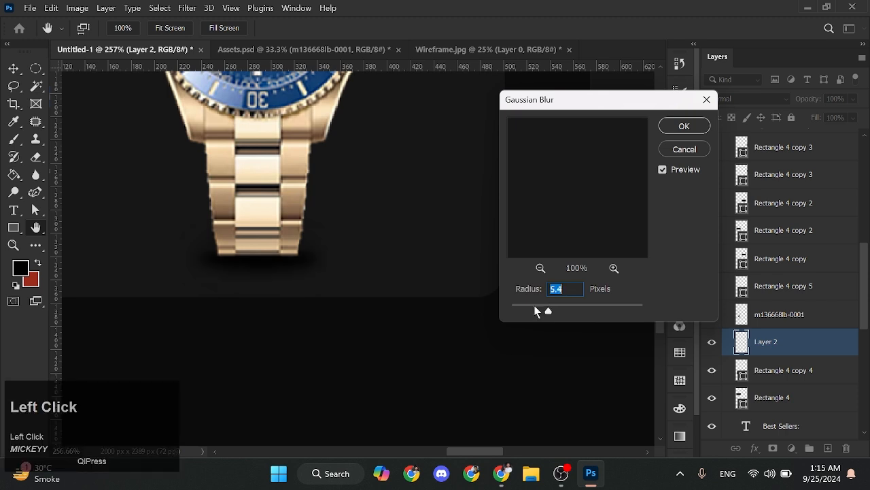
pyautogui.click(675, 129)
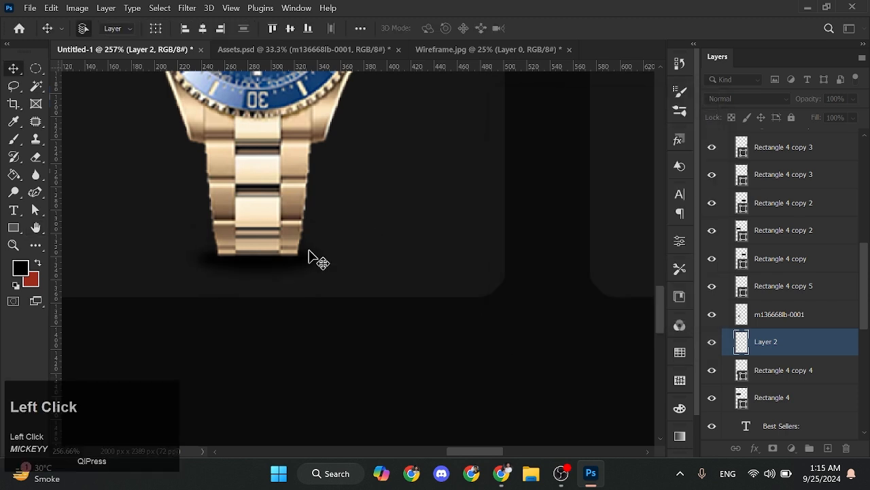
# Try widening the gold watch's shadow slightly, and set its layer opacity to 50%.
pyautogui.hotkey('ctrl', 't')
pyautogui.moveTo(335, 259)
pyautogui.mouseDown()
pyautogui.moveTo(371, 259)
pyautogui.moveTo(345, 263)
pyautogui.mouseUp()
pyautogui.hotkey('ctrl', 'z')
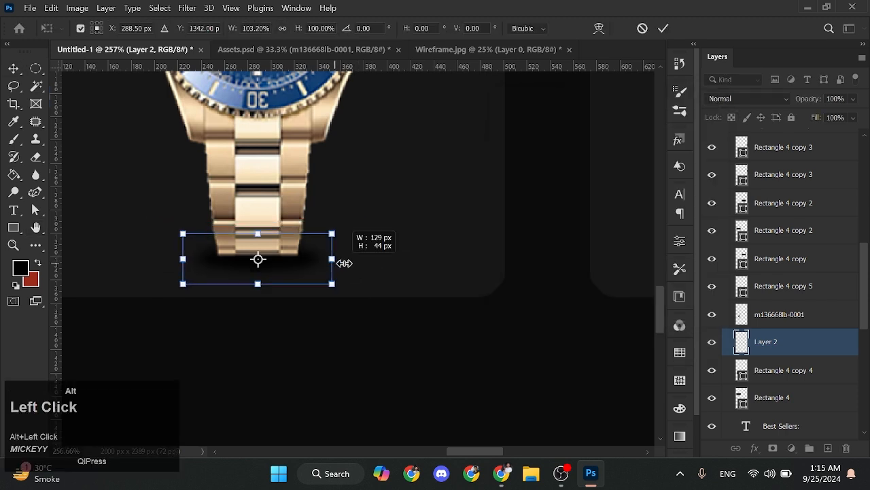
pyautogui.press('Return')
pyautogui.scroll(-5, 330, 256)
pyautogui.click(842, 101)
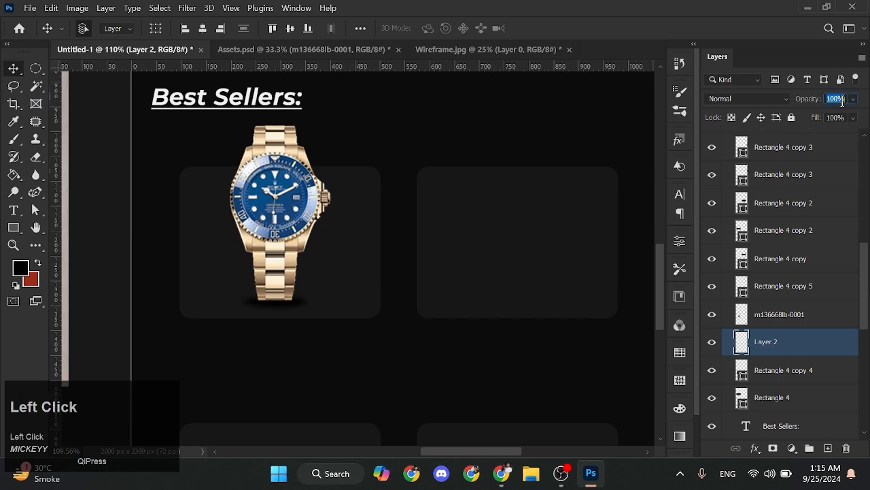
# Scale the Top Brands and Best Sellers headings down together proportionally.
pyautogui.scroll(-3, 402, 256)
pyautogui.moveTo(431, 248); pyautogui.dragTo(354, 387)
pyautogui.scroll(1, 353, 340)
pyautogui.click(207, 127)
pyautogui.keyDown('shift'); pyautogui.click(230, 298); pyautogui.keyUp('shift')
pyautogui.hotkey('ctrl', 't')
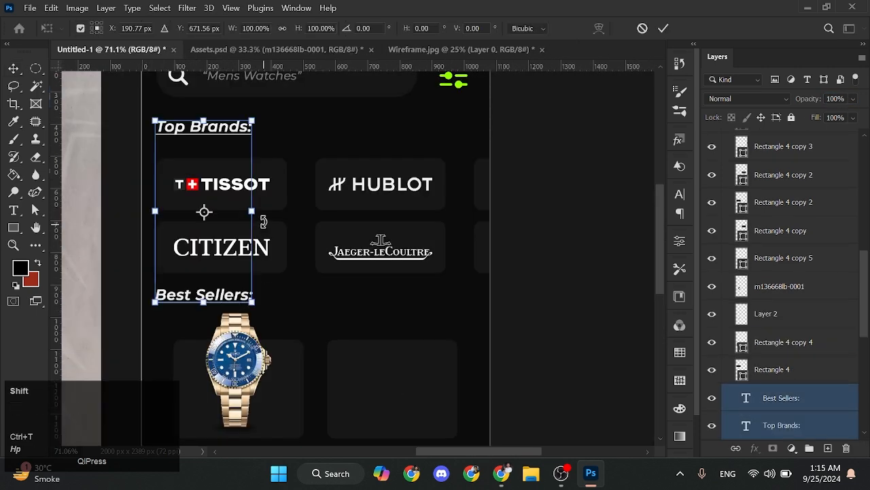
pyautogui.moveTo(253, 212); pyautogui.dragTo(258, 160)
pyautogui.press('Return')
pyautogui.scroll(5, 259, 196)
pyautogui.hotkey('ctrl', 'z')
# Move the Top Brands cards up and place the Top Brands heading midway between the search bar and the cards.
pyautogui.click(292, 185)
pyautogui.click(250, 197)
pyautogui.scroll(-3, 250, 198)
pyautogui.moveTo(306, 218); pyautogui.dragTo(258, 215)
pyautogui.moveTo(171, 205); pyautogui.dragTo(513, 326)
pyautogui.moveTo(494, 340)
pyautogui.mouseDown()
pyautogui.moveTo(494, 316)
pyautogui.moveTo(495, 324)
pyautogui.mouseUp()
pyautogui.scroll(5, 167, 170)
pyautogui.keyDown('ctrl'); pyautogui.click(342, 247); pyautogui.keyUp('ctrl')
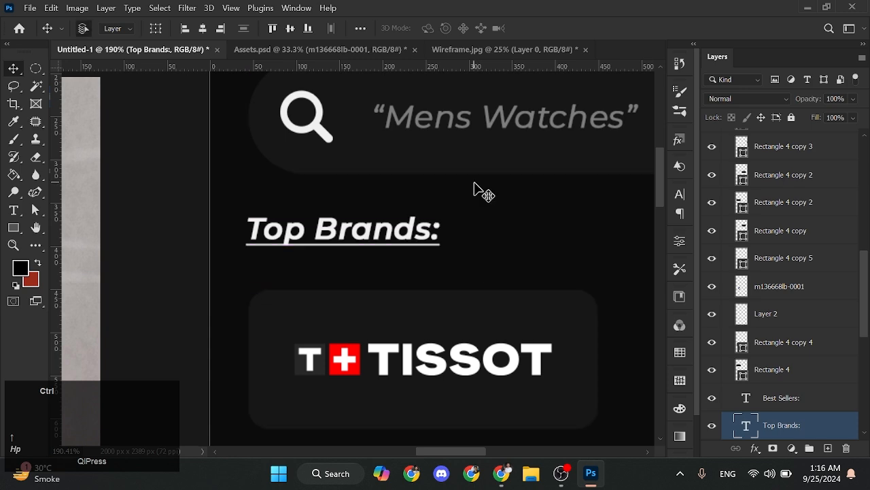
# Shift the Best Sellers heading slightly down and enlarge the gold watch proportionally to about 220 by 380 px.
pyautogui.scroll(-5, 418, 282)
pyautogui.moveTo(423, 283); pyautogui.dragTo(287, 169)
pyautogui.scroll(4, 247, 320)
pyautogui.moveTo(264, 328); pyautogui.dragTo(266, 236)
pyautogui.scroll(-6, 292, 258)
pyautogui.moveTo(340, 296); pyautogui.dragTo(290, 266)
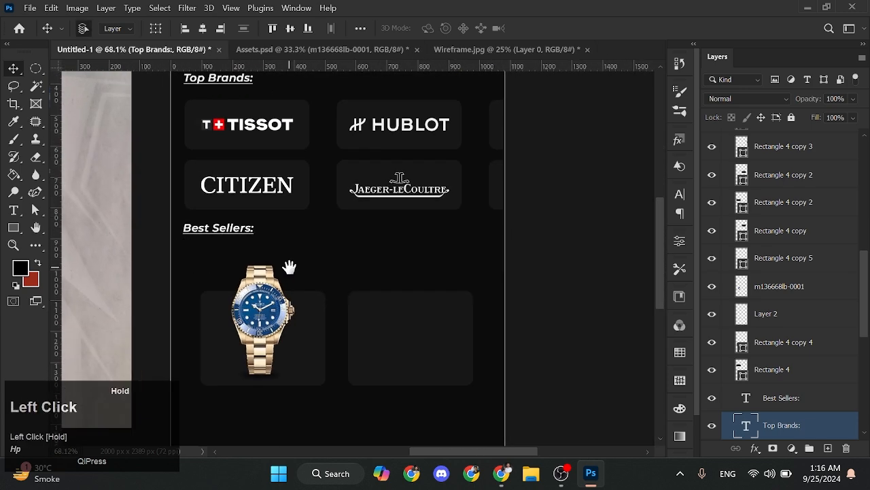
pyautogui.moveTo(241, 230); pyautogui.dragTo(241, 231)
pyautogui.moveTo(260, 264); pyautogui.dragTo(261, 255)
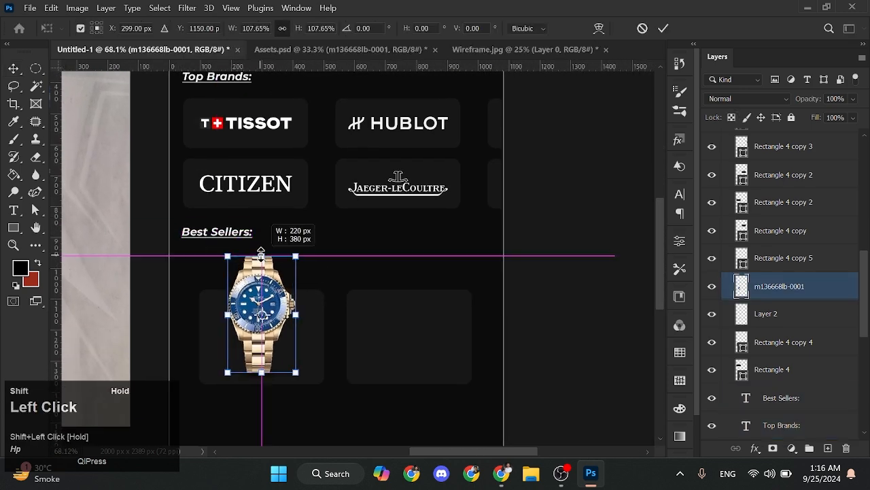
pyautogui.press('Return')
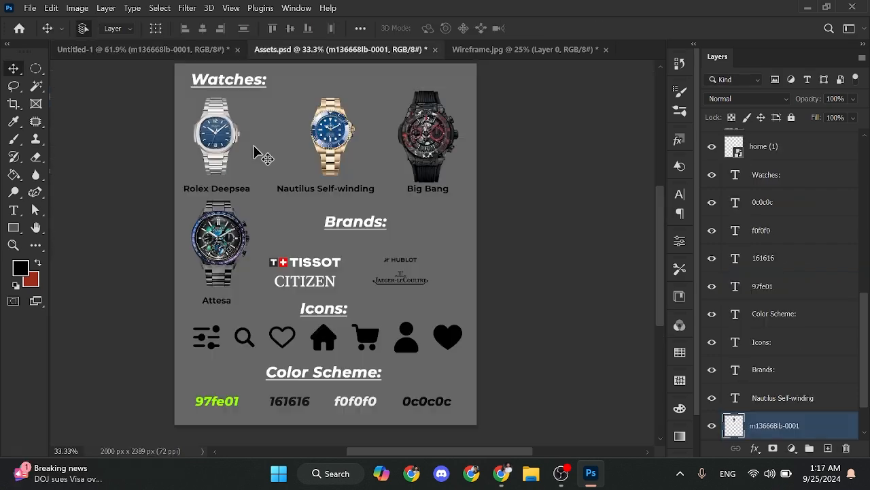
# Bring the silver Patek Philippe watch from Assets.psd onto the second Best Sellers card, with its layer above the card's layer.
pyautogui.moveTo(223, 133); pyautogui.dragTo(478, 242)
pyautogui.moveTo(816, 265); pyautogui.dragTo(828, 197)
pyautogui.hotkey('ctrl', 'z')
pyautogui.rightClick(839, 185)
pyautogui.click(719, 289)
pyautogui.hotkey('ctrl', 'z')
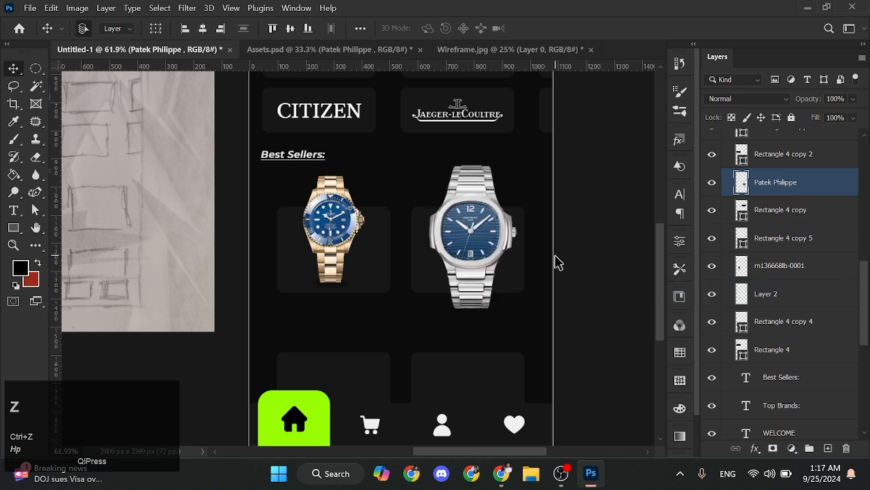
# Scale the silver watch down proportionally to match the gold watch's height and center it over the second card.
pyautogui.hotkey('ctrl', 't')
pyautogui.moveTo(515, 310); pyautogui.dragTo(504, 294)
pyautogui.moveTo(482, 260); pyautogui.dragTo(481, 249)
pyautogui.keyDown('alt'); pyautogui.keyDown('shift'); pyautogui.moveTo(504, 280); pyautogui.dragTo(505, 281); pyautogui.keyUp('shift'); pyautogui.keyUp('alt')
pyautogui.press('Return')
# Duplicate the gold watch's shadow and shift the copy horizontally beneath the silver watch.
pyautogui.keyDown('ctrl'); pyautogui.moveTo(437, 292); pyautogui.dragTo(358, 287); pyautogui.keyUp('ctrl')
pyautogui.keyDown('ctrl'); pyautogui.click(358, 287); pyautogui.keyUp('ctrl')
pyautogui.keyDown('ctrl'); pyautogui.click(227, 258); pyautogui.keyUp('ctrl')
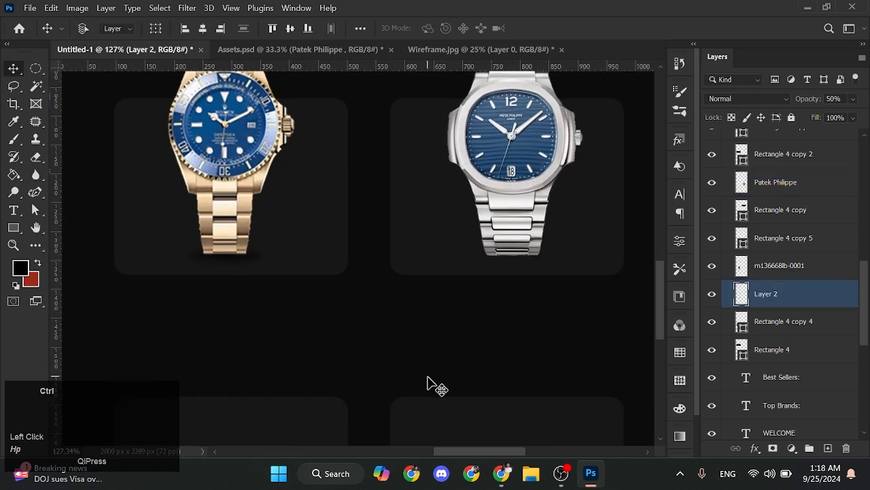
pyautogui.hotkey('ctrl', 'j')
pyautogui.hotkey('shift', 'Right')
pyautogui.hotkey('shift', 'Right')
pyautogui.hotkey('shift', 'Right')
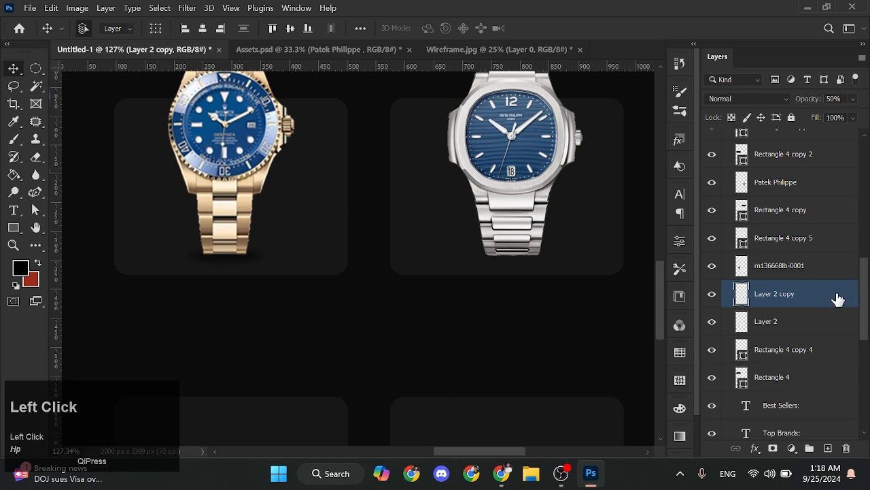
# Move the shadow copy's layer just above the Patek Philippe layer and select the silver watch together with its shadow.
pyautogui.moveTo(838, 300); pyautogui.dragTo(829, 168)
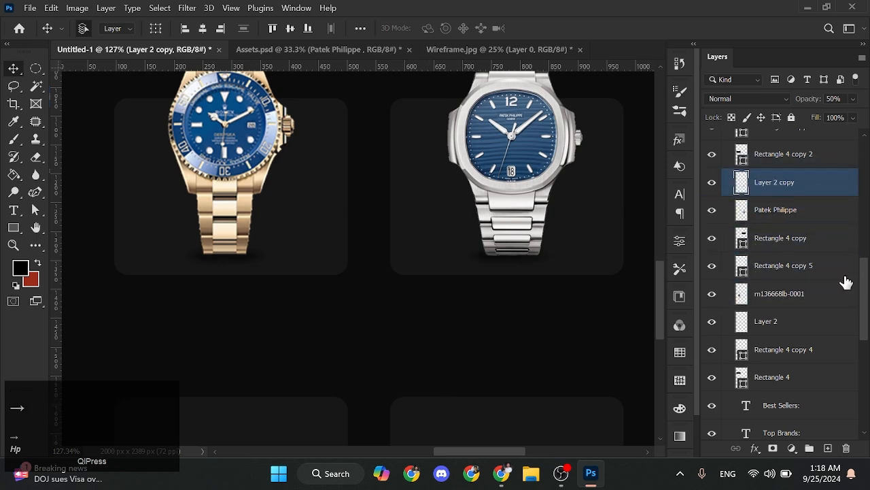
pyautogui.keyDown('ctrl'); pyautogui.moveTo(480, 299); pyautogui.dragTo(395, 278); pyautogui.keyUp('ctrl')
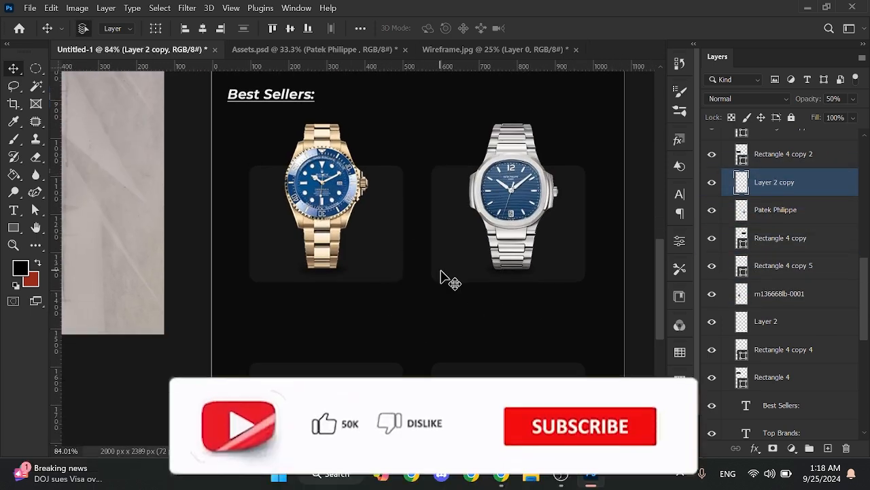
pyautogui.click(526, 154)
pyautogui.keyDown('shift'); pyautogui.click(512, 269); pyautogui.keyUp('shift')
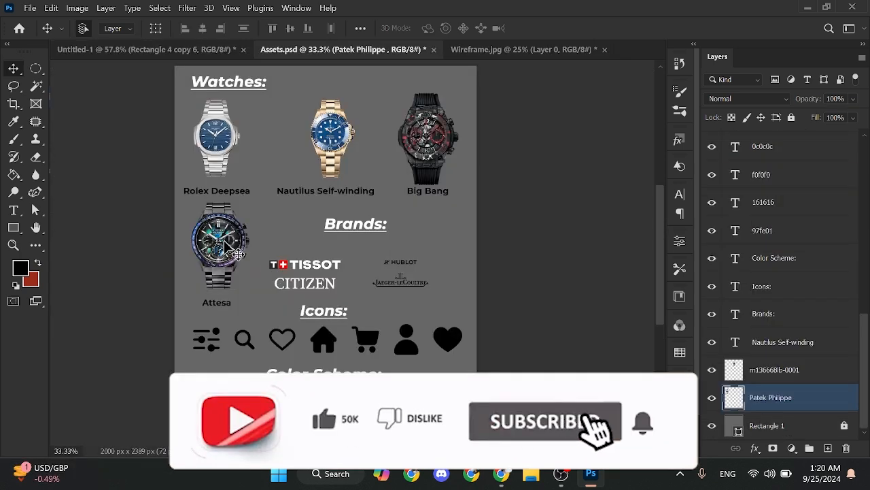
# Bring the Attesa watch from Assets.psd between the two Best Sellers watches and scale it down to match their height.
pyautogui.moveTo(233, 249); pyautogui.dragTo(400, 329)
pyautogui.hotkey('ctrl', 't')
pyautogui.hotkey('ctrl', 'z')
pyautogui.moveTo(378, 361); pyautogui.dragTo(436, 239)
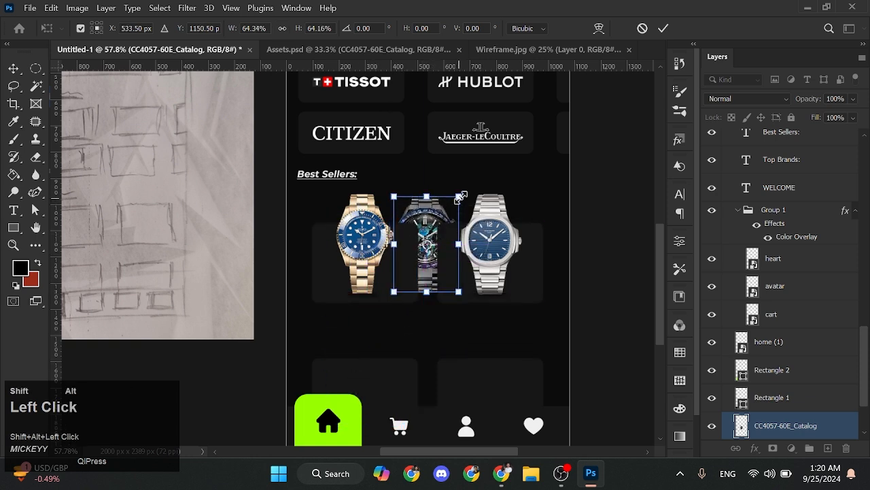
pyautogui.moveTo(461, 197); pyautogui.dragTo(462, 194)
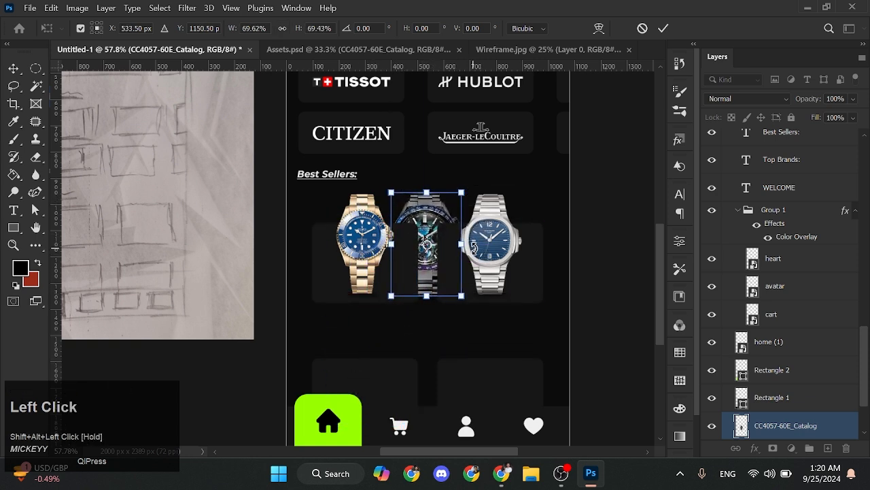
pyautogui.press('Return')
# Move the Attesa watch onto the first card of the second Best Sellers row and nudge it down into position.
pyautogui.moveTo(429, 217); pyautogui.dragTo(366, 340)
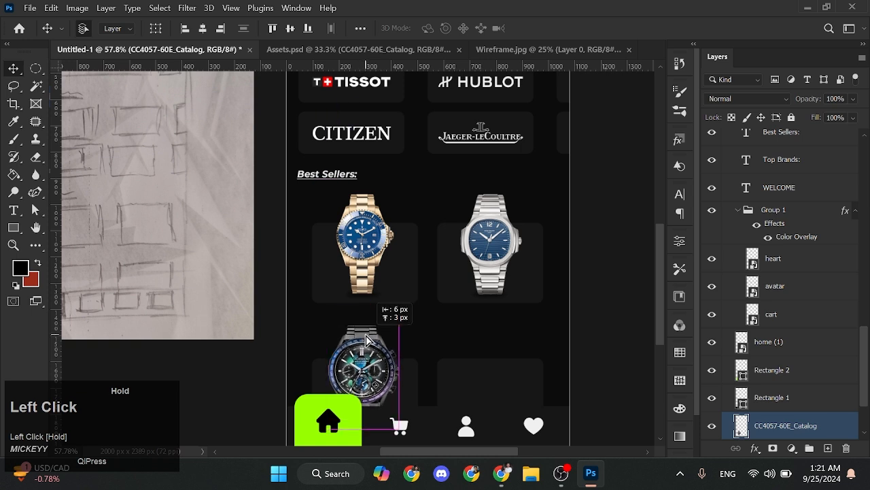
pyautogui.press('Right')
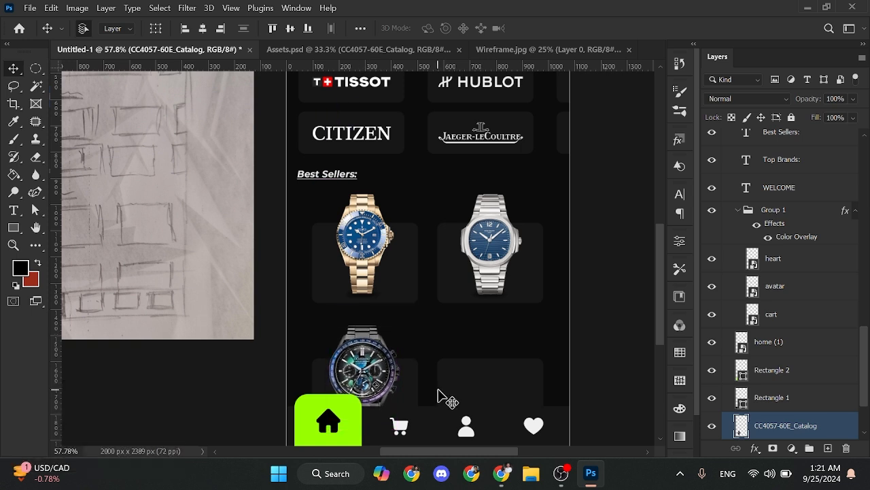
pyautogui.press('Down')
pyautogui.press('Down')
pyautogui.press('Down')
pyautogui.press('Down')
pyautogui.press('Down')
pyautogui.press('Down')
pyautogui.press('Down')
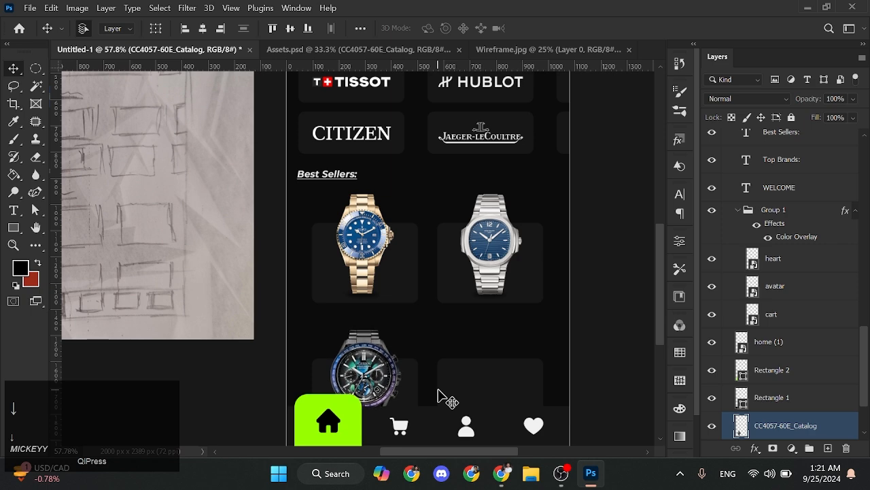
pyautogui.press('Down')
pyautogui.press('Down')
pyautogui.press('Down')
pyautogui.press('Down')
pyautogui.press('Down')
# Bring the Big Bang watch from Assets.psd onto the second card of the lower Best Sellers row and scale it down.
pyautogui.click(358, 50)
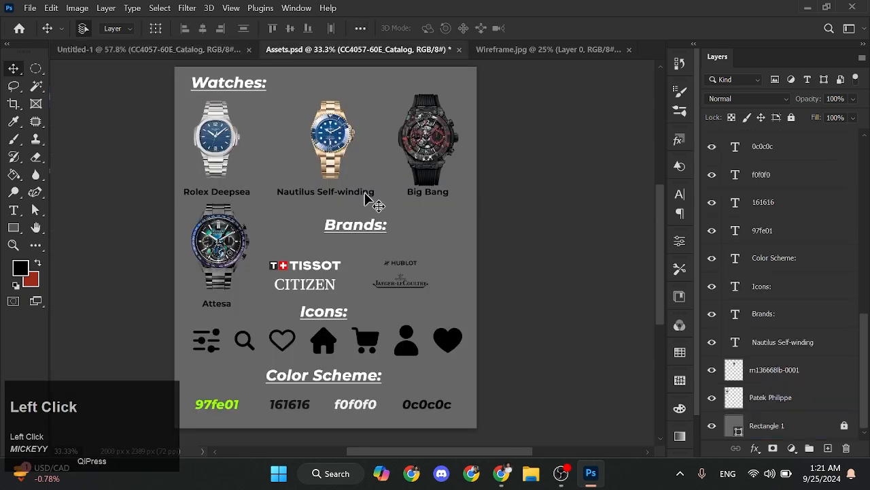
pyautogui.moveTo(365, 197); pyautogui.dragTo(503, 381)
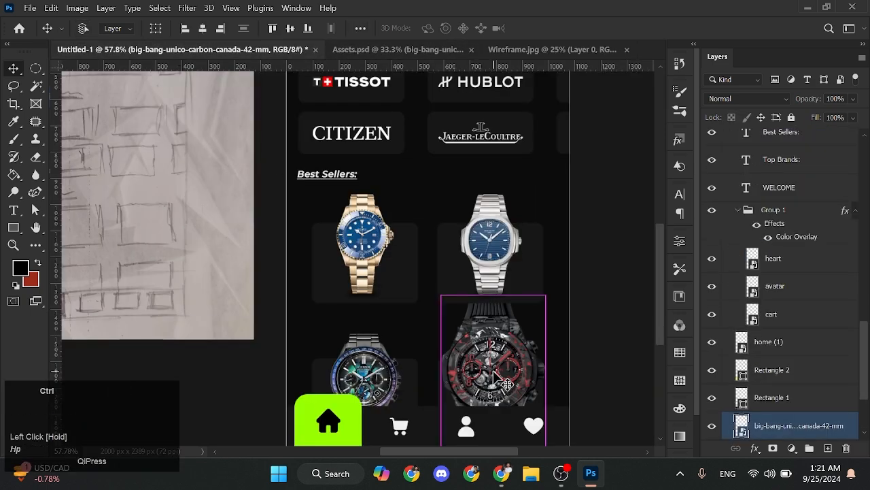
pyautogui.hotkey('ctrl', 't')
pyautogui.moveTo(559, 268); pyautogui.dragTo(537, 309)
pyautogui.press('Return')
# Nudge the Big Bang watch down level with the Attesa watch and enlarge it slightly.
pyautogui.hotkey('shift', 'Down')
pyautogui.hotkey('shift', 'Down')
pyautogui.hotkey('shift', 'Down')
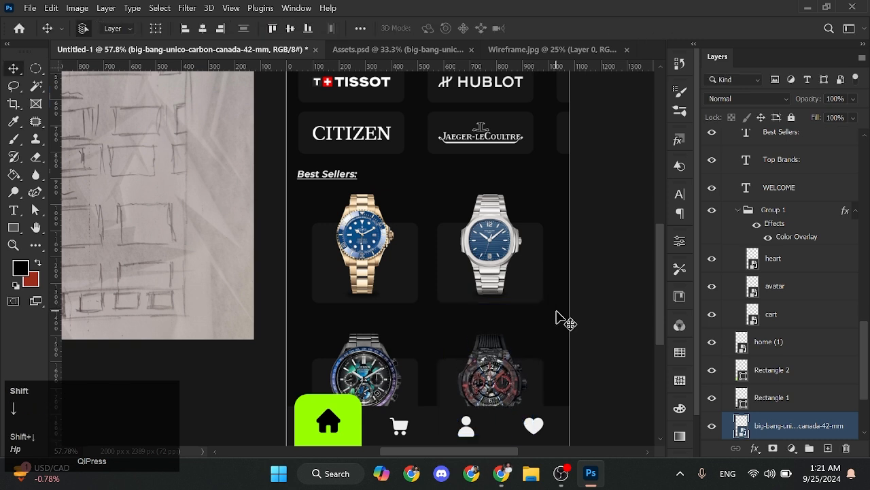
pyautogui.press('Down')
pyautogui.press('Down')
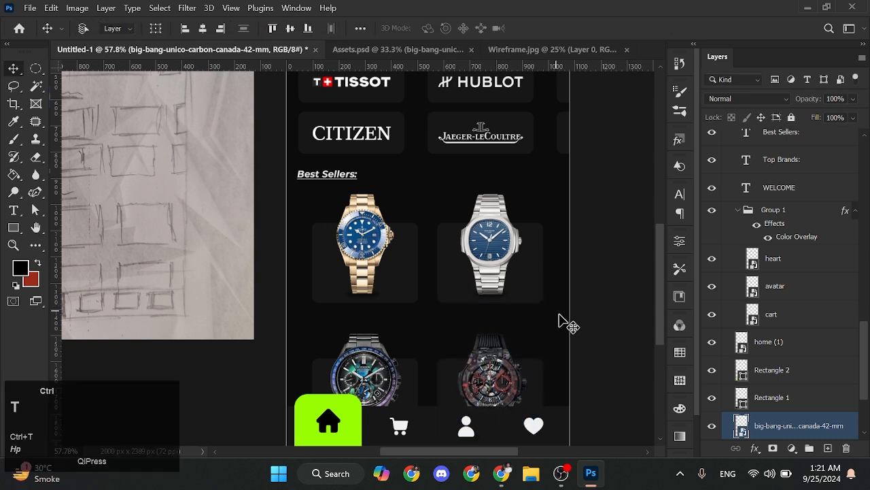
pyautogui.hotkey('ctrl', 't')
pyautogui.moveTo(535, 316); pyautogui.dragTo(542, 311)
pyautogui.press('Return')
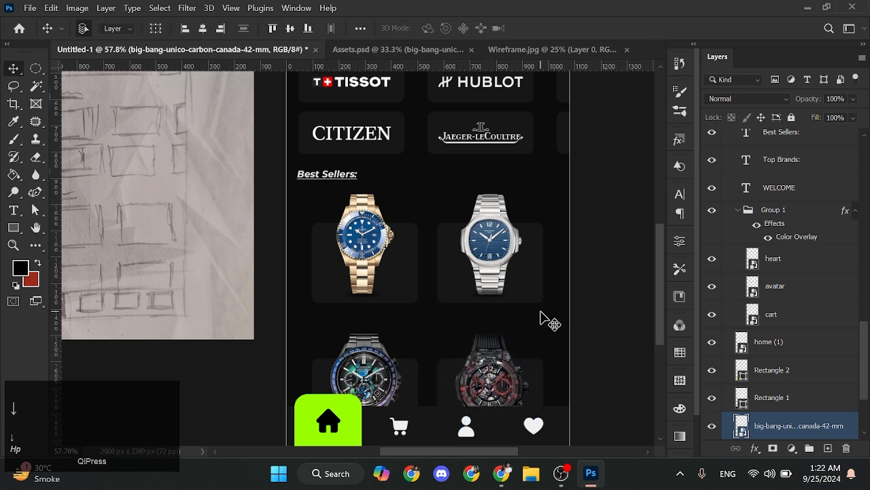
# Select the second row of Best Sellers cards with their watches and shift them down together.
pyautogui.click(503, 388)
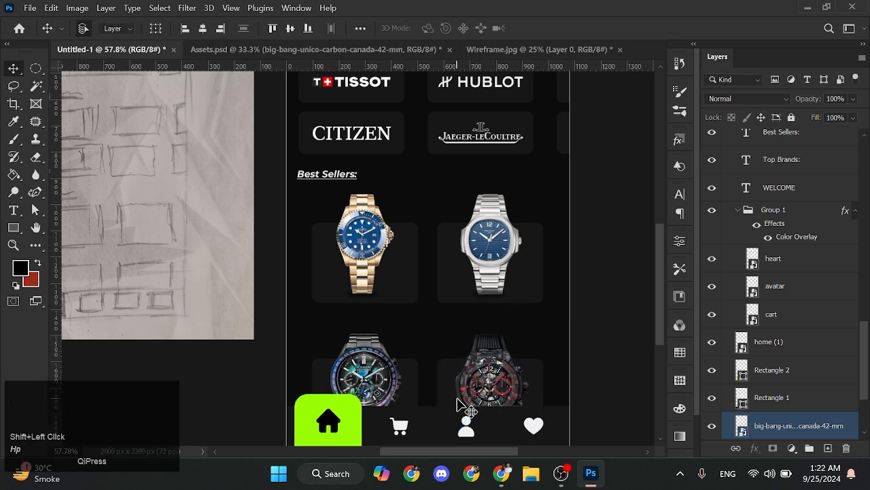
pyautogui.moveTo(296, 318); pyautogui.dragTo(553, 391)
pyautogui.hotkey('shift', 'Down')
pyautogui.hotkey('shift', 'Down')
pyautogui.hotkey('shift', 'Down')
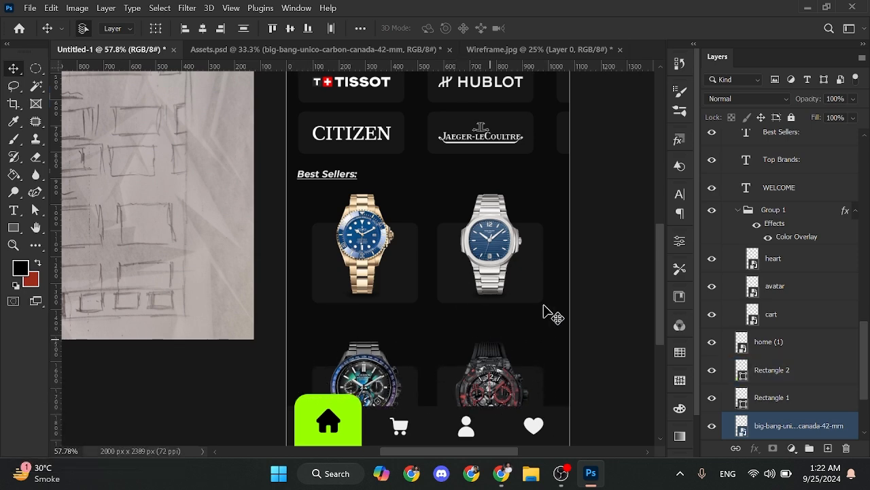
# Remove the underline from the WELCOME, Top Brands and Best Sellers headings together.
pyautogui.click(612, 266)
pyautogui.moveTo(616, 264); pyautogui.dragTo(554, 298)
pyautogui.click(494, 115)
pyautogui.click(420, 164)
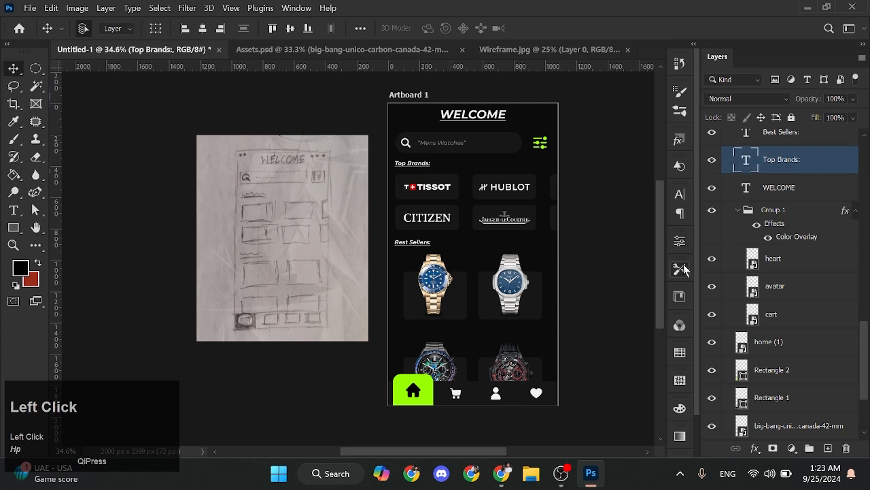
pyautogui.keyDown('shift'); pyautogui.click(414, 243); pyautogui.keyUp('shift')
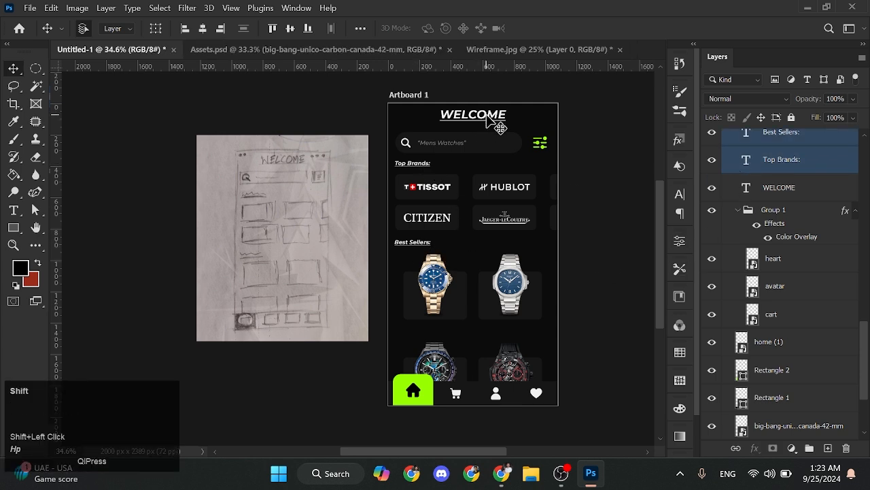
pyautogui.keyDown('shift'); pyautogui.click(489, 116); pyautogui.keyUp('shift')
pyautogui.click(679, 240)
pyautogui.scroll(-4, 607, 377)
pyautogui.scroll(-3, 607, 376)
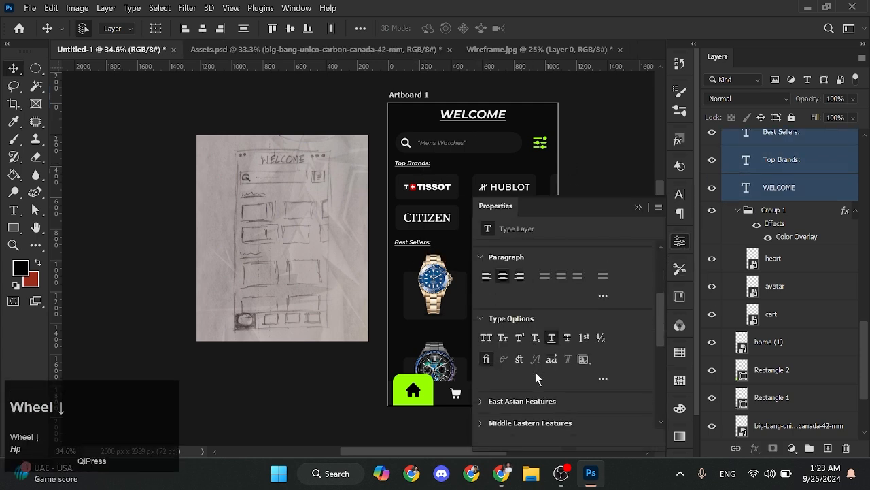
pyautogui.click(639, 206)
# Recolor the WELCOME heading with the green sampled from the home button.
pyautogui.doubleClick(749, 190)
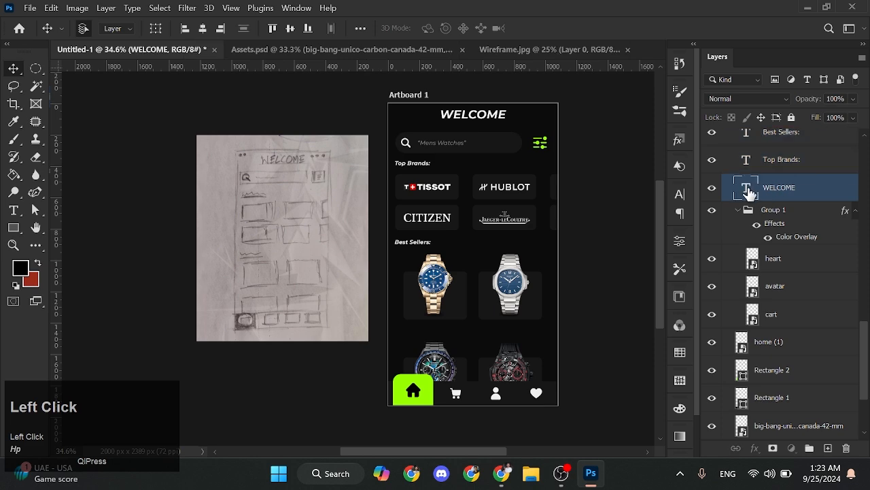
pyautogui.click(548, 29)
pyautogui.click(423, 383)
pyautogui.click(818, 118)
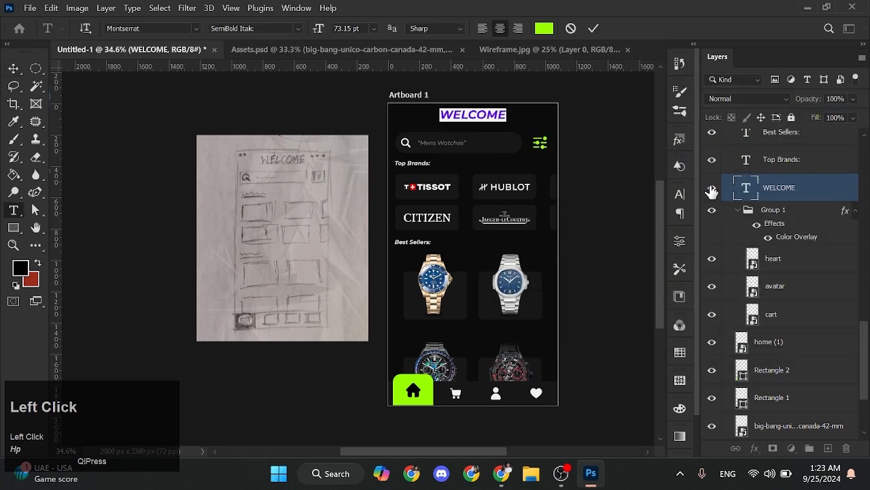
pyautogui.click(604, 207)
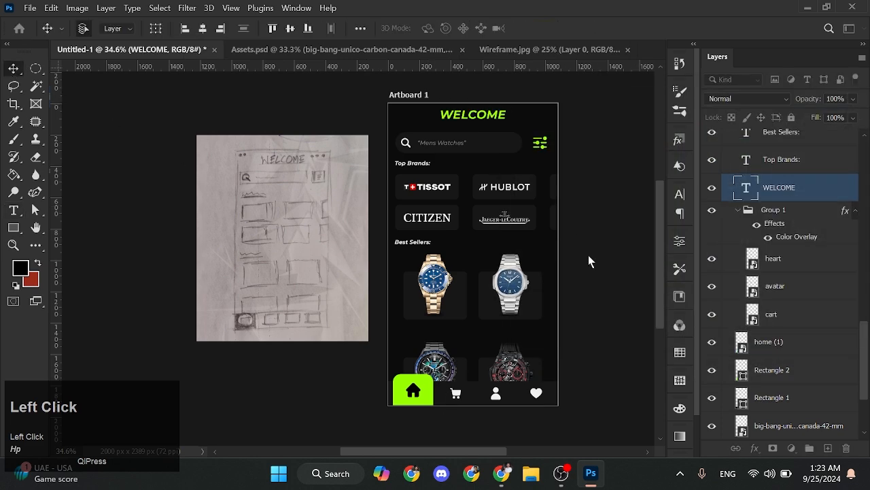
# Change the WELCOME heading's Montserrat font style to SemiBold.
pyautogui.doubleClick(746, 190)
pyautogui.click(255, 28)
pyautogui.click(277, 156)
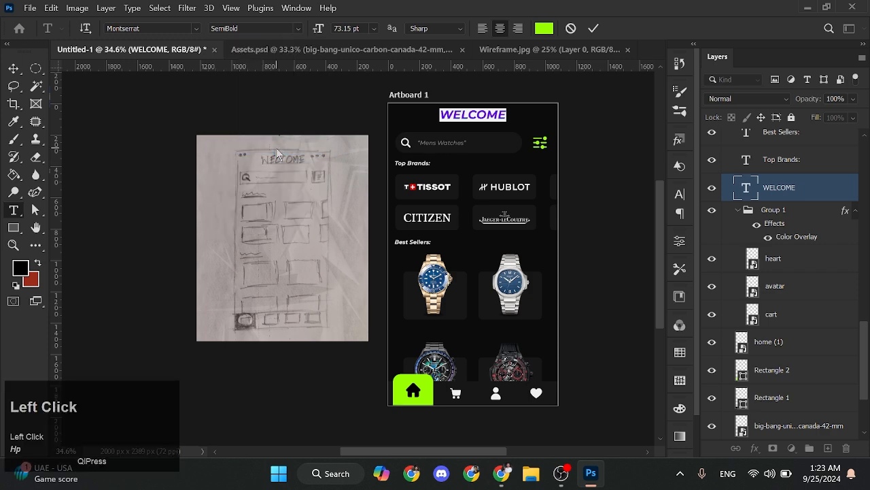
pyautogui.click(593, 28)
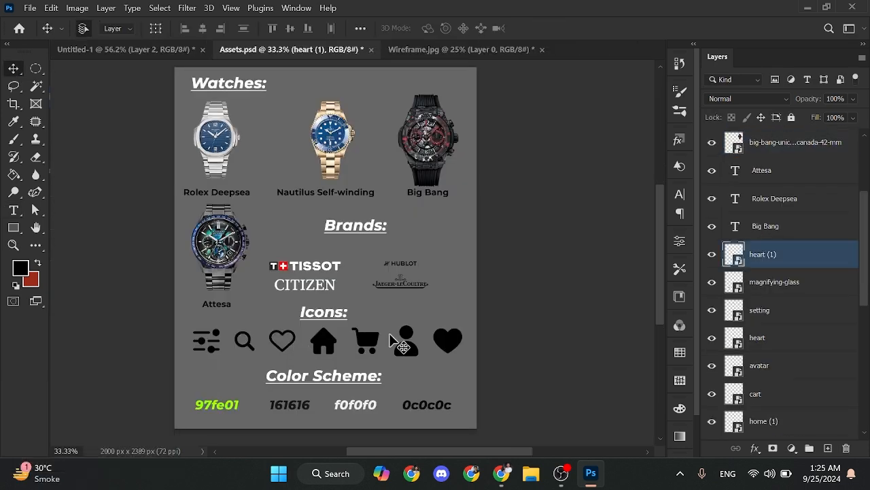
# Bring the outlined heart icon from Assets.psd, scale it down and place it in the first Best Sellers card's lower-right corner.
pyautogui.moveTo(400, 343); pyautogui.dragTo(172, 51)
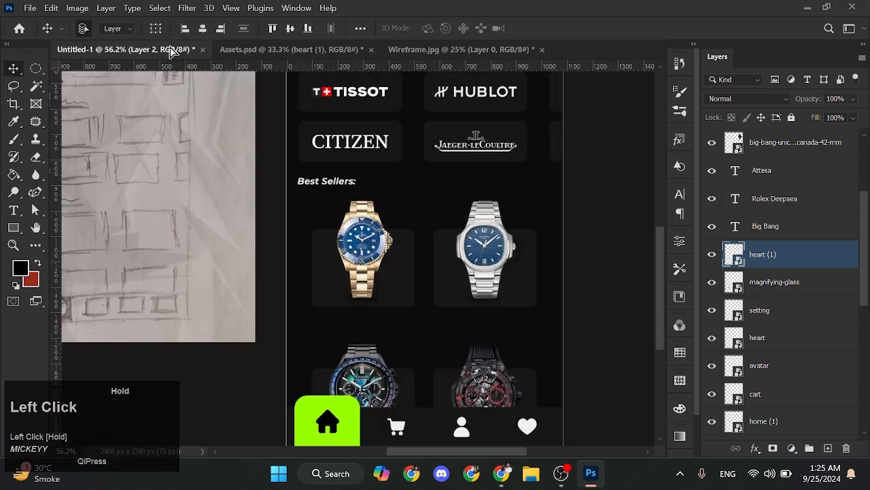
pyautogui.moveTo(398, 300); pyautogui.dragTo(445, 328)
pyautogui.hotkey('ctrl', 't')
pyautogui.press('Return')
pyautogui.hotkey('shift', 'Right')
pyautogui.hotkey('shift', 'Right')
pyautogui.hotkey('shift', 'Up')
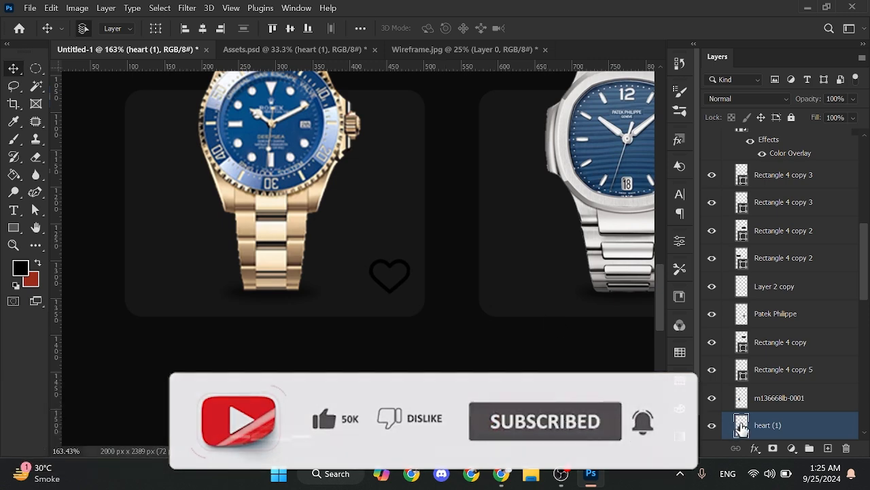
pyautogui.doubleClick(734, 425)
pyautogui.click(627, 50)
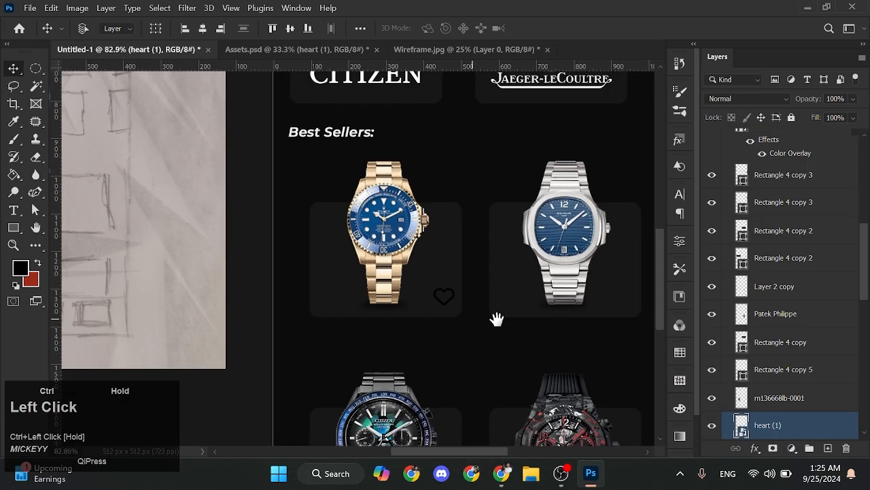
pyautogui.doubleClick(824, 426)
pyautogui.click(656, 84)
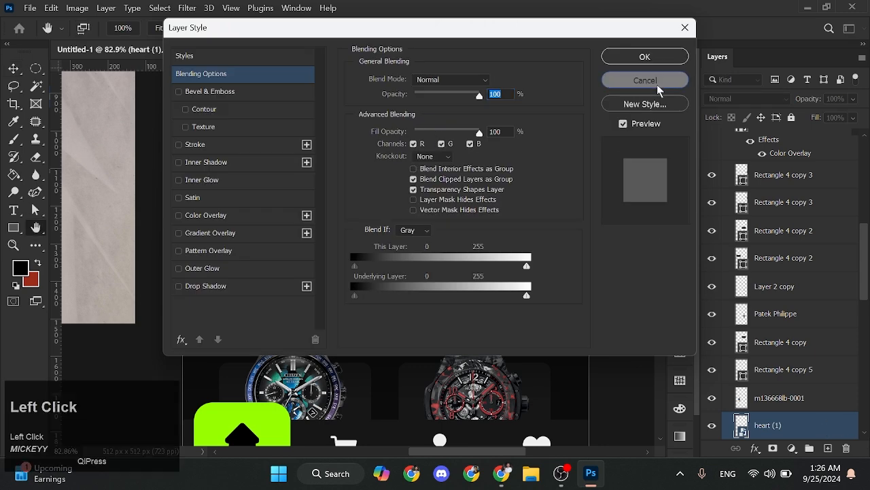
# Convert the heart icon's smart object to layers, retaining the transforms applied to it.
pyautogui.rightClick(835, 426)
pyautogui.click(685, 270)
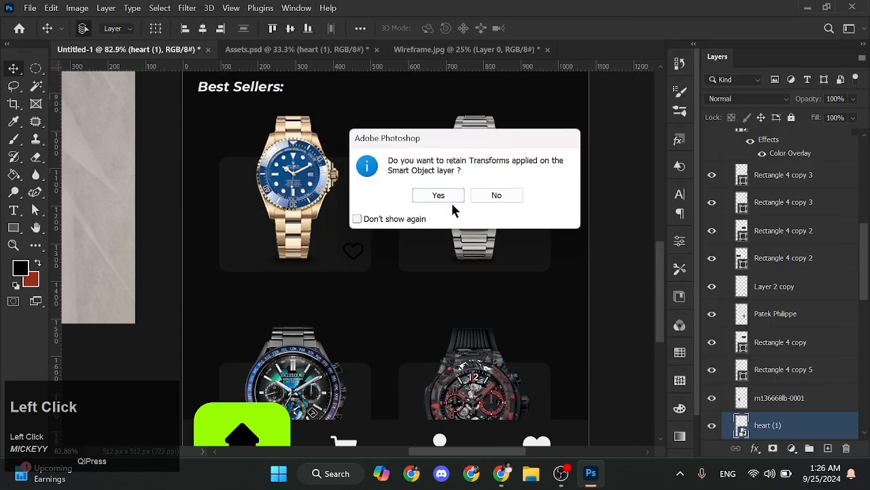
pyautogui.click(452, 199)
# Apply a green Color Overlay to the heart icon on the first Best Sellers card.
pyautogui.doubleClick(818, 428)
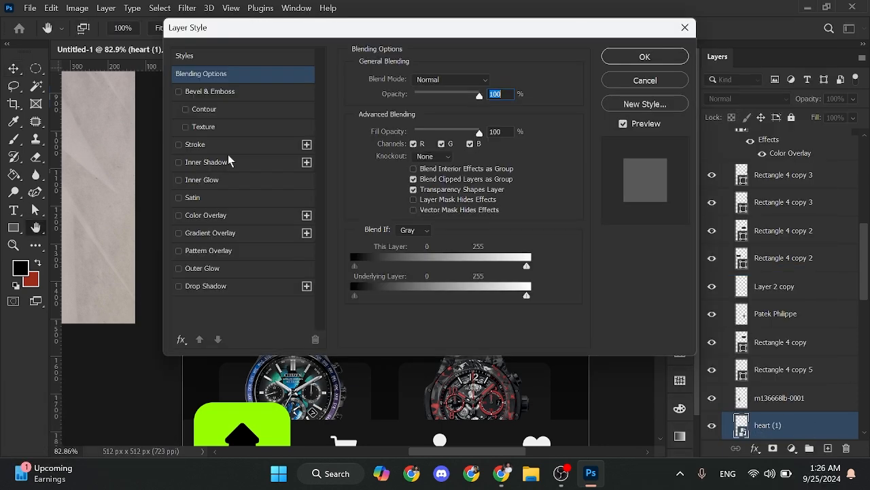
pyautogui.click(252, 215)
pyautogui.moveTo(530, 33); pyautogui.dragTo(476, 72)
pyautogui.click(581, 96)
# Duplicate the green heart to the second Best Sellers card's lower-right corner and move its layer directly below the Patek Philippe layer.
pyautogui.moveTo(378, 244); pyautogui.dragTo(327, 243)
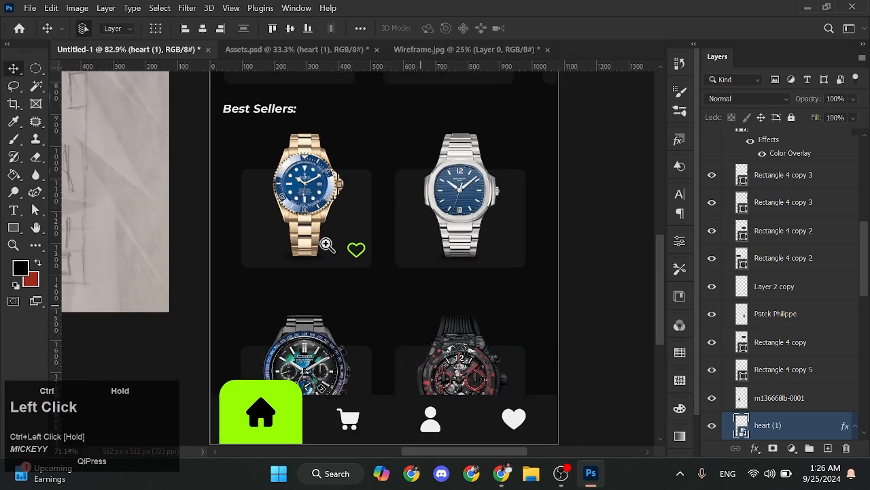
pyautogui.scroll(-3, 816, 284)
pyautogui.moveTo(527, 267); pyautogui.dragTo(413, 235)
pyautogui.hotkey('alt', 'shift', 'Right')
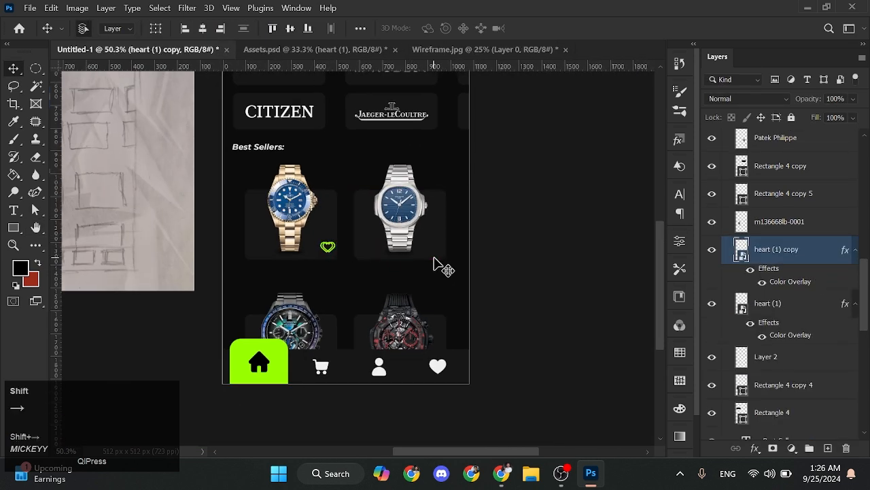
pyautogui.moveTo(796, 251); pyautogui.dragTo(814, 165)
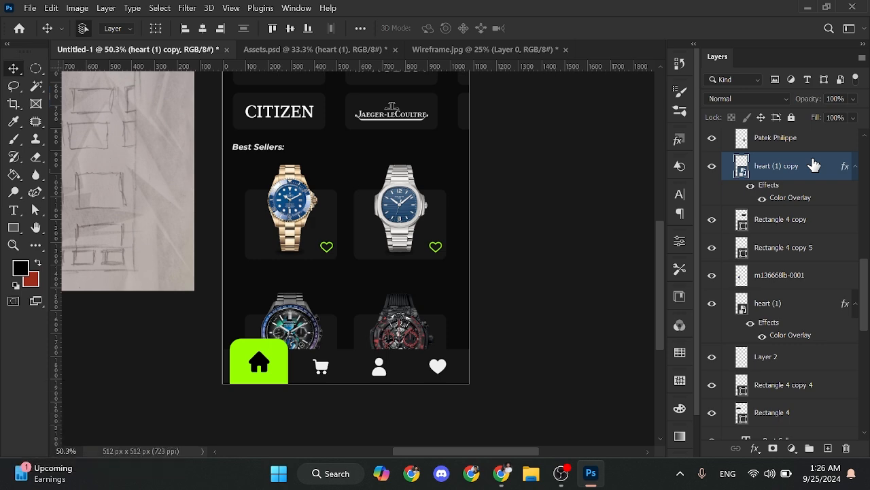
pyautogui.press('Left')
pyautogui.moveTo(439, 223); pyautogui.dragTo(422, 227)
pyautogui.scroll(-1, 462, 311)
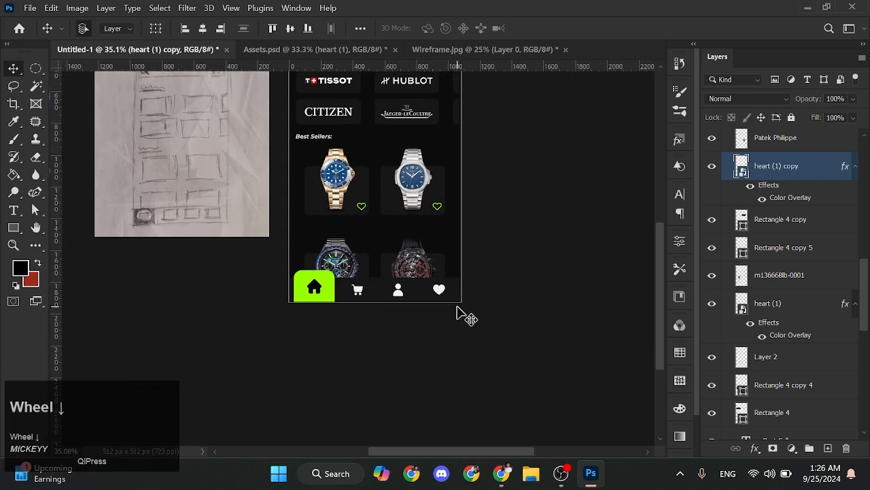
# Add the text "Rolex" and place it centered just below the first Best Sellers card.
pyautogui.scroll(3, 462, 311)
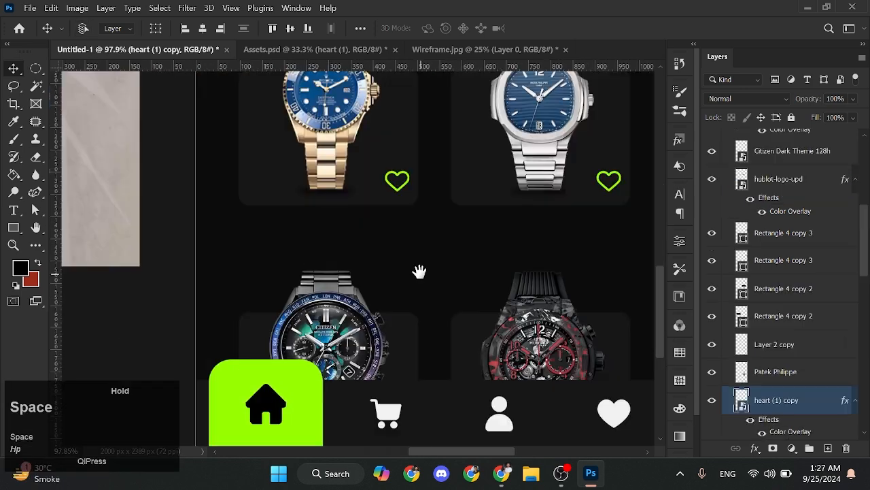
pyautogui.moveTo(420, 272); pyautogui.dragTo(432, 274)
pyautogui.click(14, 210)
pyautogui.click(281, 235)
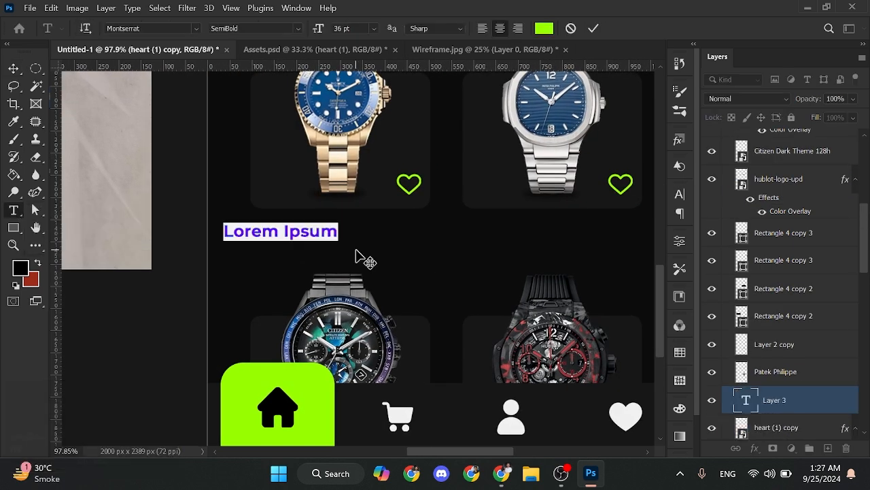
pyautogui.write('Rolex')
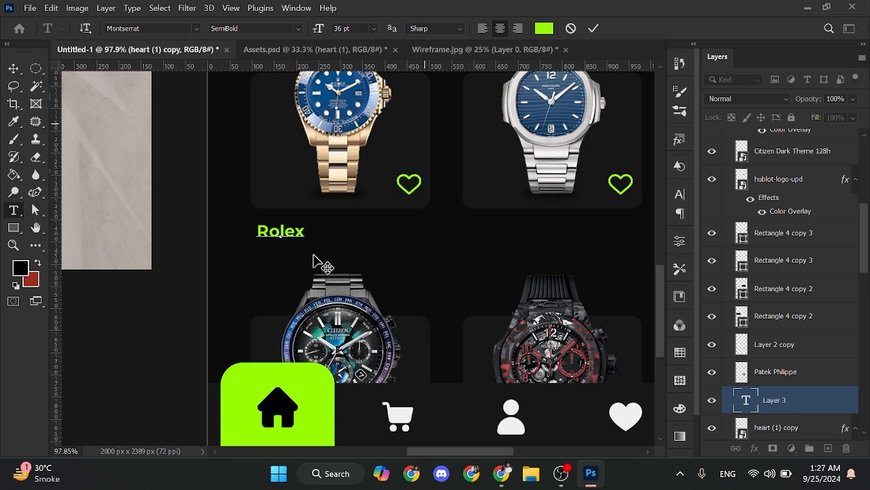
pyautogui.click(14, 69)
pyautogui.moveTo(303, 236); pyautogui.dragTo(359, 227)
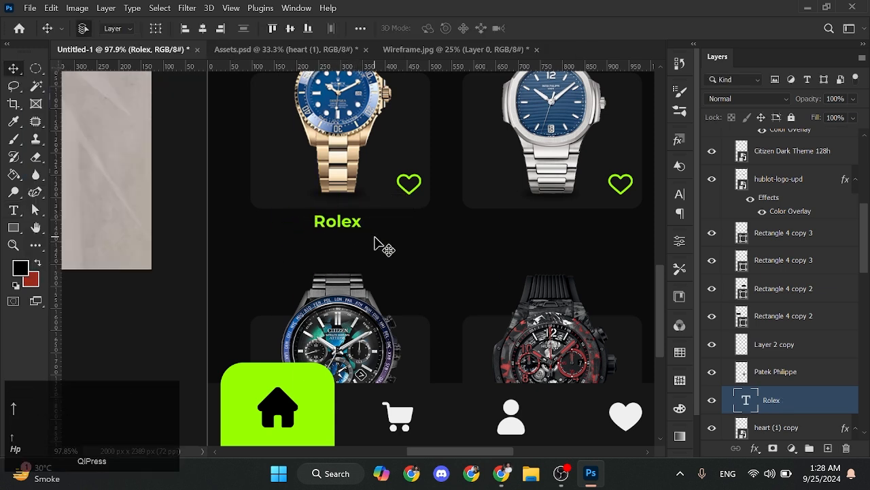
# Set the Rolex label's font size to 24 pt and recolor it with the white sampled from the cart icon.
pyautogui.doubleClick(746, 398)
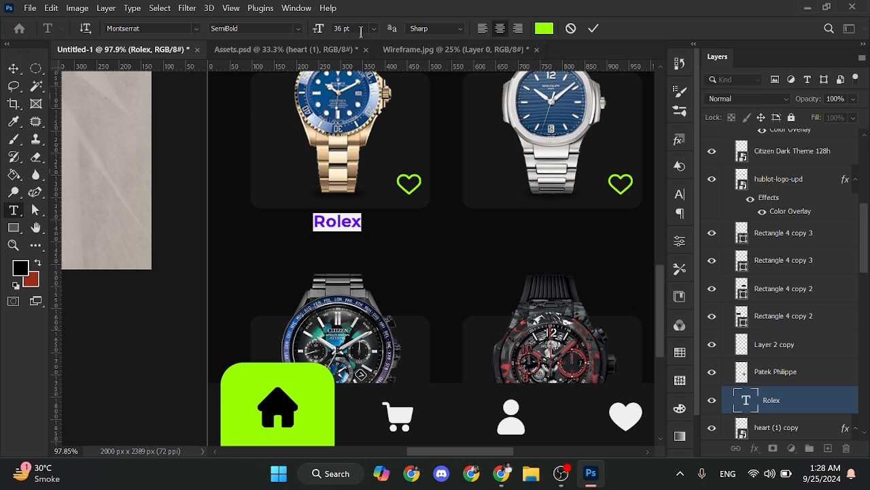
pyautogui.click(374, 29)
pyautogui.click(370, 163)
pyautogui.click(545, 29)
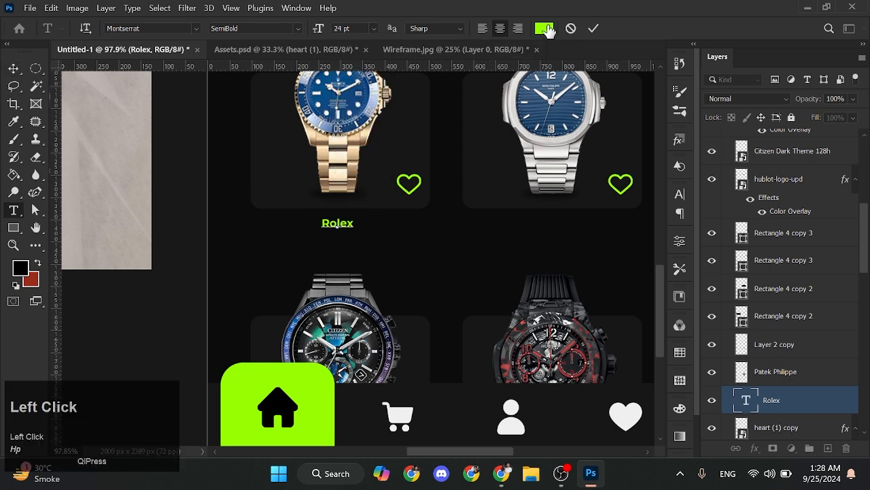
pyautogui.click(390, 403)
pyautogui.click(804, 121)
pyautogui.hotkey('shift', 'Up')
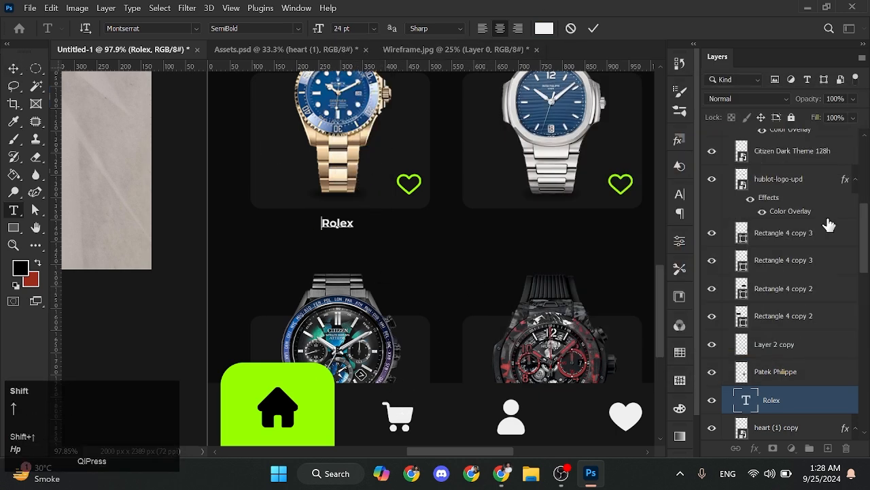
pyautogui.click(14, 68)
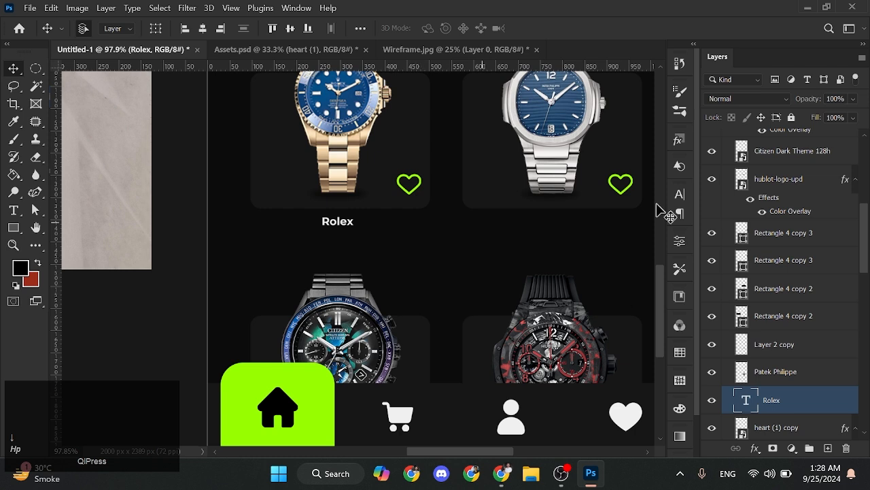
# Add a price text reading "2,999 $" below the Rolex label.
pyautogui.press('t')
pyautogui.click(281, 238)
pyautogui.write('299')
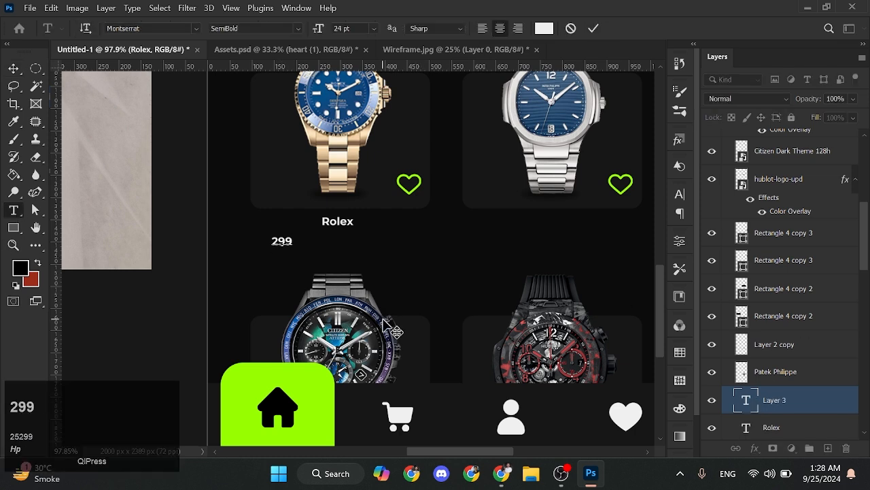
pyautogui.write('9$')
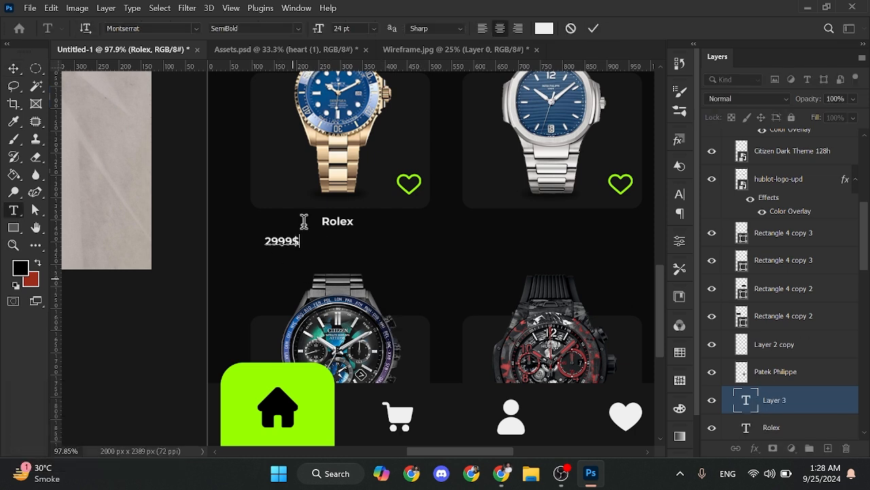
pyautogui.click(270, 240)
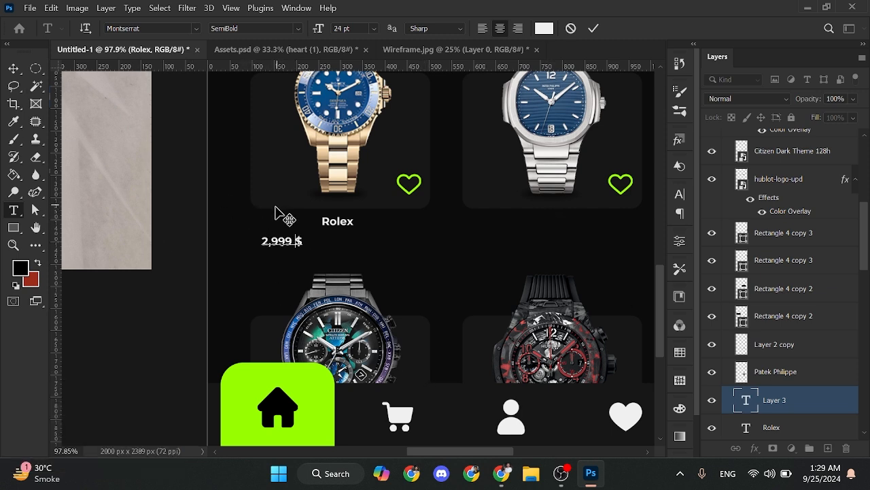
# Move the dollar sign to the front of the price text so it reads "$ 2,999".
pyautogui.moveTo(303, 241); pyautogui.dragTo(258, 239)
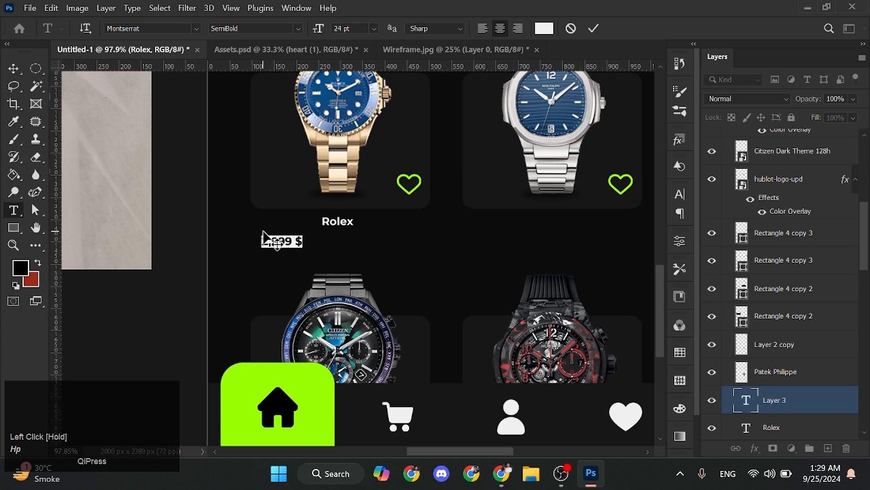
pyautogui.click(306, 237)
pyautogui.press('BackSpace')
pyautogui.press('BackSpace')
pyautogui.press('Left')
pyautogui.press('Left')
pyautogui.press('Left')
pyautogui.press('Left')
pyautogui.press('Left')
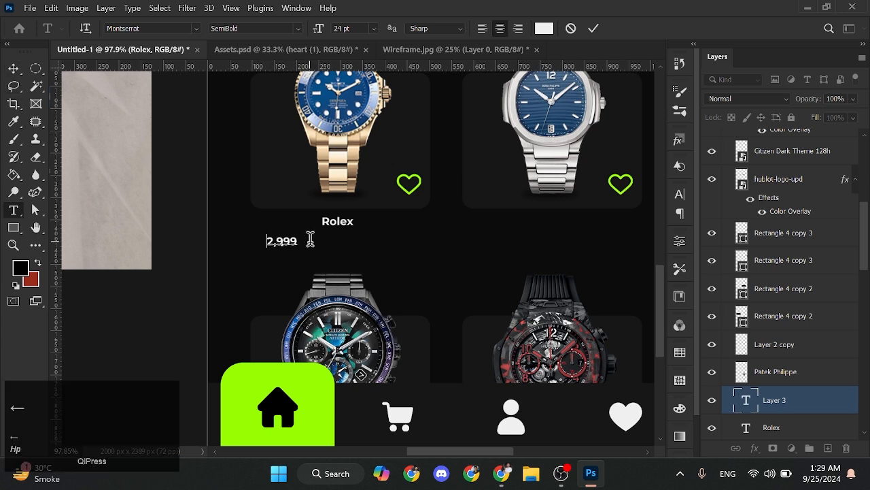
pyautogui.write('$')
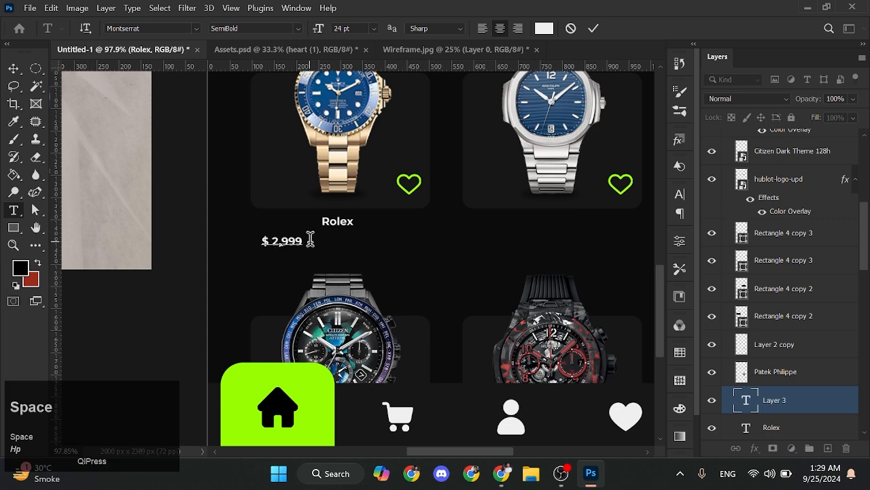
# Set the $ 2,999 price to 36 pt, color it green and center it under the Rolex label.
pyautogui.moveTo(259, 242); pyautogui.dragTo(358, 326)
pyautogui.click(341, 29)
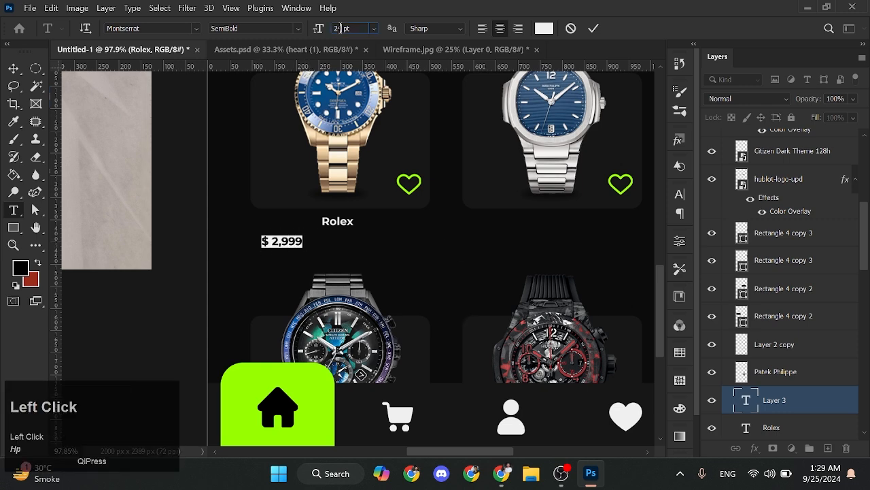
pyautogui.click(374, 29)
pyautogui.click(357, 174)
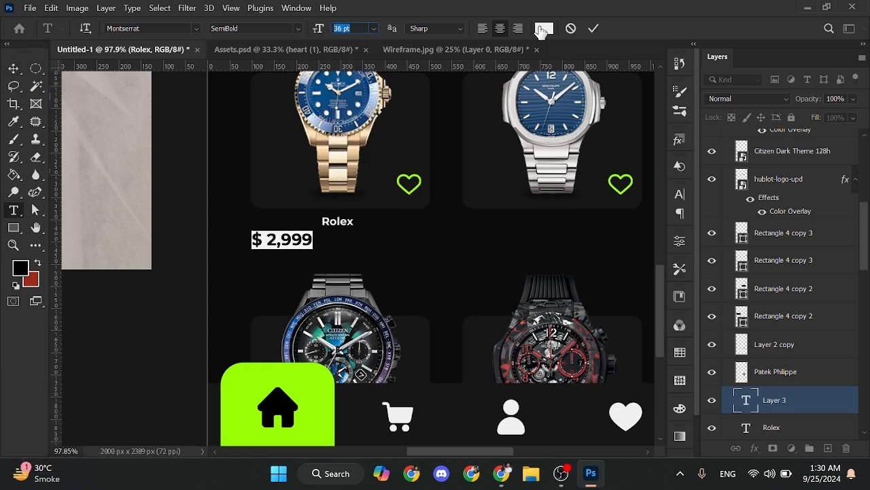
pyautogui.click(544, 28)
pyautogui.click(680, 126)
pyautogui.click(816, 119)
pyautogui.hotkey('shift', 'Right')
pyautogui.click(13, 68)
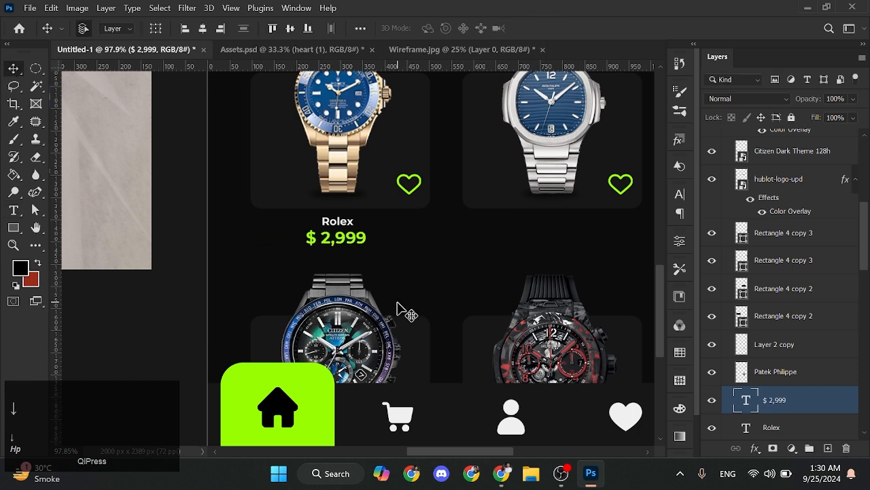
# Duplicate the Rolex label and its $ 2,999 price together to below the second Best Sellers card.
pyautogui.scroll(-3, 782, 306)
pyautogui.click(775, 302)
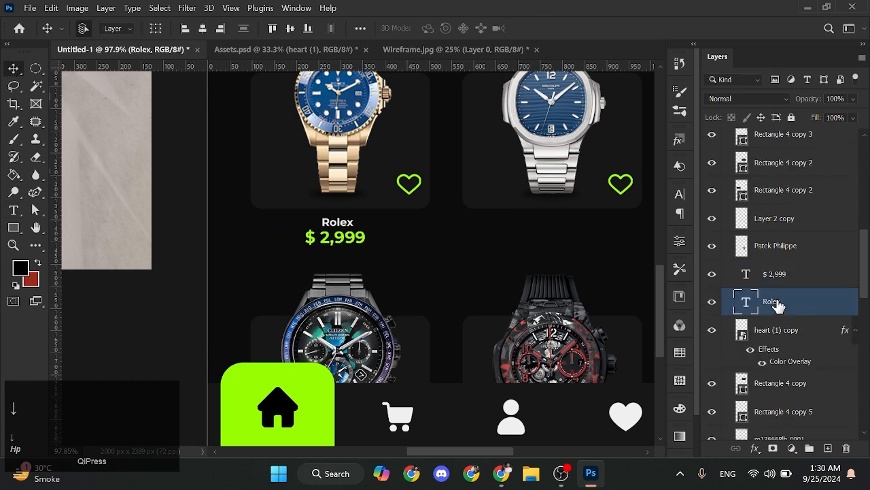
pyautogui.keyDown('ctrl'); pyautogui.click(799, 283); pyautogui.keyUp('ctrl')
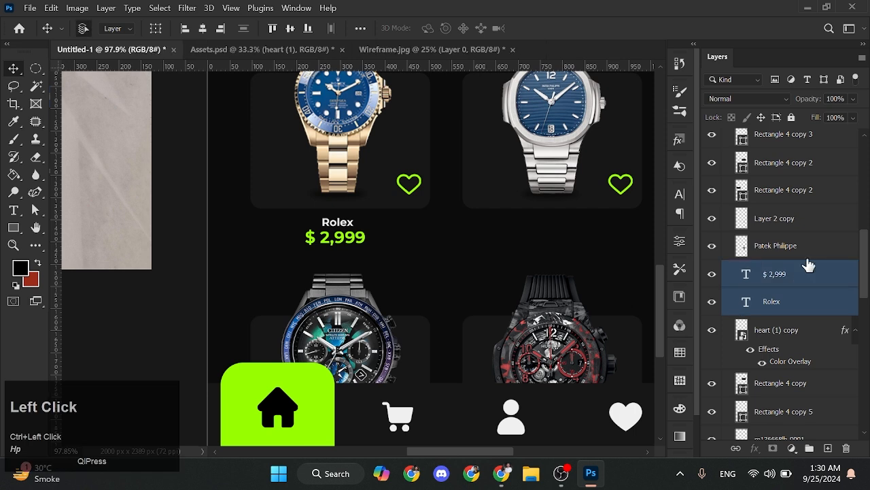
pyautogui.hotkey('alt', 'shift', 'Right')
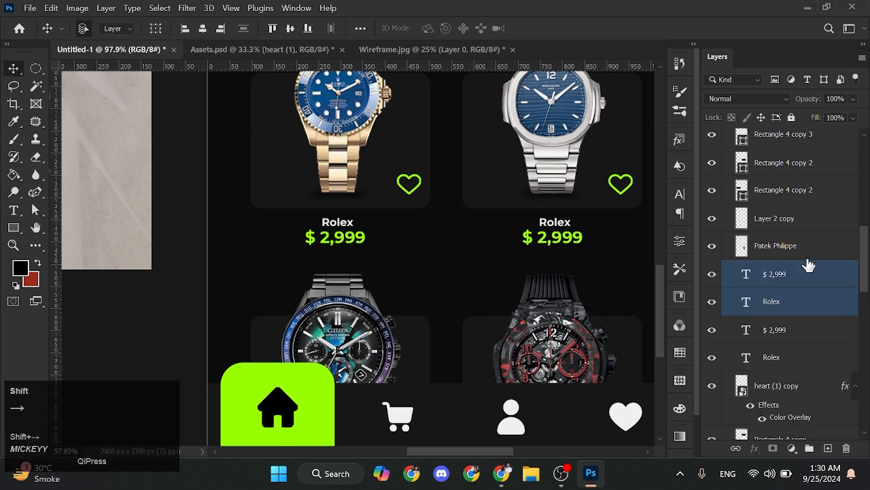
# Change the name label under the second watch card to "Patek Philippe".
pyautogui.doubleClick(746, 302)
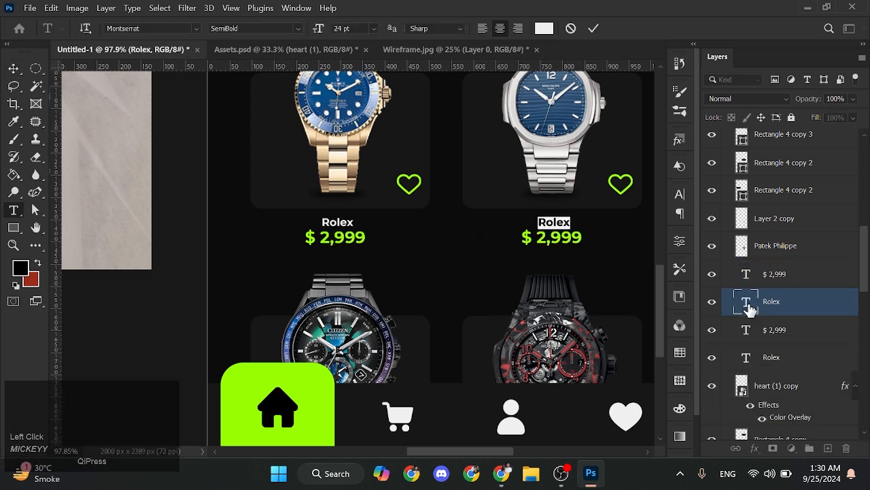
pyautogui.write('Patek Phi')
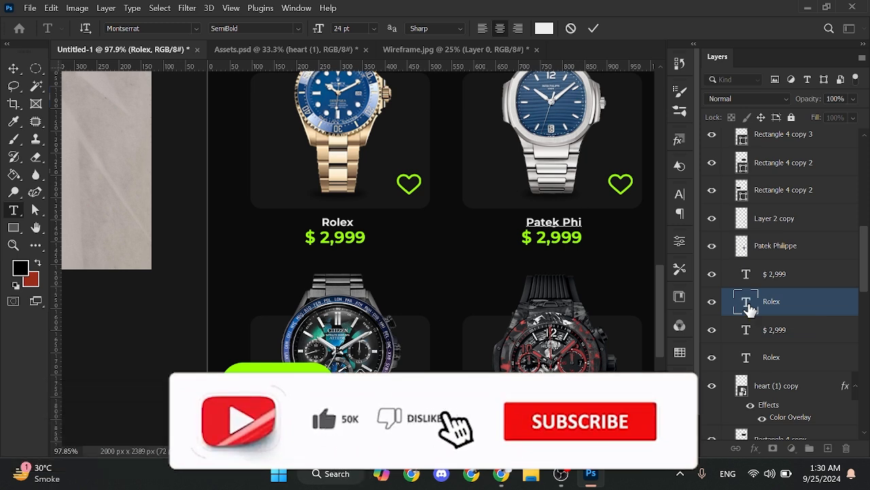
pyautogui.write('lippe')
pyautogui.click(761, 318)
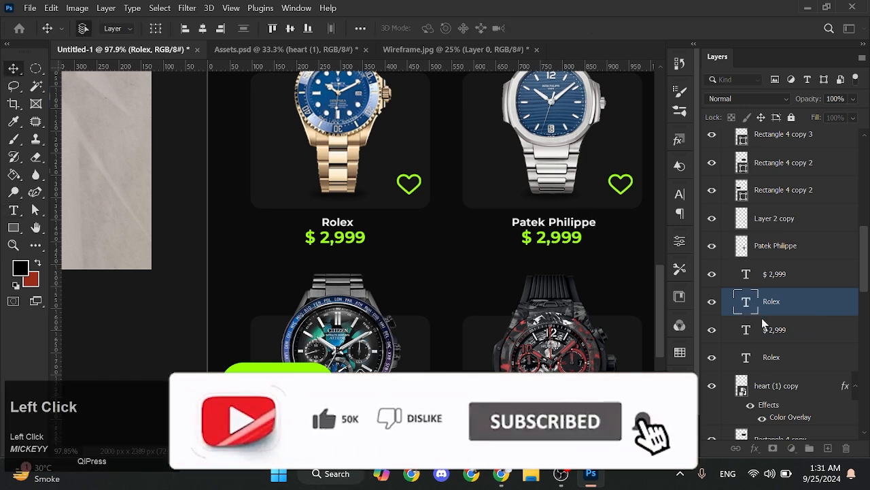
# Change the price under the Patek Philippe label to "$ 1,999".
pyautogui.doubleClick(746, 330)
pyautogui.doubleClick(746, 277)
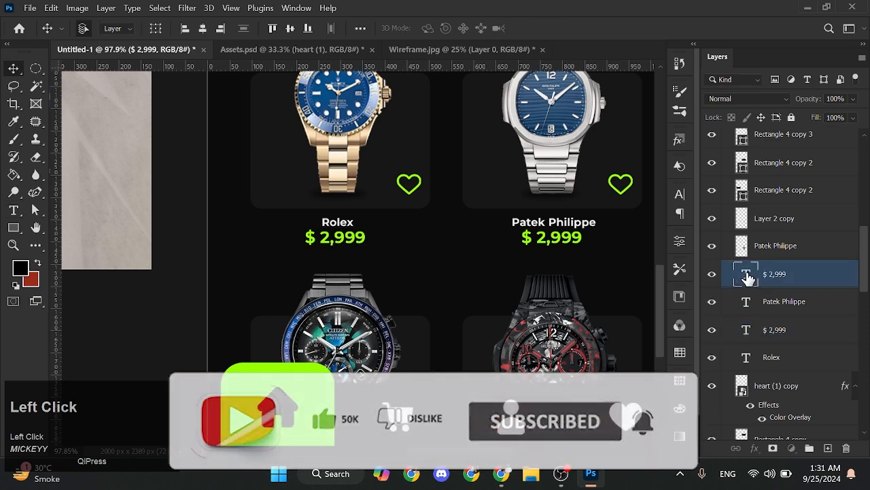
pyautogui.moveTo(535, 237); pyautogui.dragTo(545, 237)
pyautogui.write('1')
pyautogui.click(13, 68)
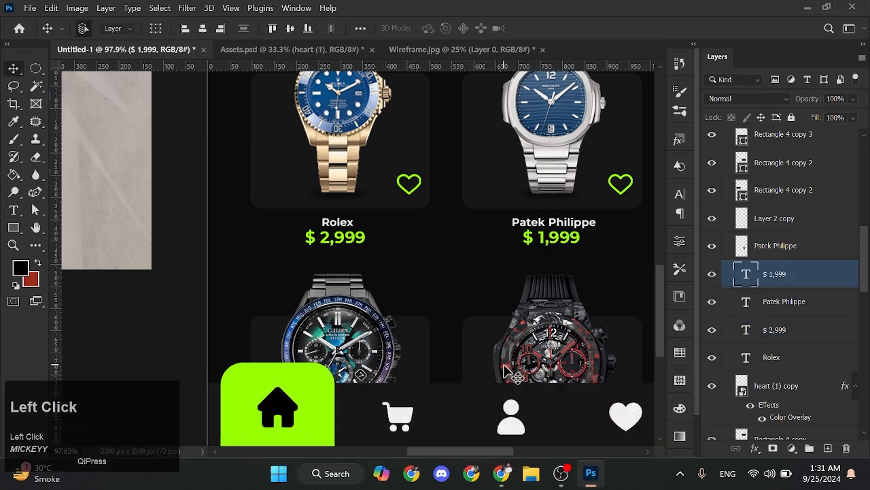
# Recolor the WELCOME title text to f0f0f0.
pyautogui.moveTo(481, 206); pyautogui.dragTo(373, 266)
pyautogui.click(416, 135)
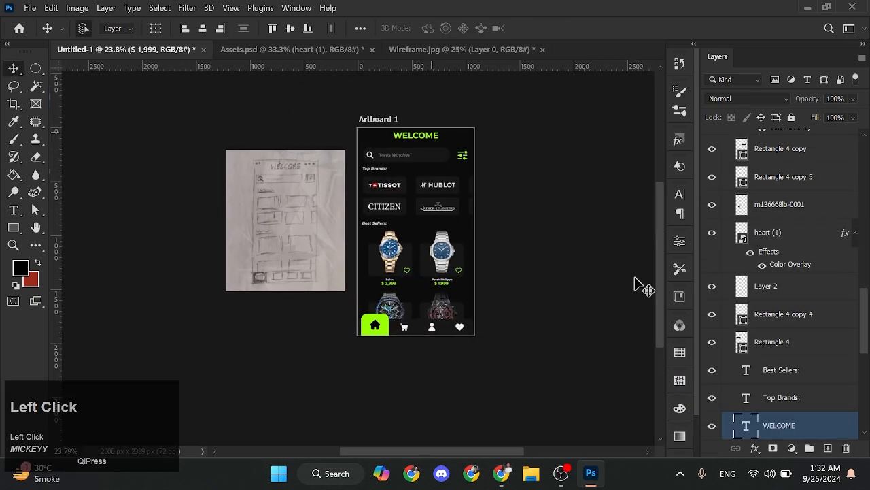
pyautogui.doubleClick(746, 428)
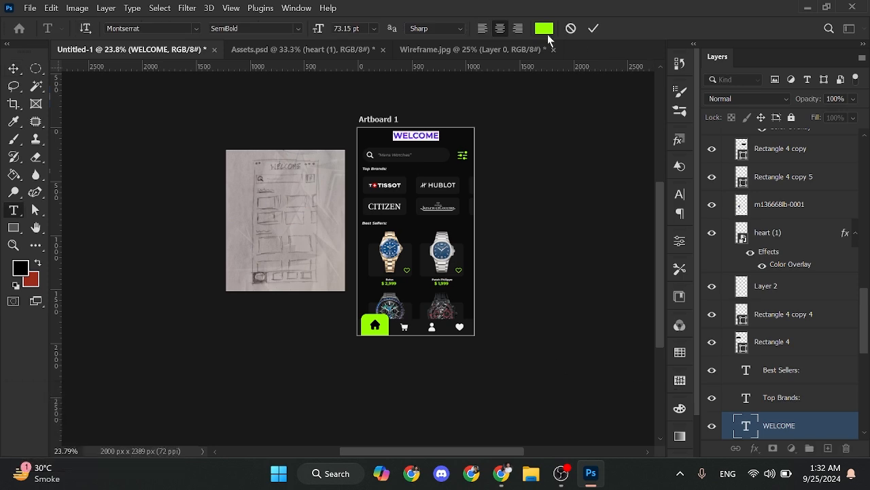
pyautogui.click(544, 28)
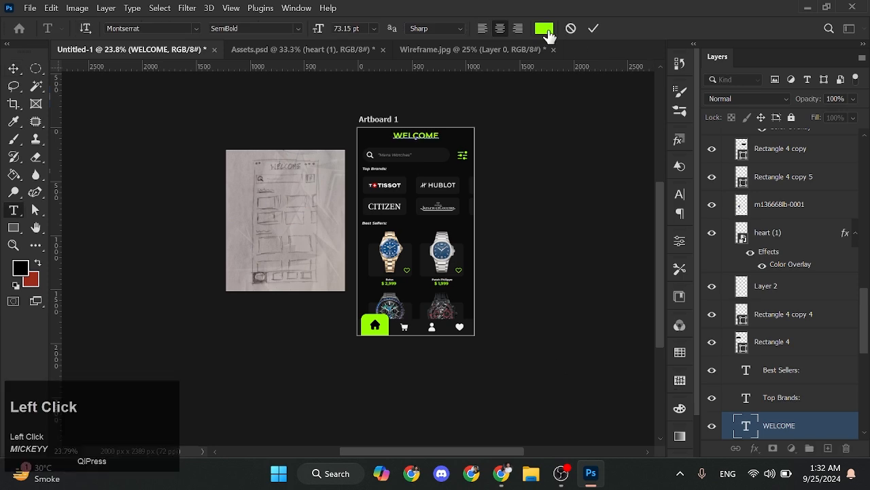
pyautogui.write('f0f0f0')
pyautogui.click(817, 118)
pyautogui.click(559, 202)
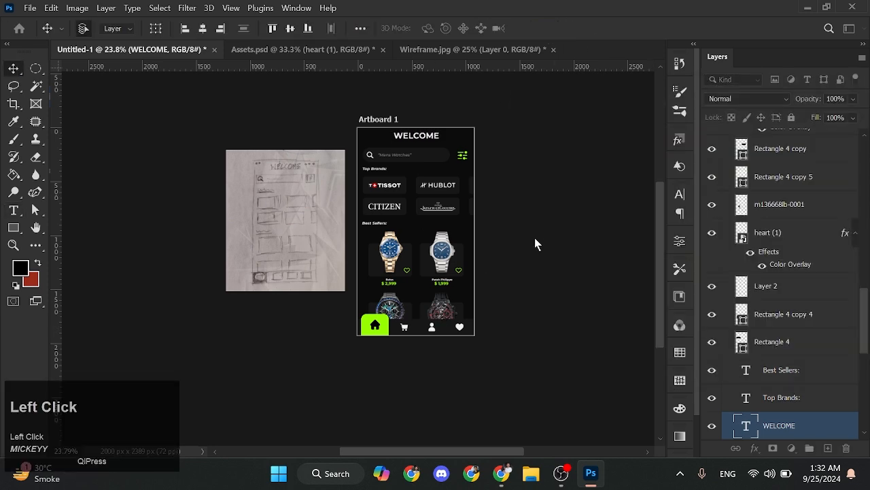
# Change the fill of the Tissot brand card to the artboard's near-black background color.
pyautogui.moveTo(398, 191); pyautogui.dragTo(418, 190)
pyautogui.click(744, 344)
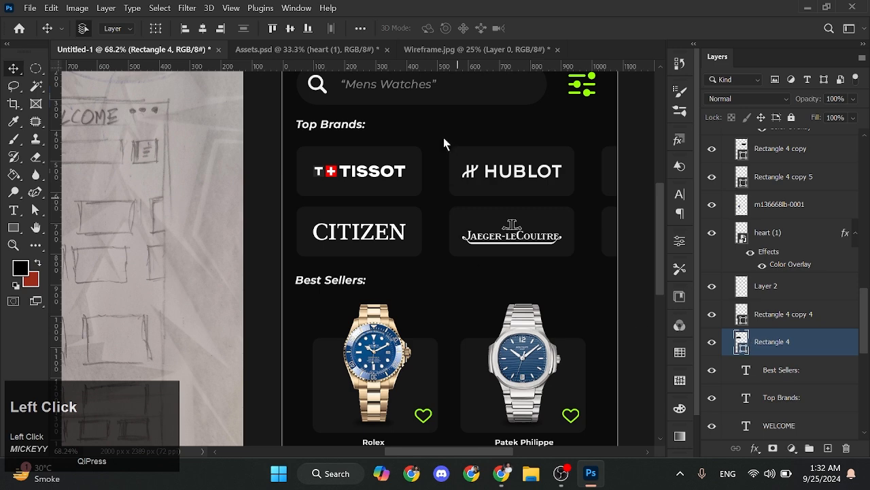
pyautogui.doubleClick(741, 342)
pyautogui.click(442, 142)
pyautogui.click(831, 121)
# Add a drop shadow to the Tissot card, using the lime green sampled from the heart icon.
pyautogui.doubleClick(823, 345)
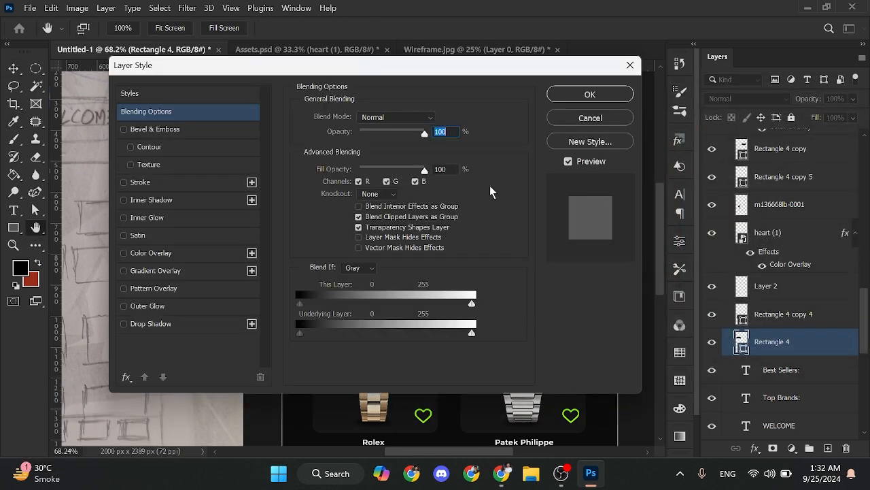
pyautogui.moveTo(190, 62); pyautogui.dragTo(537, 52)
pyautogui.click(533, 306)
pyautogui.click(820, 101)
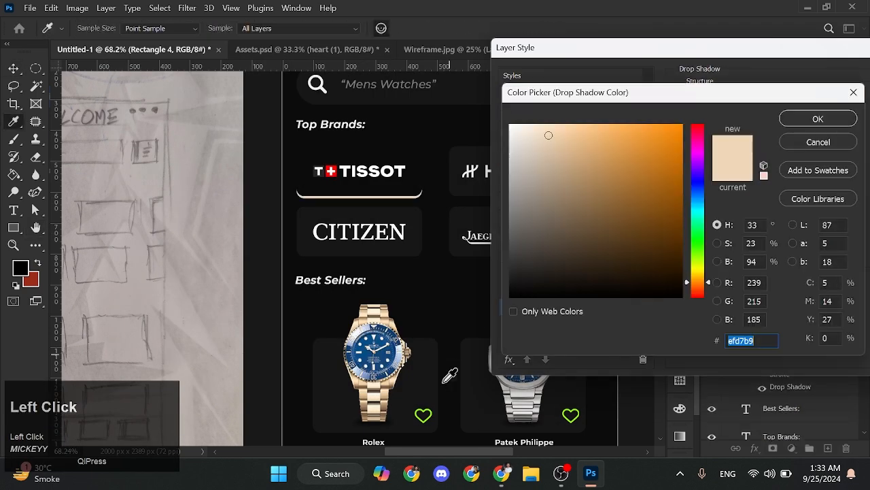
pyautogui.click(427, 413)
pyautogui.click(431, 414)
pyautogui.click(824, 120)
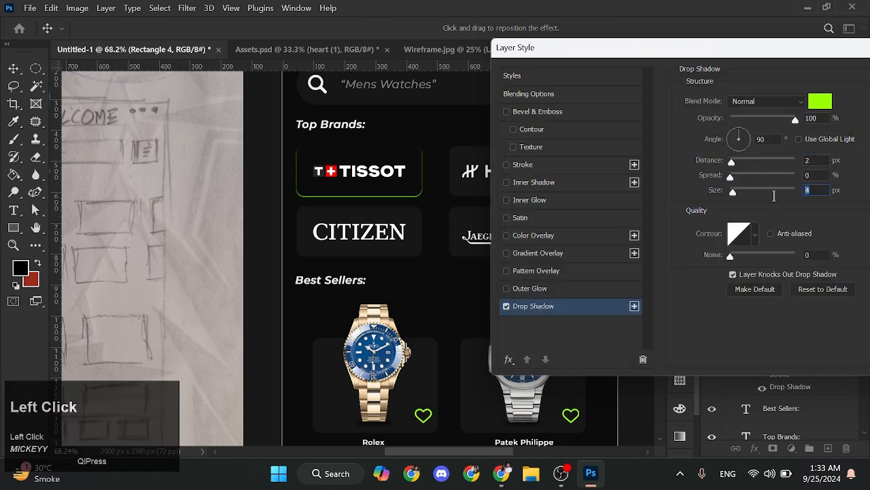
# Set the Tissot card's drop shadow to 1 px distance, 8 px size and 50% opacity, and apply the style.
pyautogui.click(805, 190)
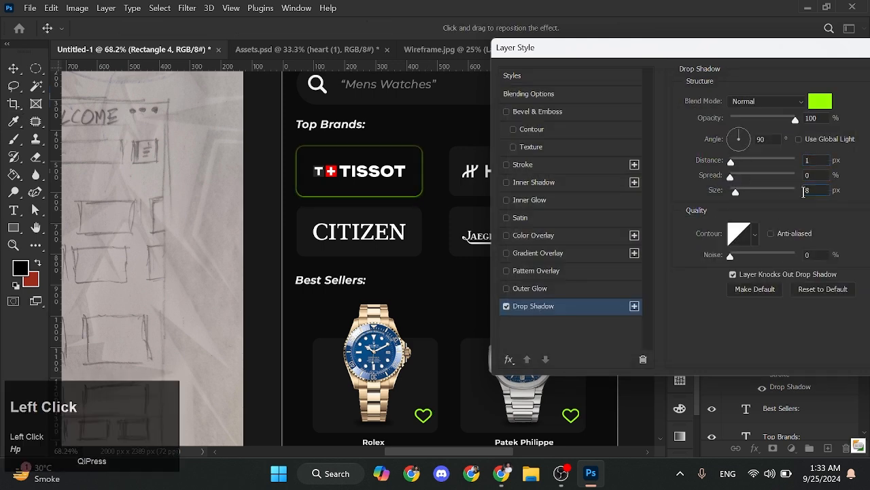
pyautogui.write('50')
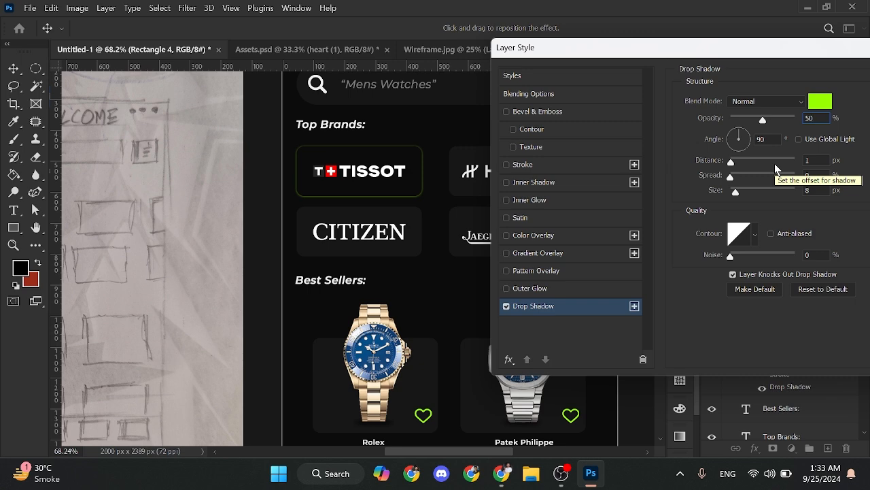
pyautogui.press('Return')
pyautogui.scroll(-3, 525, 197)
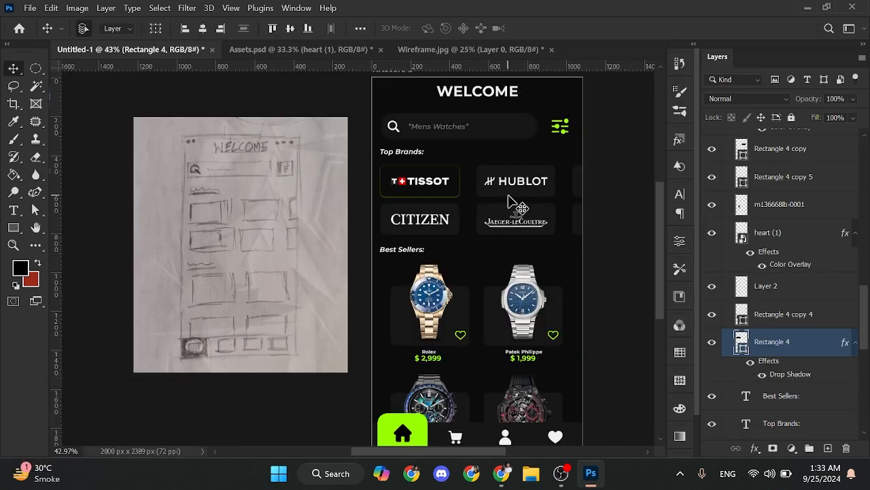
pyautogui.click(742, 150)
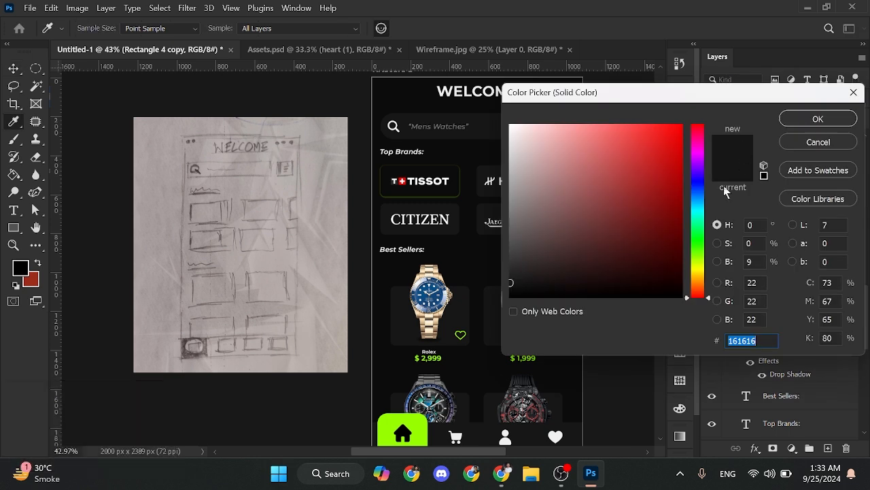
pyautogui.click(818, 141)
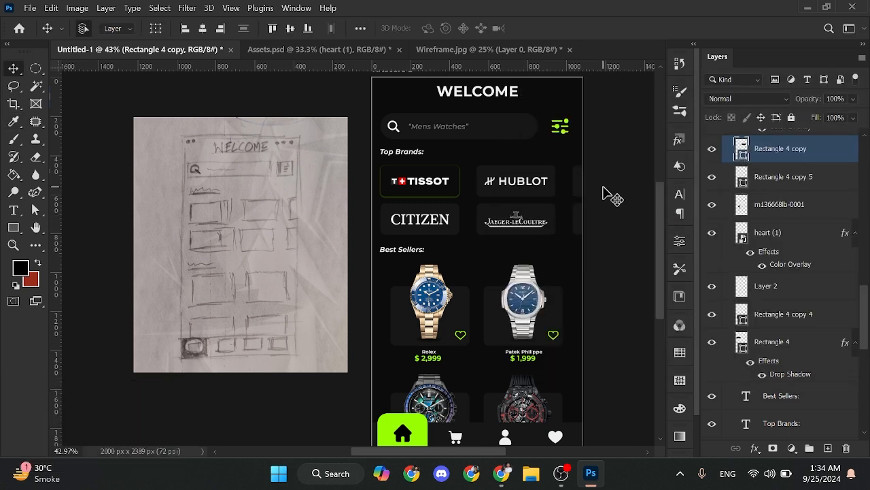
# Try to group the other Top Brands card rectangles without the Tissot card.
pyautogui.keyDown('shift'); pyautogui.click(577, 189); pyautogui.keyUp('shift')
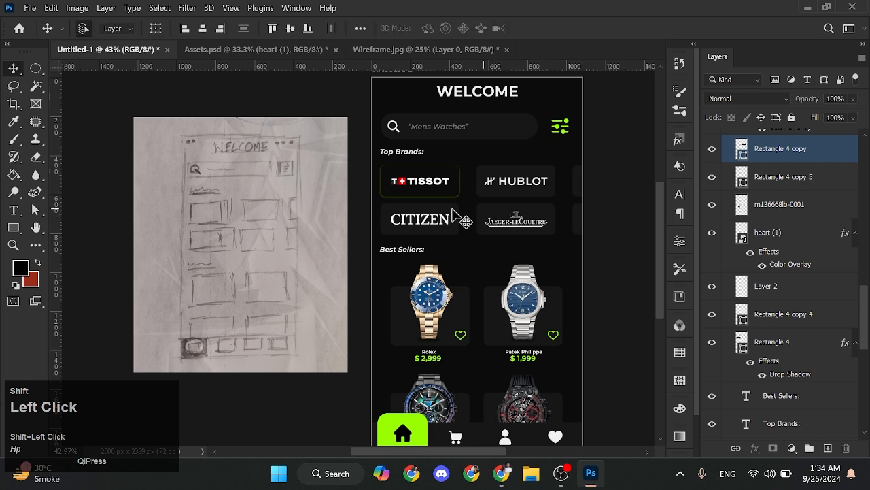
pyautogui.scroll(5, 748, 231)
pyautogui.scroll(-3, 744, 240)
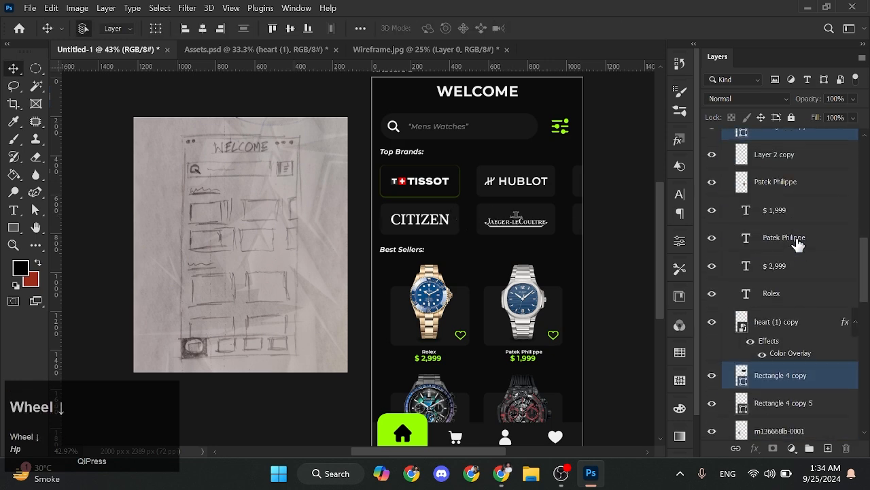
pyautogui.scroll(3, 806, 307)
pyautogui.hotkey('ctrl', 'g')
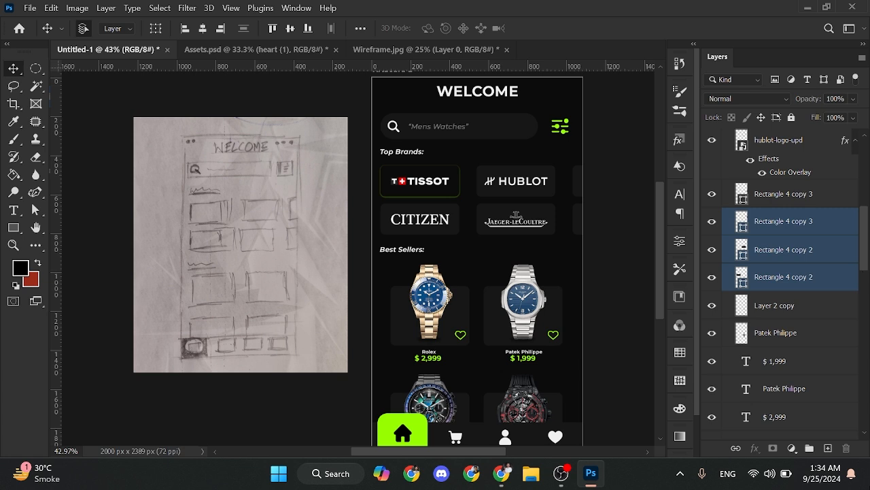
# Group all six Top Brands card rectangles, including the Tissot card and the two cut-off cards.
pyautogui.click(454, 192)
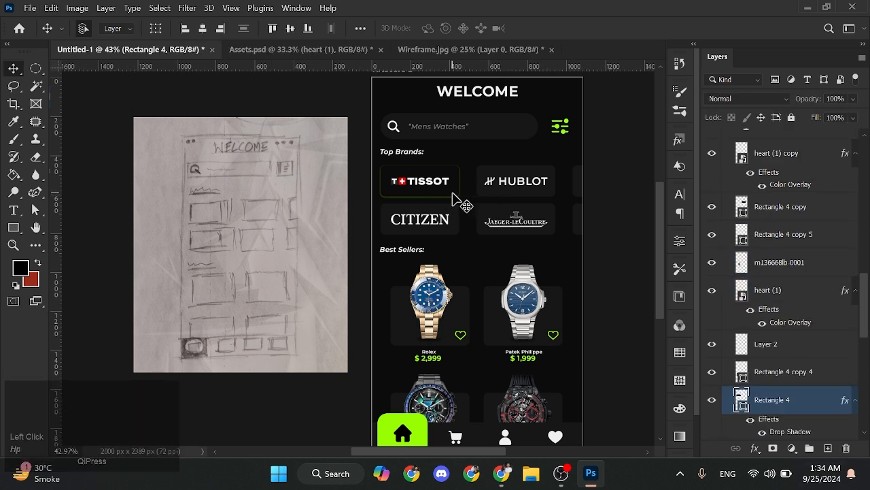
pyautogui.keyDown('shift'); pyautogui.click(577, 197); pyautogui.keyUp('shift')
pyautogui.hotkey('ctrl', 'g')
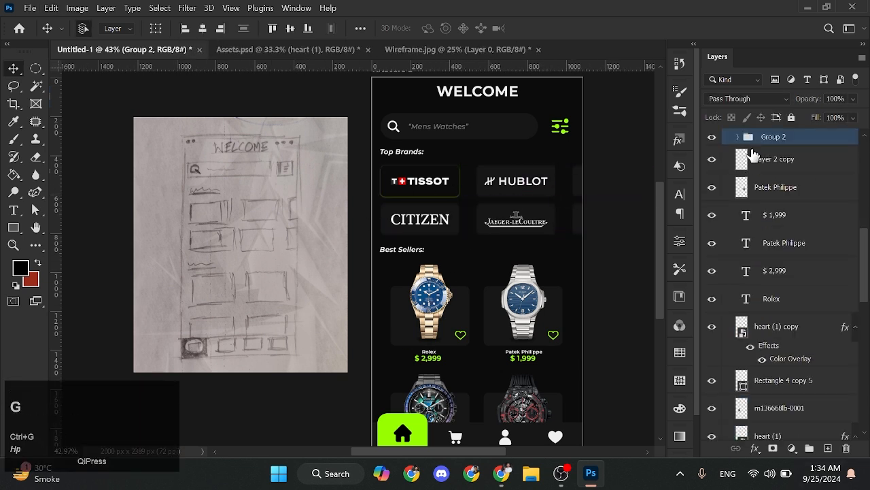
# Move the drop shadow effect from the Tissot card's layer to the group of brand cards, and collapse the group.
pyautogui.click(738, 136)
pyautogui.moveTo(836, 144); pyautogui.dragTo(835, 143)
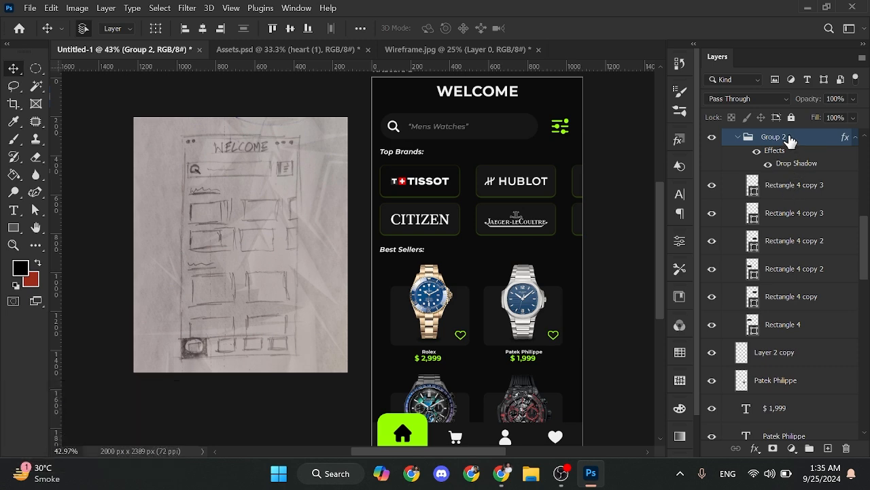
pyautogui.click(739, 136)
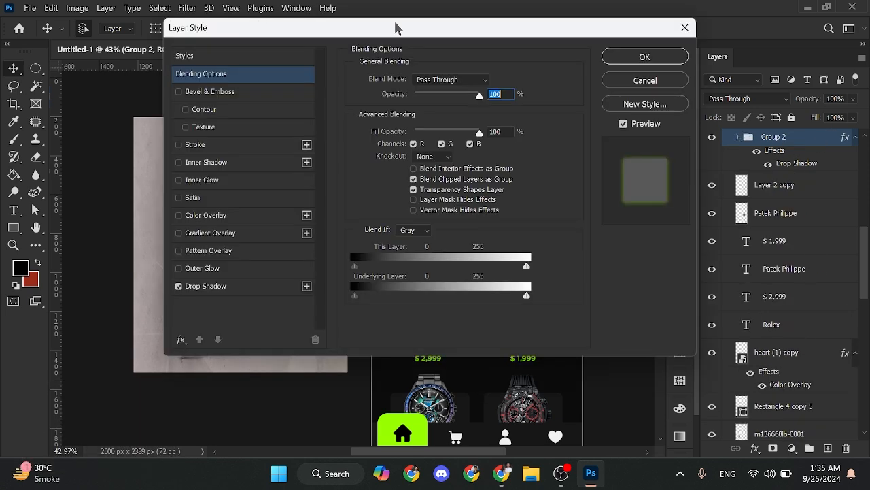
# Add a color overlay to the brand card group in the artboard's near-black background color.
pyautogui.moveTo(402, 29); pyautogui.dragTo(717, 26)
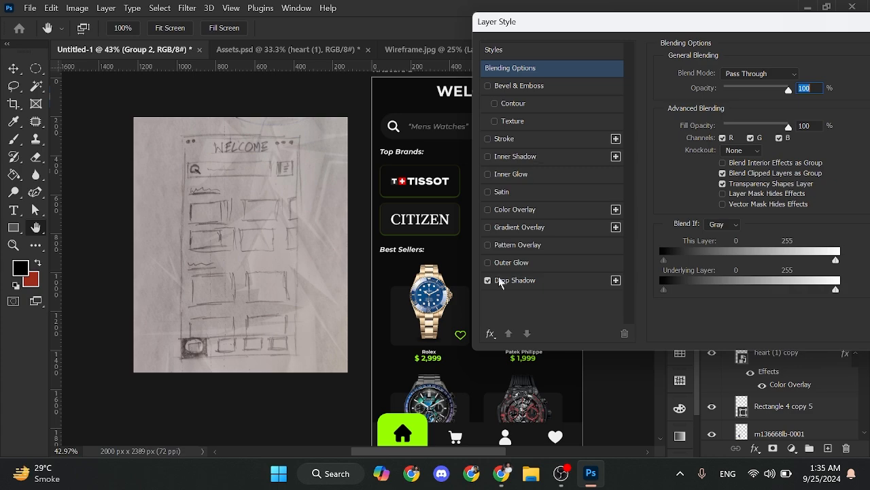
pyautogui.click(522, 209)
pyautogui.click(807, 76)
pyautogui.click(475, 257)
pyautogui.click(831, 119)
pyautogui.moveTo(842, 29); pyautogui.dragTo(589, 125)
pyautogui.click(705, 142)
pyautogui.scroll(-1, 509, 238)
pyautogui.moveTo(489, 238); pyautogui.dragTo(443, 227)
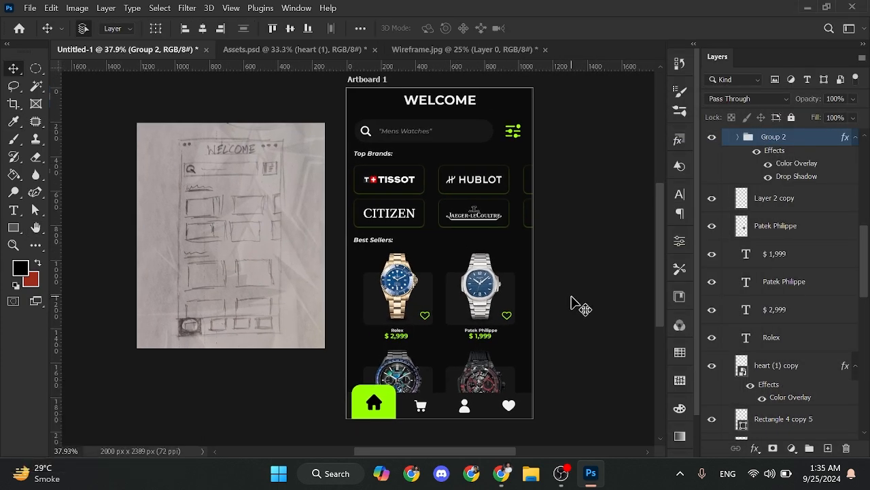